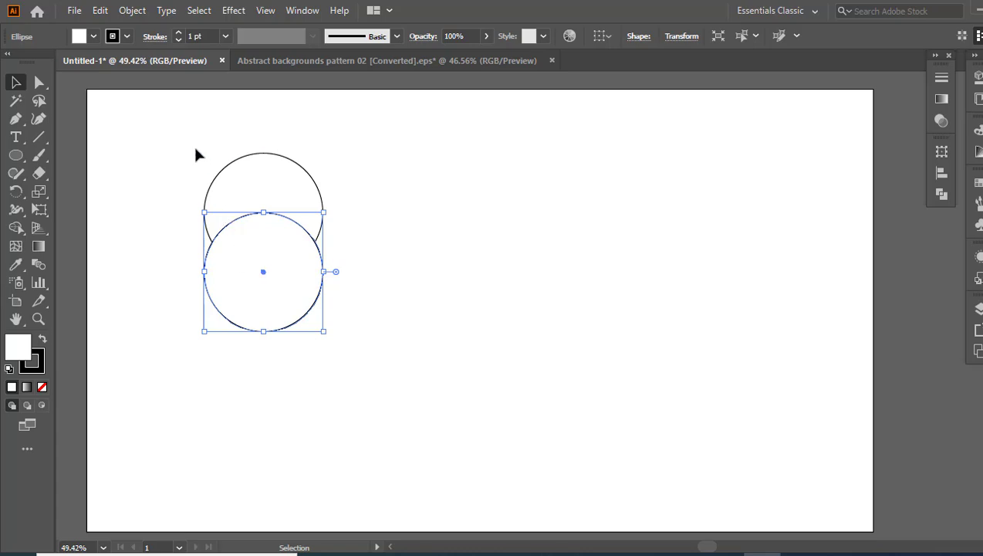
Remove the fill from both overlapping circles and add two more copies below, each overlapping the circle above by half.
{"action": "left_click_drag", "start_coordinate": [195, 142], "coordinate": [318, 395]}
{"action": "left_click", "coordinate": [41, 387]}
{"action": "left_click", "coordinate": [205, 407]}
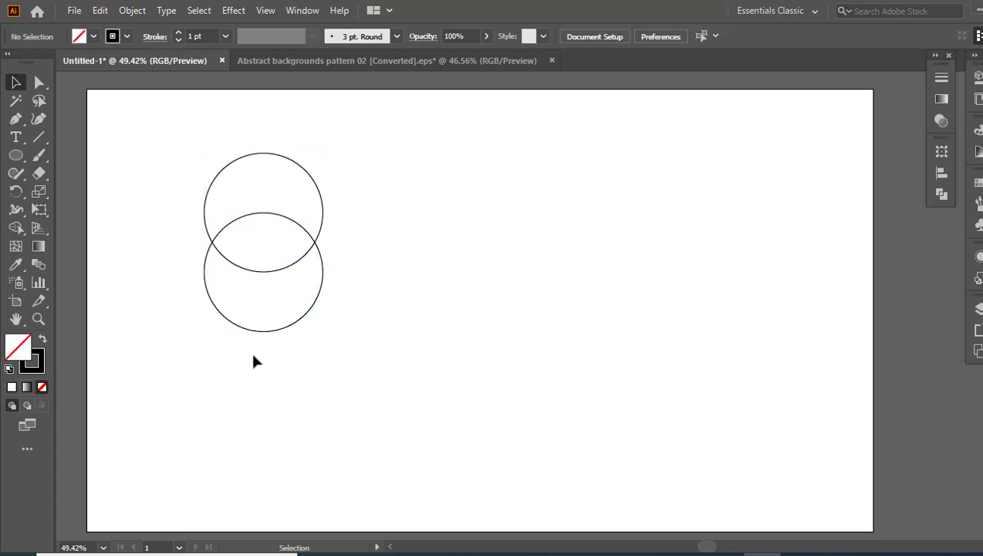
{"action": "left_click_drag", "start_coordinate": [274, 338], "coordinate": [275, 396]}
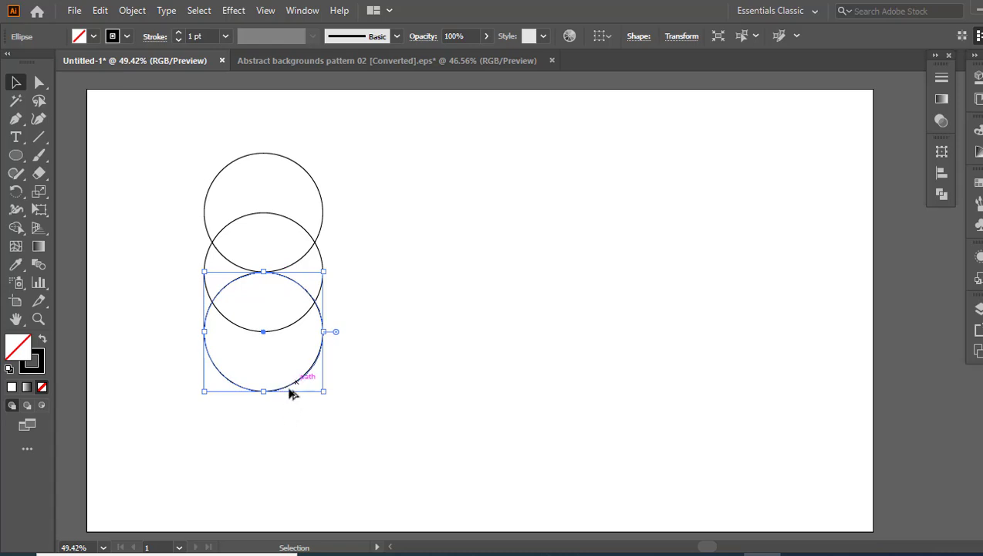
{"action": "left_click_drag", "start_coordinate": [290, 391], "coordinate": [292, 443]}
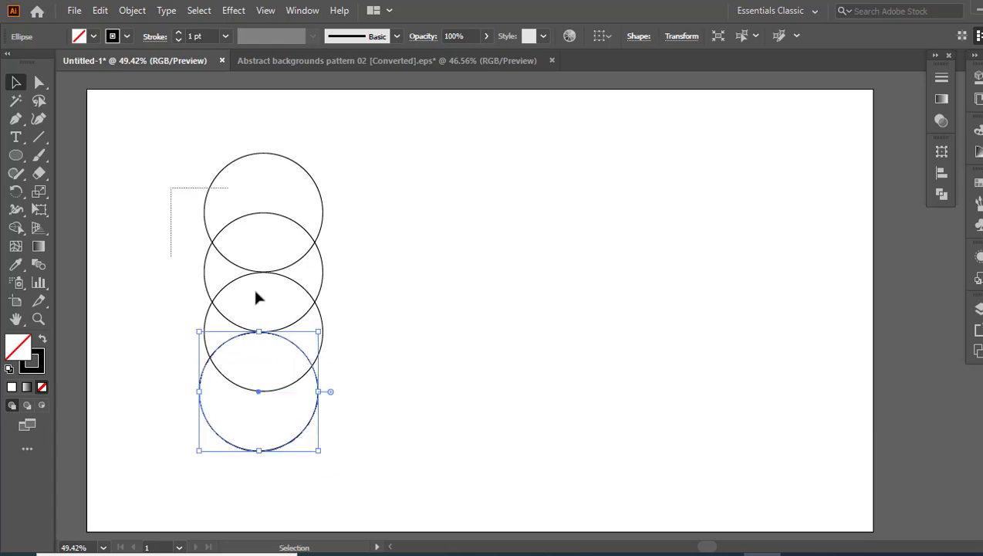
{"action": "left_click_drag", "start_coordinate": [257, 293], "coordinate": [335, 434]}
{"action": "left_click", "coordinate": [15, 230]}
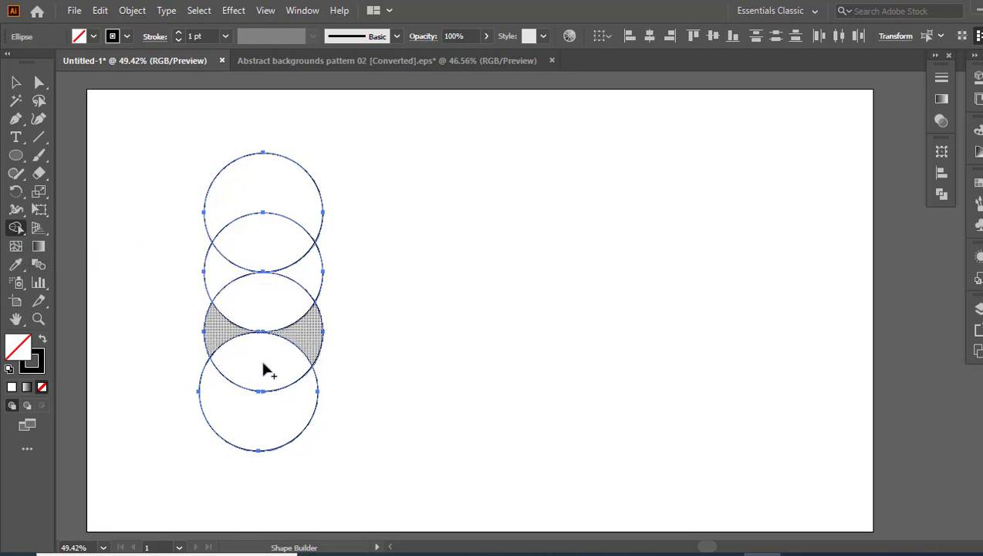
{"action": "left_click", "coordinate": [16, 82]}
{"action": "left_click", "coordinate": [314, 453]}
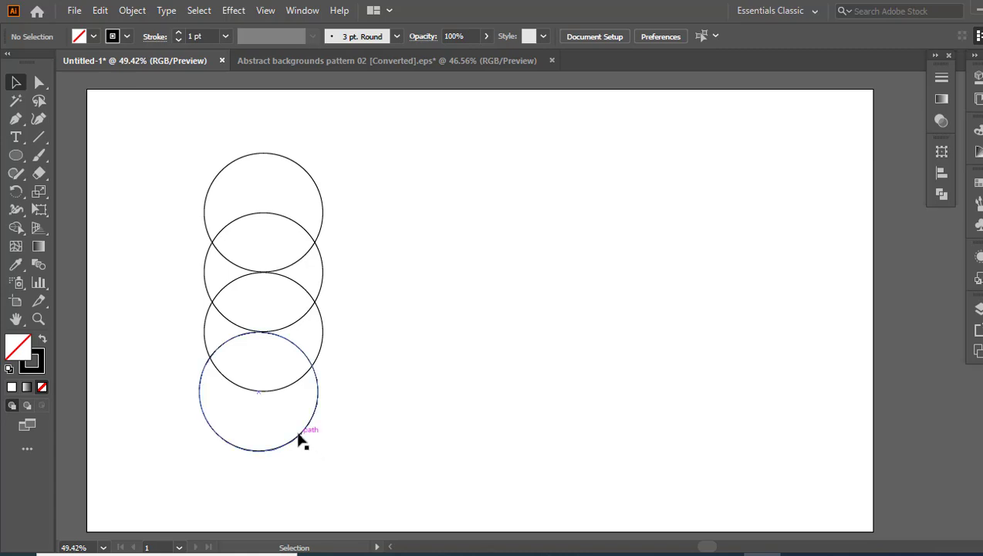
Line the lowest circle up with the column and merge the column's middle regions into one S-shaped form with Shape Builder.
{"action": "left_click", "coordinate": [302, 433]}
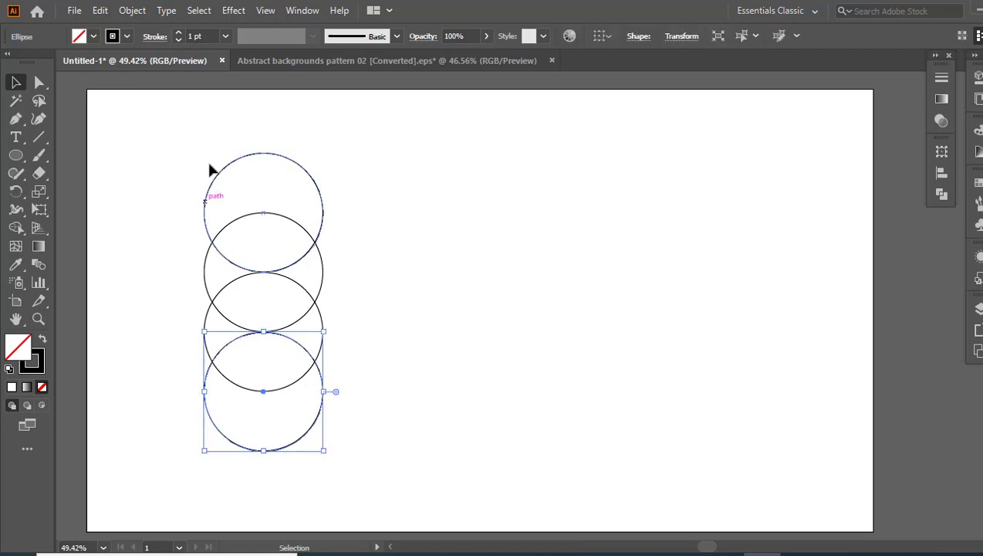
{"action": "left_click_drag", "start_coordinate": [210, 148], "coordinate": [323, 480]}
{"action": "left_click", "coordinate": [15, 227]}
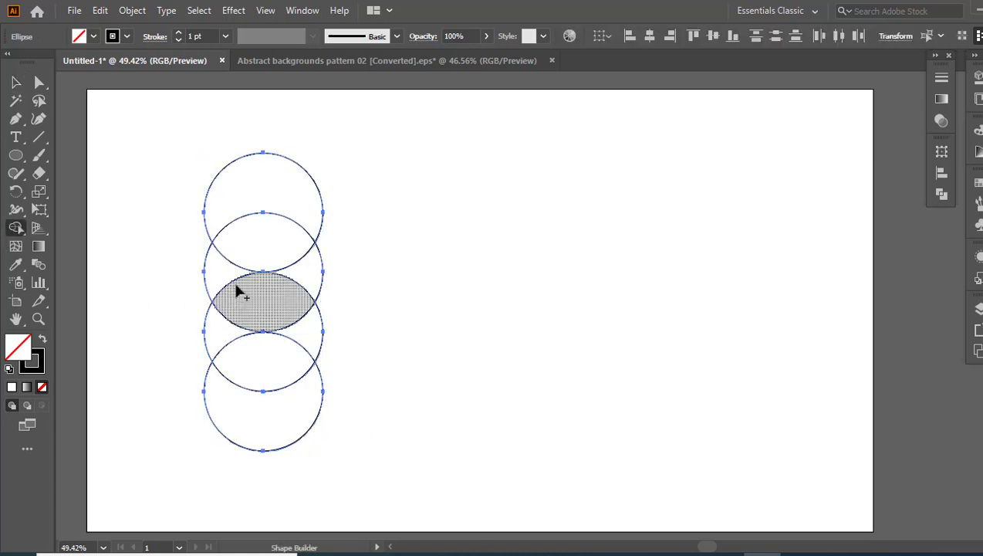
{"action": "left_click_drag", "start_coordinate": [226, 275], "coordinate": [308, 340]}
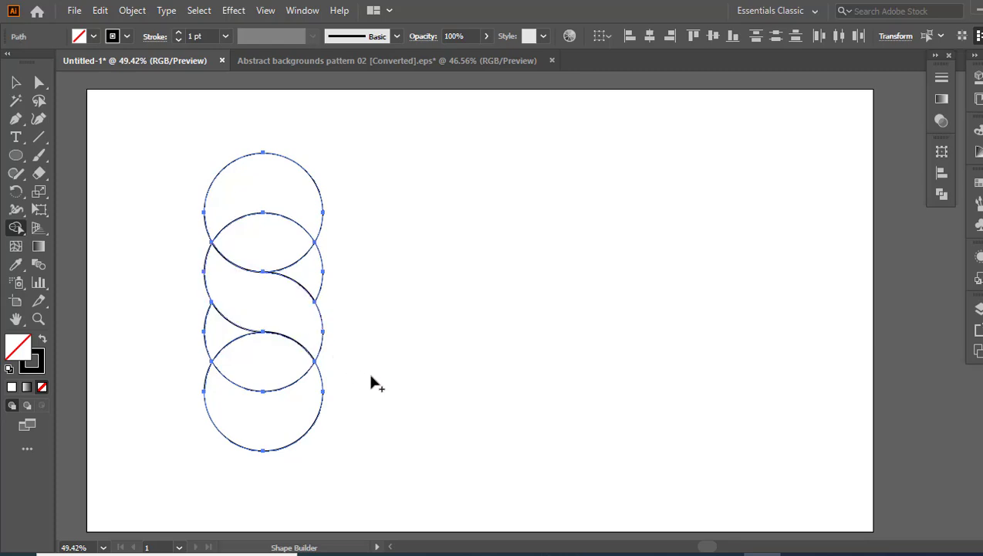
{"action": "key", "text": "v"}
{"action": "left_click", "coordinate": [359, 449]}
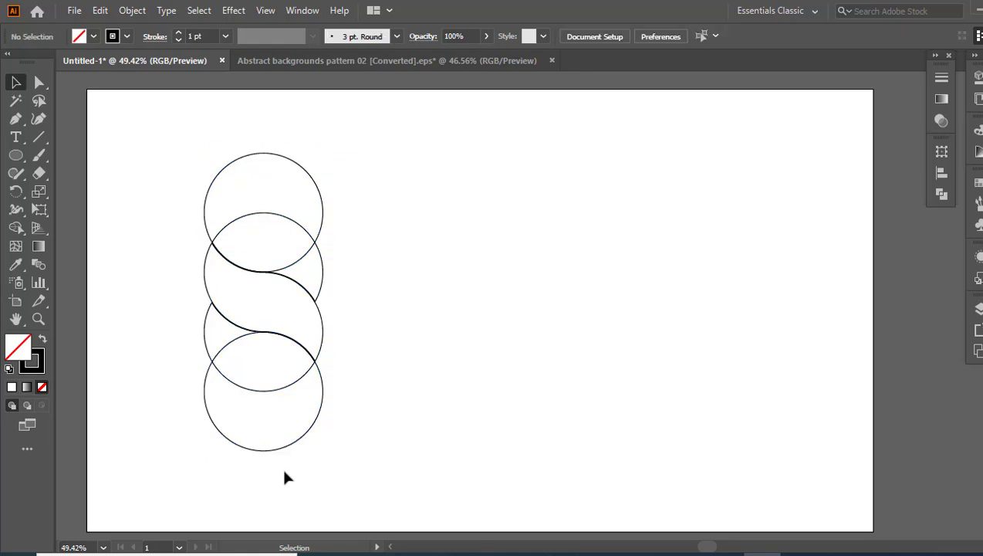
Delete the leftover circle pieces below and above the merged S-shaped form.
{"action": "left_click_drag", "start_coordinate": [251, 453], "coordinate": [207, 353]}
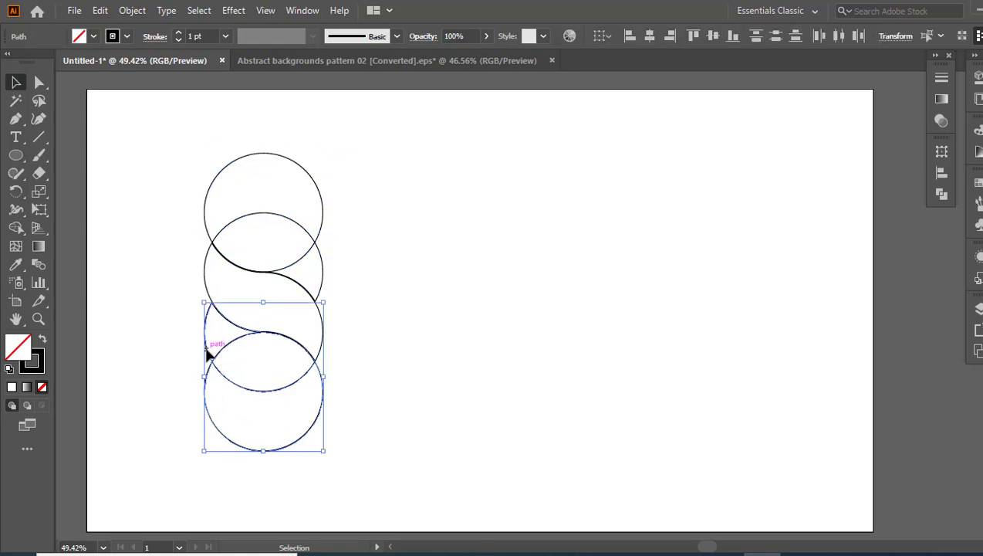
{"action": "key", "text": "Delete"}
{"action": "left_click_drag", "start_coordinate": [282, 224], "coordinate": [283, 223]}
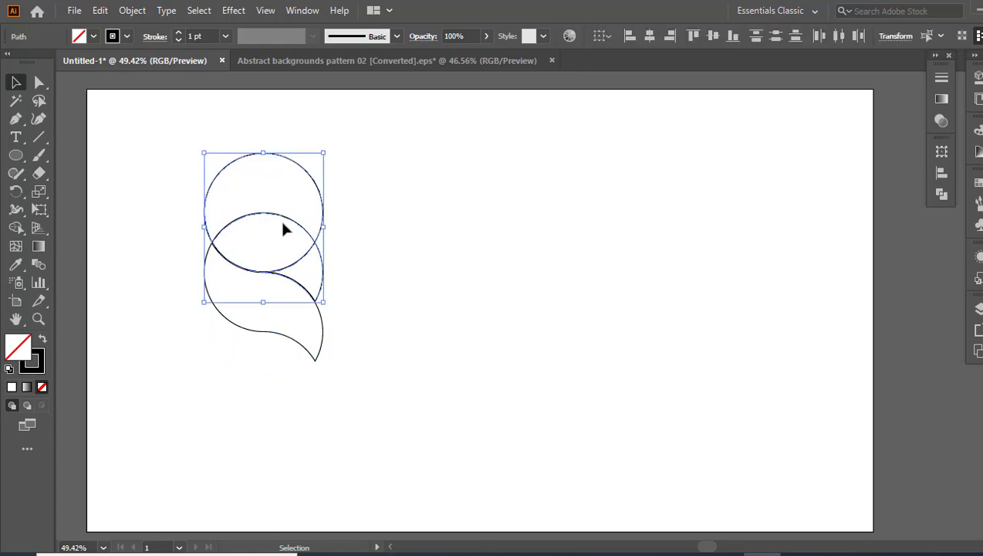
{"action": "key", "text": "Delete"}
Enlarge the S-shaped form to about 320 px square and arrange it side by side with a duplicate on the artboard.
{"action": "left_click", "coordinate": [277, 280]}
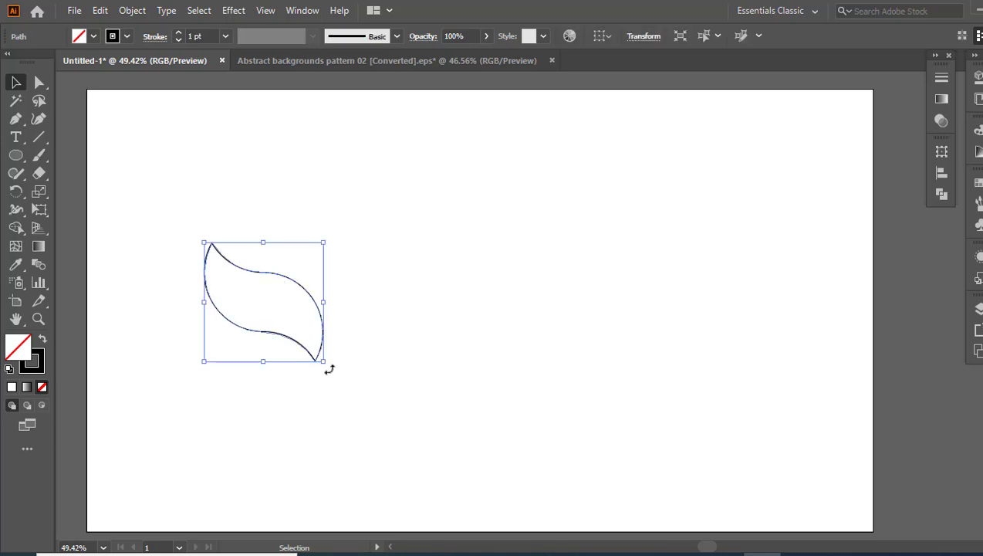
{"action": "left_click_drag", "start_coordinate": [329, 364], "coordinate": [407, 442]}
{"action": "left_click_drag", "start_coordinate": [344, 307], "coordinate": [709, 244]}
{"action": "left_click_drag", "start_coordinate": [293, 199], "coordinate": [229, 181]}
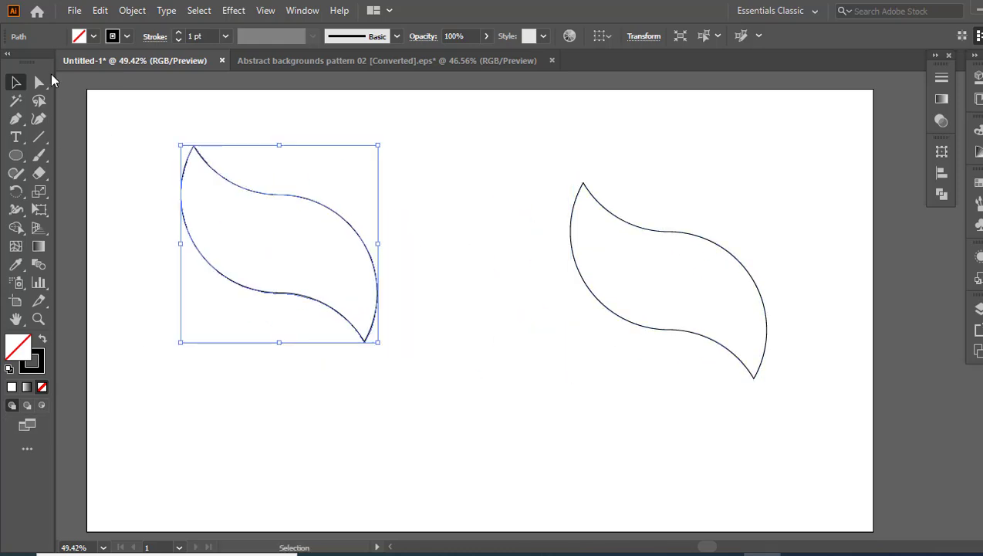
{"action": "left_click", "coordinate": [38, 81]}
{"action": "key", "text": "ctrl+shift+a"}
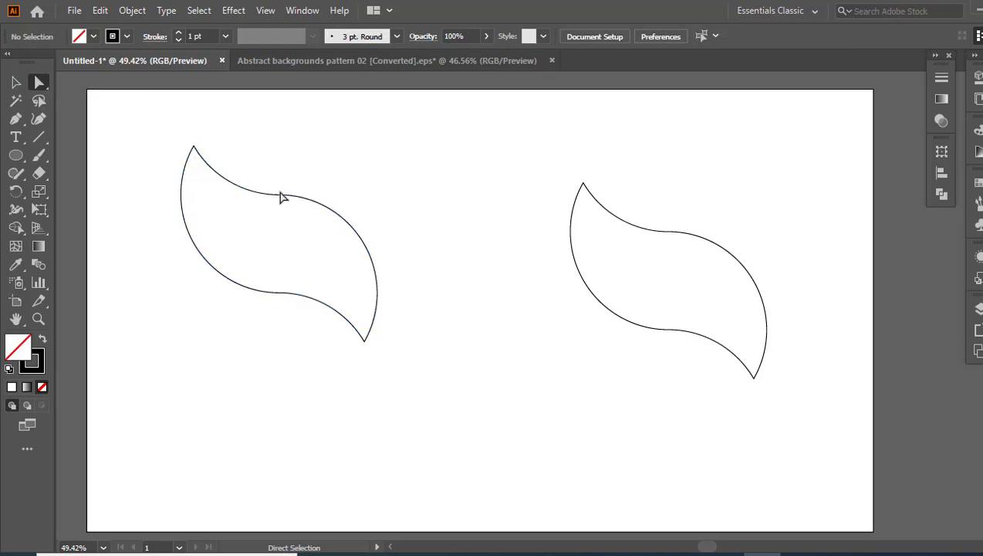
{"action": "left_click", "coordinate": [279, 194]}
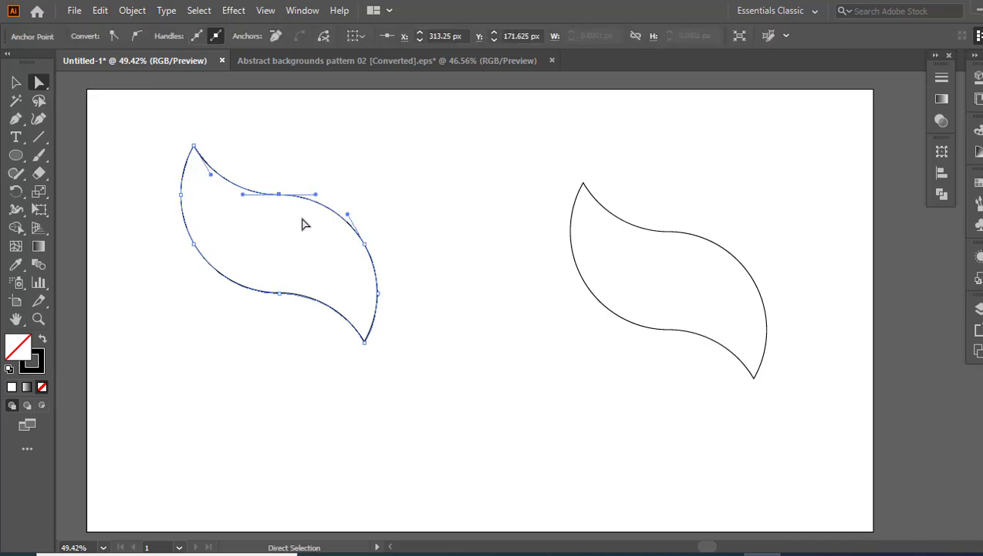
{"action": "left_click", "coordinate": [279, 297]}
{"action": "left_click", "coordinate": [279, 294]}
{"action": "left_click", "coordinate": [260, 327]}
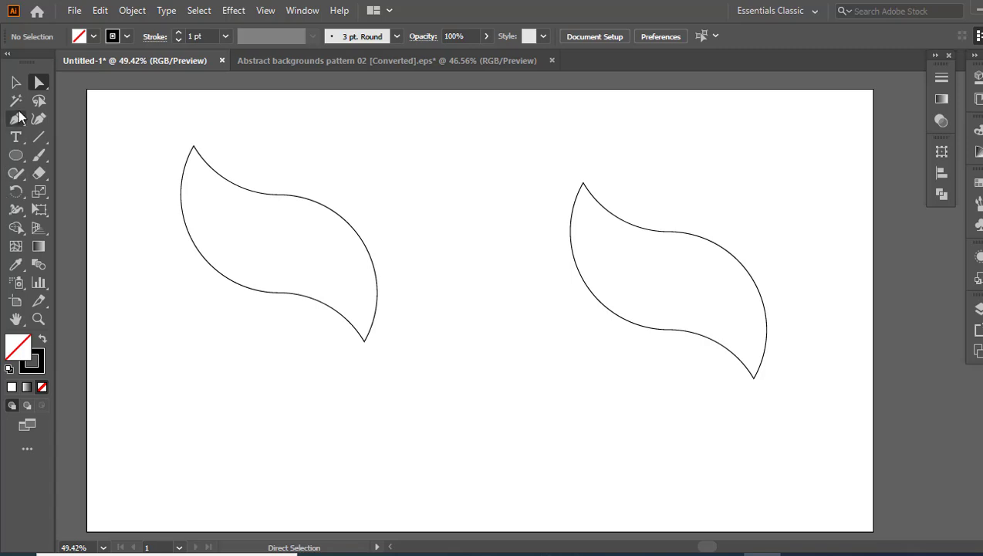
Give the left S-shape a dark grey fill and no stroke.
{"action": "left_click", "coordinate": [15, 83]}
{"action": "left_click_drag", "start_coordinate": [163, 158], "coordinate": [199, 193]}
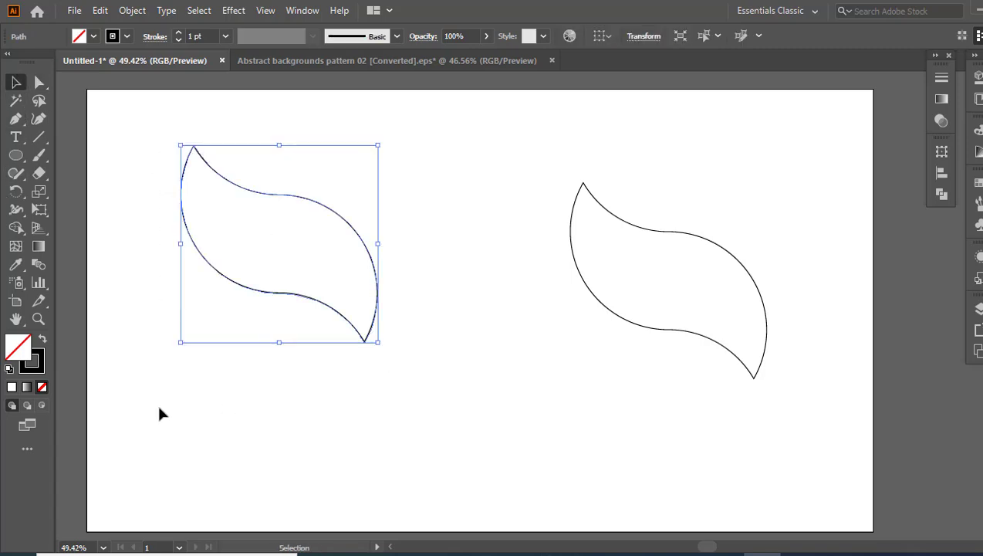
{"action": "left_click", "coordinate": [43, 339]}
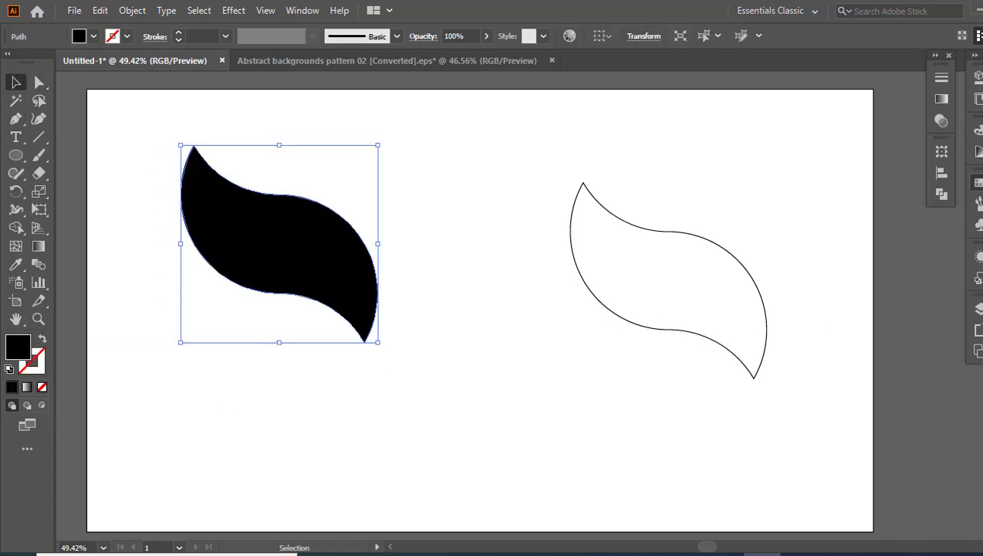
{"action": "left_click", "coordinate": [976, 182]}
{"action": "left_click", "coordinate": [824, 257]}
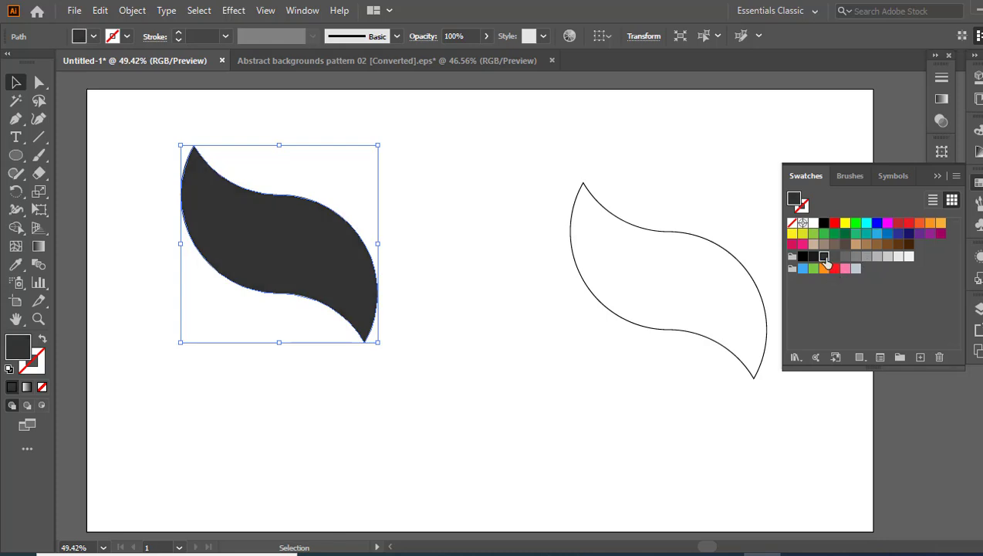
Add crossing gradient mesh lines to the dark grey shape and shift their intersection point slightly up toward its centre.
{"action": "left_click", "coordinate": [16, 246]}
{"action": "left_click", "coordinate": [238, 187]}
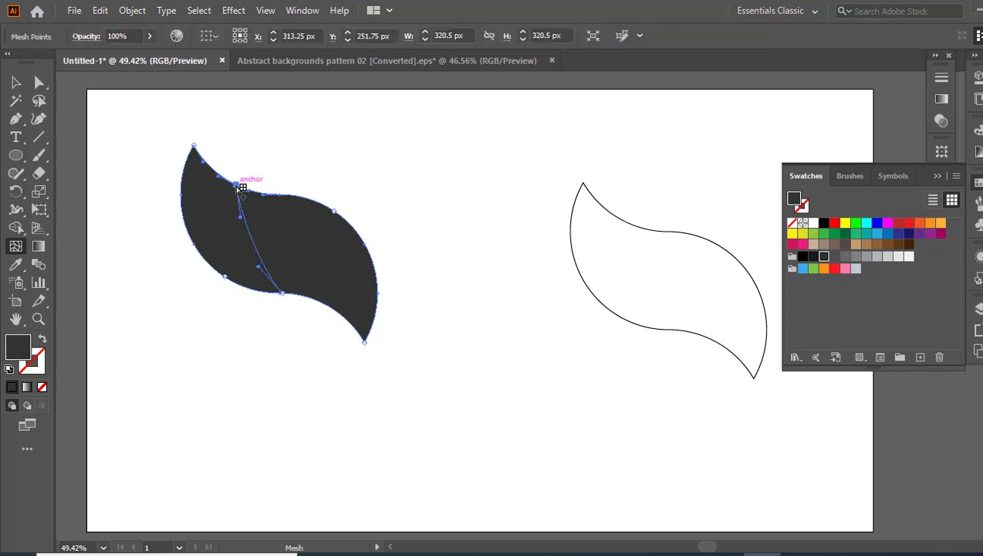
{"action": "left_click", "coordinate": [193, 230]}
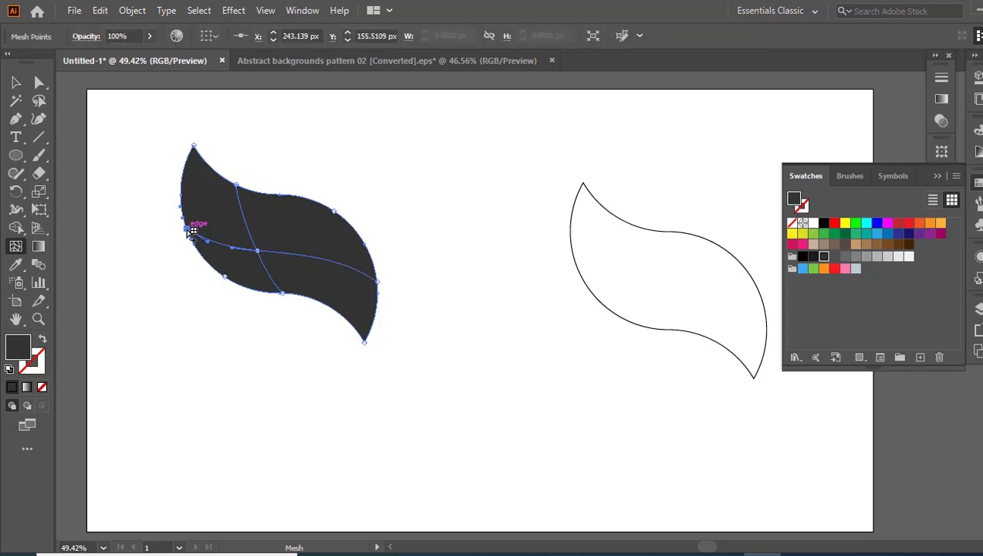
{"action": "left_click", "coordinate": [270, 234]}
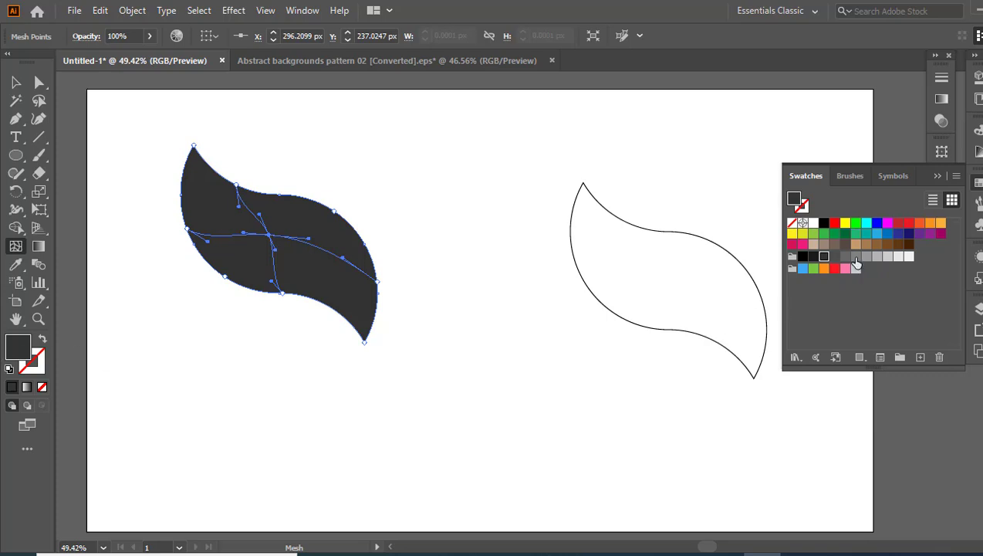
Colour the central mesh point mid-grey R=102 G=102 B=102 to create a soft highlight, and deselect the shape.
{"action": "left_click", "coordinate": [855, 259]}
{"action": "left_click", "coordinate": [845, 257]}
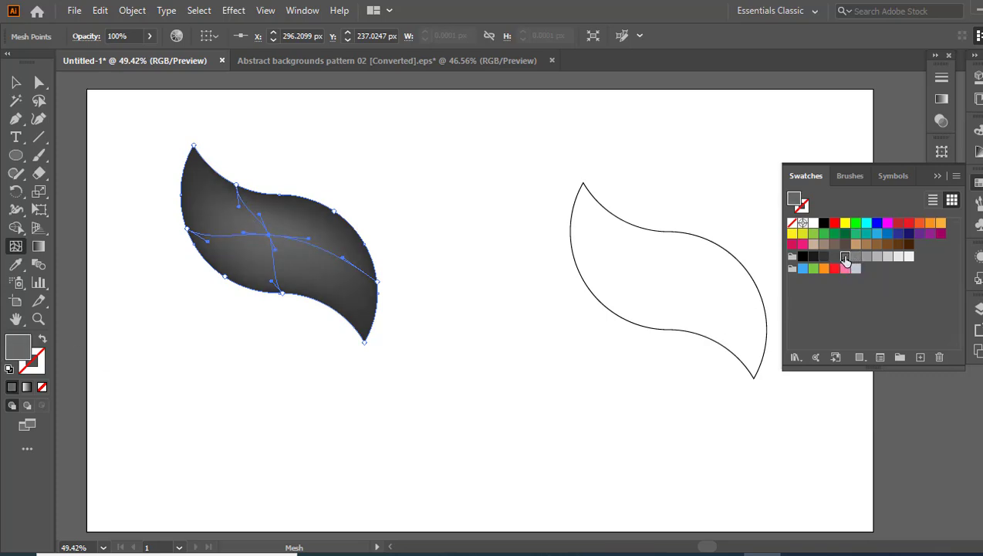
{"action": "left_click", "coordinate": [835, 258]}
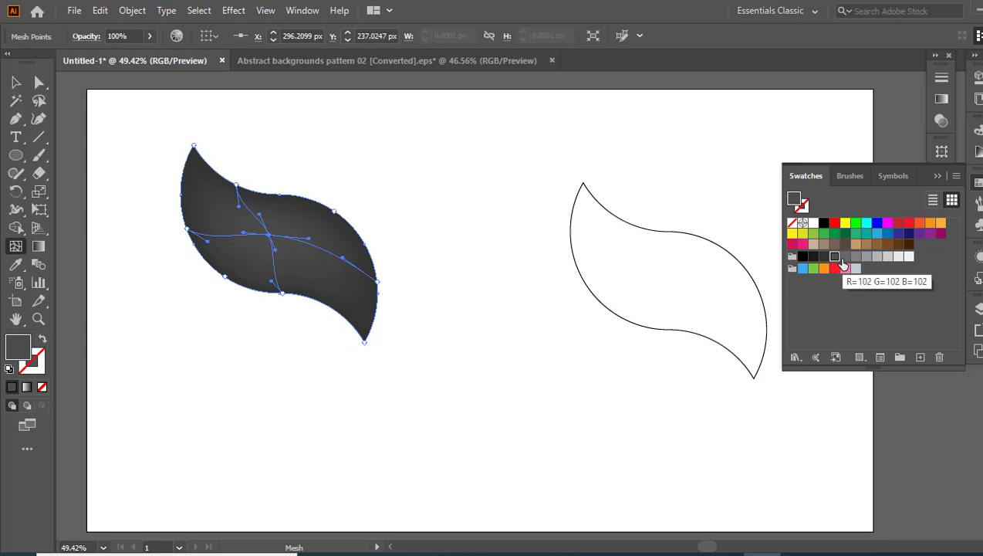
{"action": "left_click", "coordinate": [845, 257]}
{"action": "key", "text": "v"}
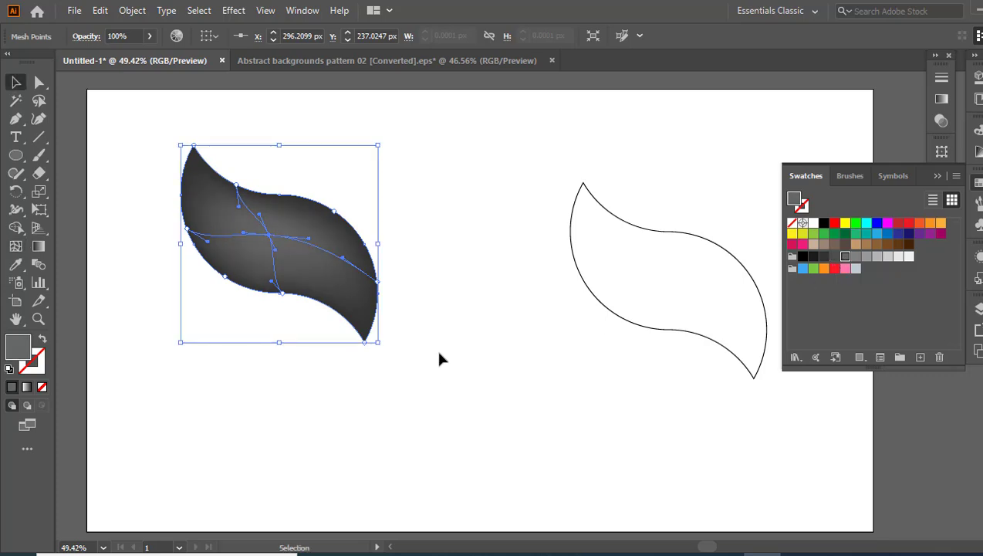
{"action": "left_click", "coordinate": [437, 373]}
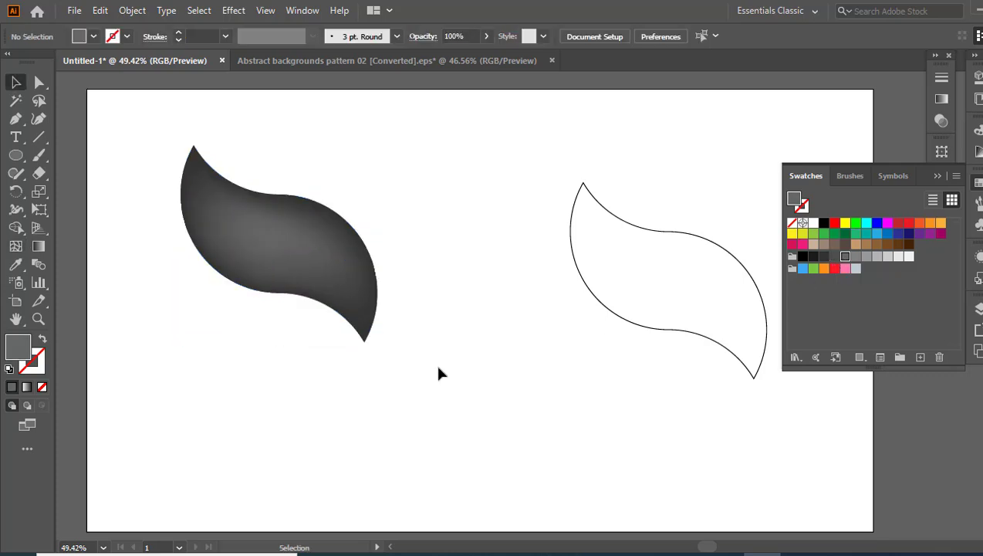
Duplicate the unfilled S-shaped outline into the empty area below, between the two existing shapes.
{"action": "left_click", "coordinate": [652, 324]}
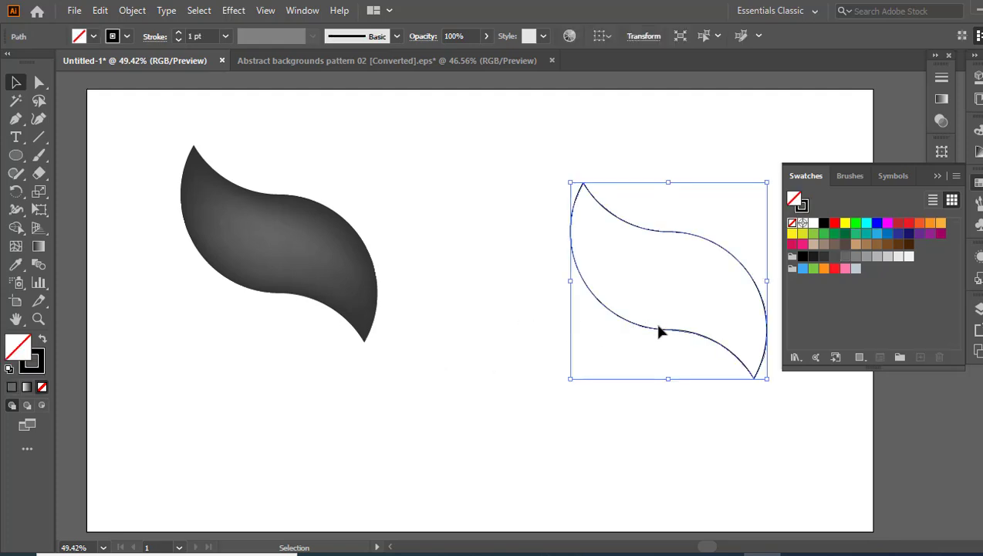
{"action": "left_click_drag", "start_coordinate": [658, 326], "coordinate": [518, 401]}
{"action": "left_click_drag", "start_coordinate": [673, 328], "coordinate": [422, 456]}
{"action": "left_click", "coordinate": [934, 177]}
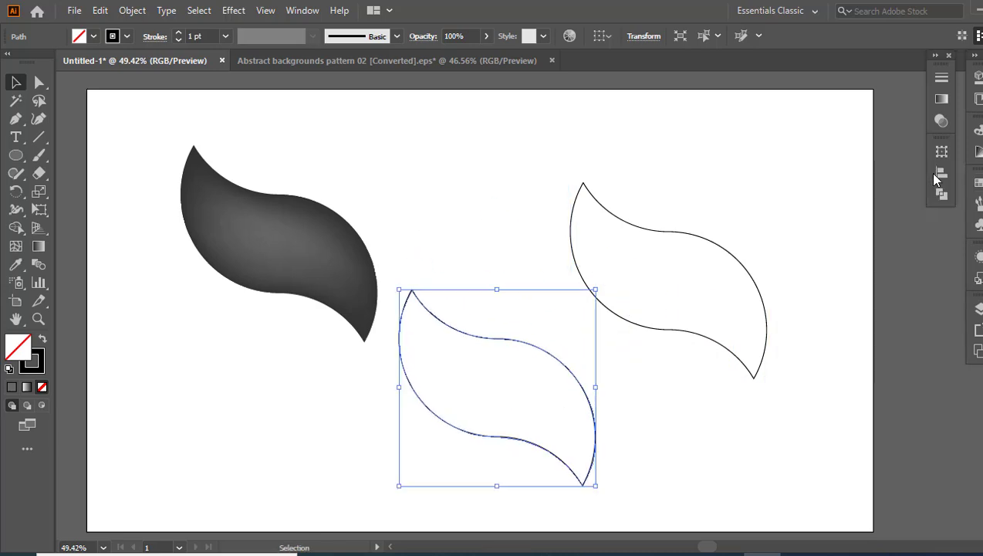
Select the two anchor points along the lower-left edge of the new outline copy with Direct Selection.
{"action": "left_click", "coordinate": [37, 83]}
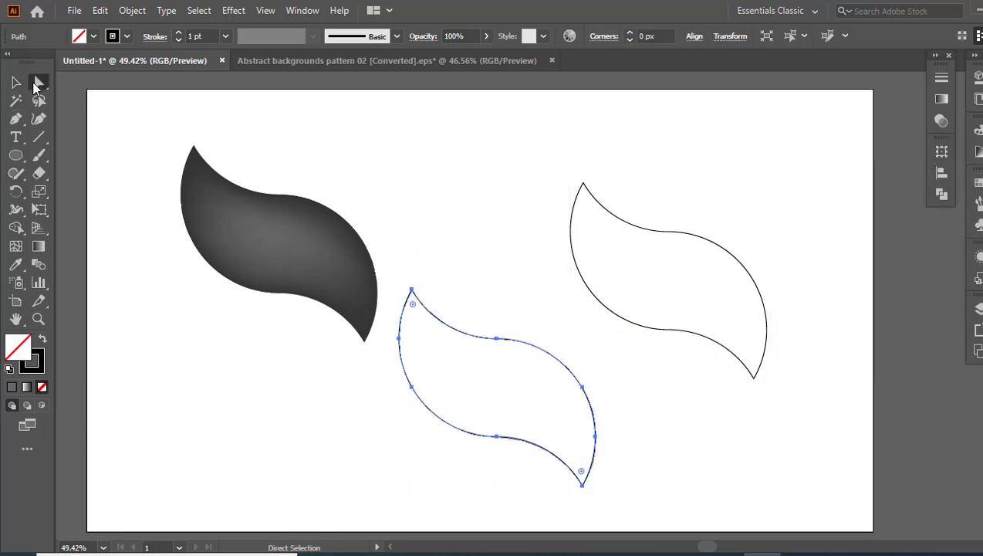
{"action": "left_click", "coordinate": [496, 438]}
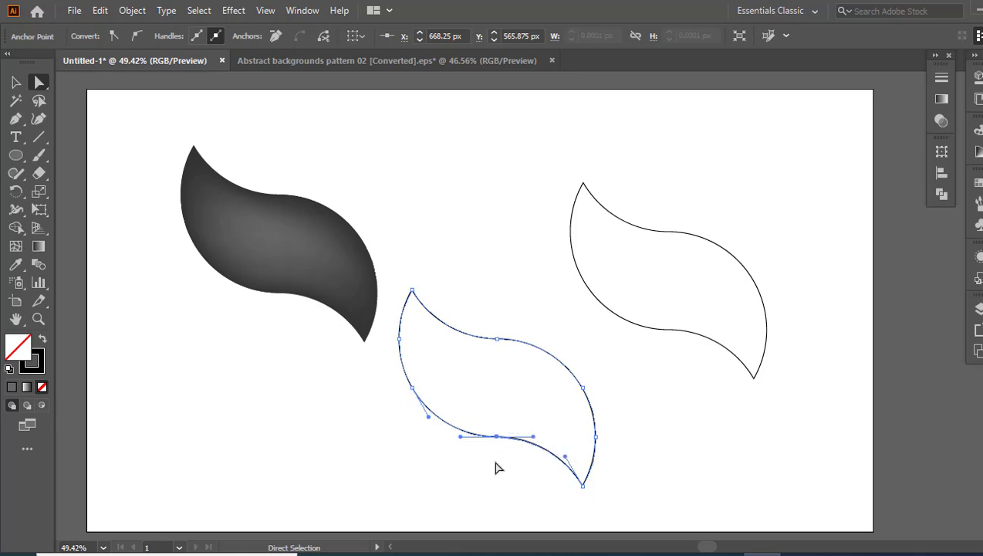
{"action": "left_click_drag", "start_coordinate": [494, 461], "coordinate": [365, 379]}
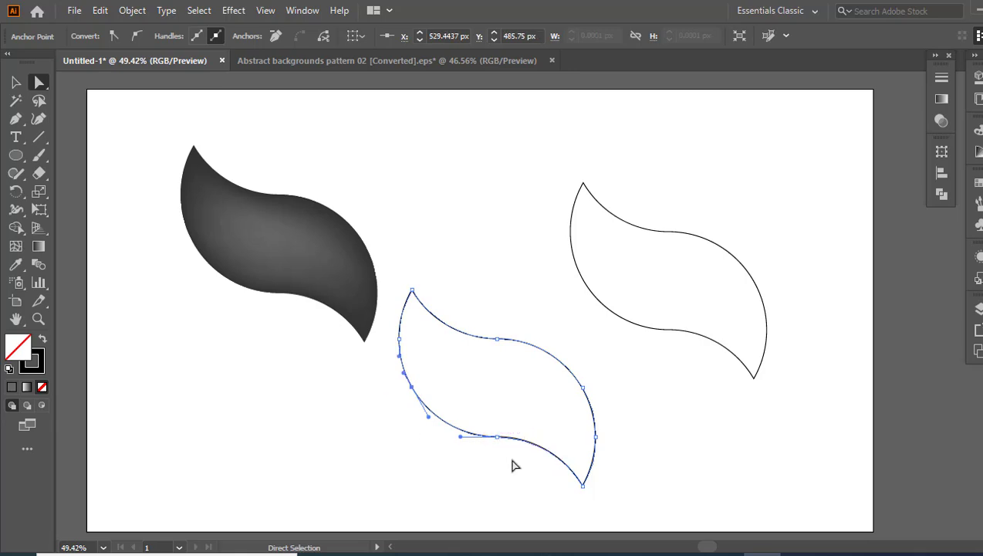
{"action": "left_click_drag", "start_coordinate": [512, 463], "coordinate": [359, 377]}
Try to move the selected lower-edge anchor points of the outline copy, and undo the change.
{"action": "left_click_drag", "start_coordinate": [510, 434], "coordinate": [470, 475]}
{"action": "key", "text": "ctrl"}
{"action": "key", "text": "ctrl+z"}
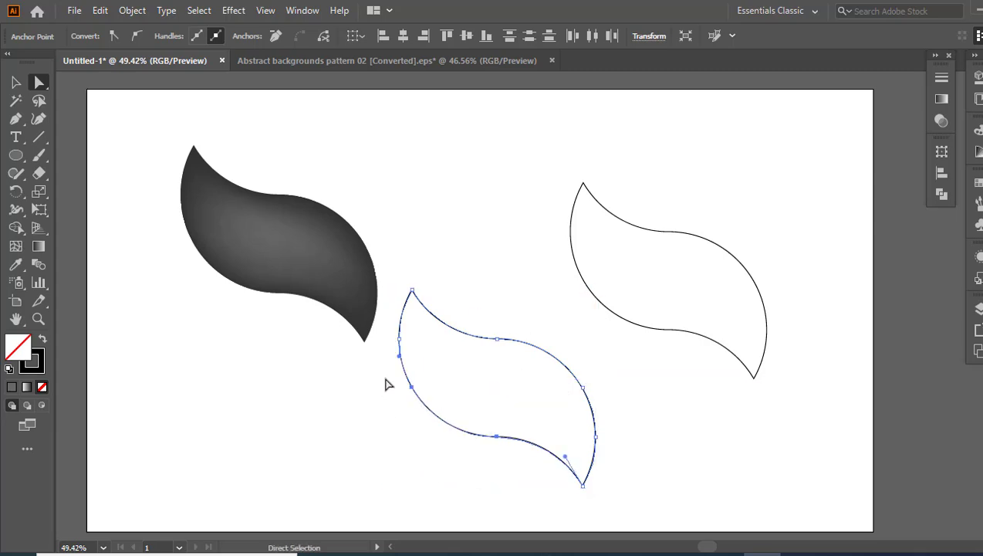
Add the copy's left-edge anchor point to the selection and move the three points up and inward to narrow the shape.
{"action": "left_click", "coordinate": [399, 339]}
{"action": "mouse_move", "coordinate": [498, 437]}
{"action": "left_mouse_down"}
{"action": "mouse_move", "coordinate": [507, 398]}
{"action": "mouse_move", "coordinate": [494, 424]}
{"action": "left_mouse_up"}
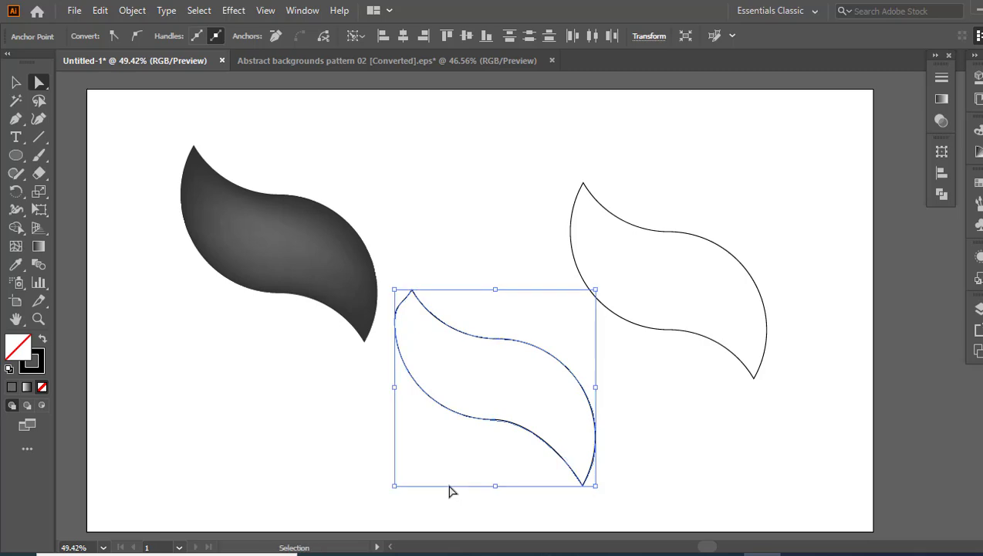
{"action": "key", "text": "ctrl+z"}
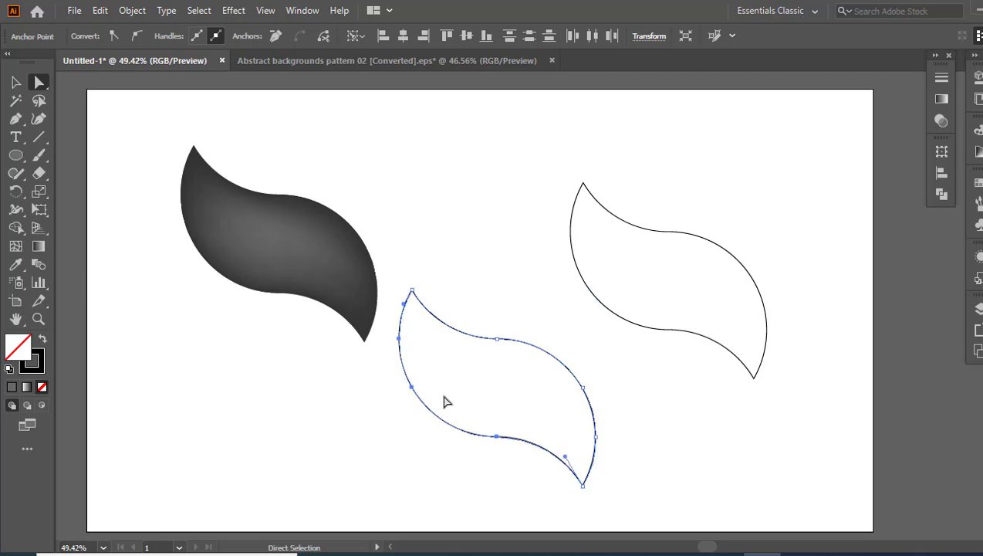
{"action": "left_click_drag", "start_coordinate": [497, 437], "coordinate": [511, 407]}
{"action": "key", "text": "v"}
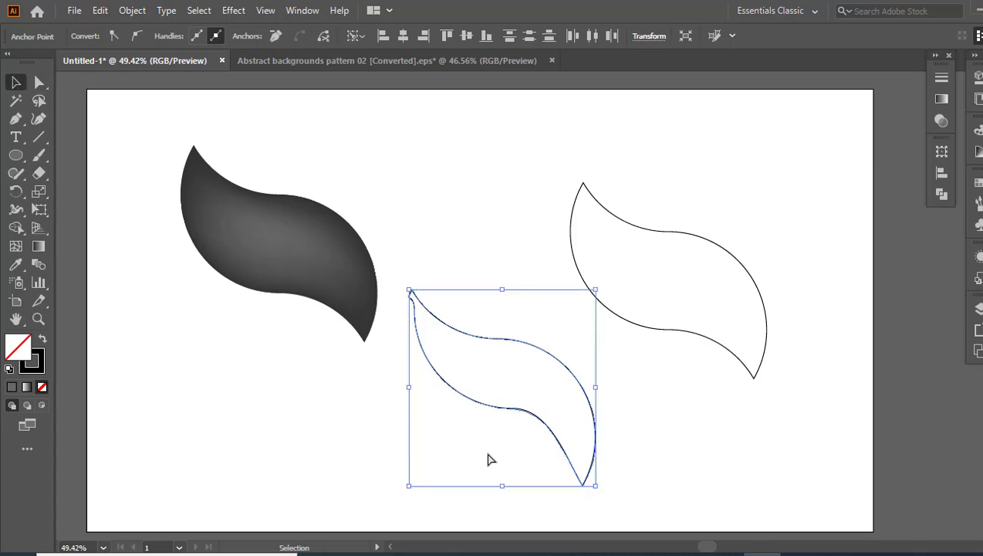
Delete the narrowed outline copy and place two slightly offset duplicates of the S-shaped outline in the area below, between the two shapes.
{"action": "key", "text": "Delete"}
{"action": "key", "text": "Delete"}
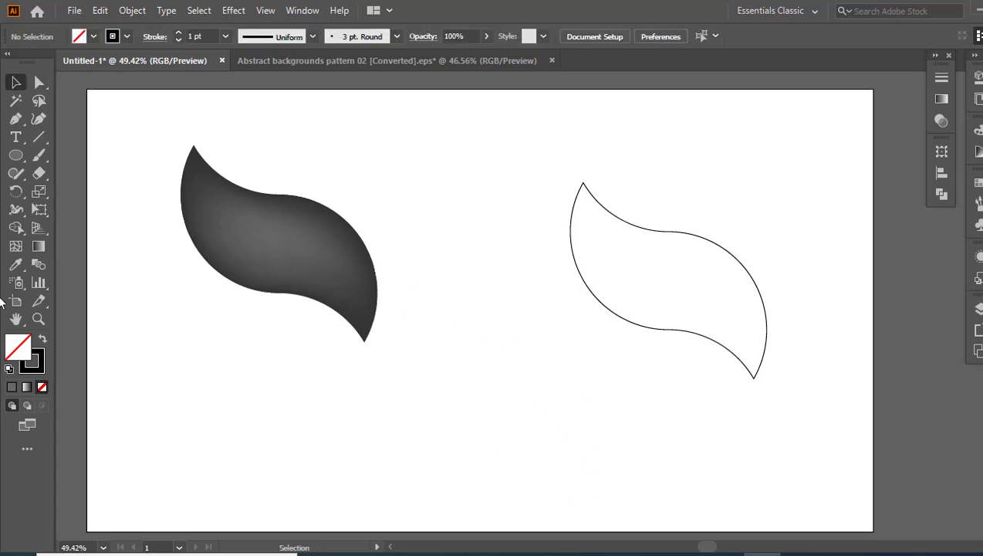
{"action": "left_click", "coordinate": [15, 154]}
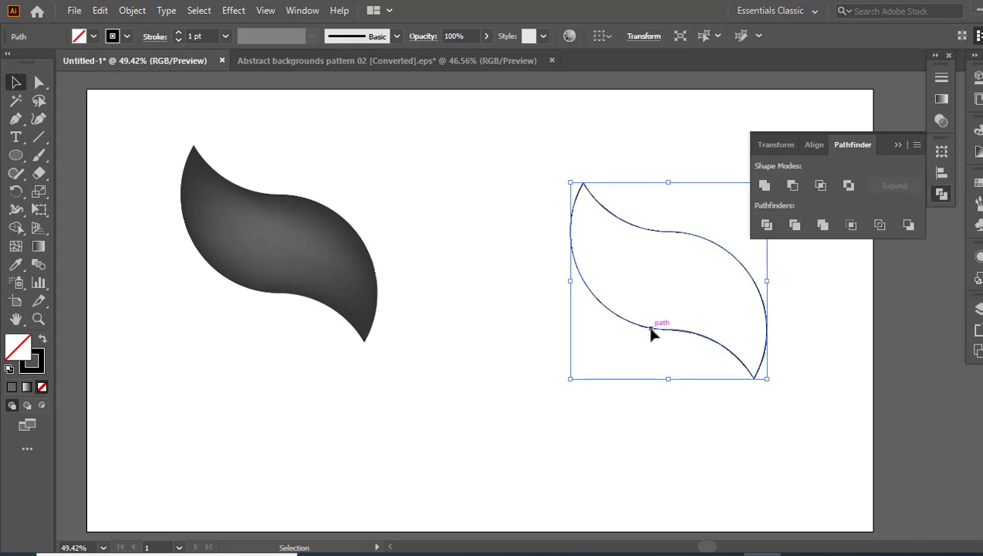
{"action": "left_click_drag", "start_coordinate": [649, 328], "coordinate": [512, 407]}
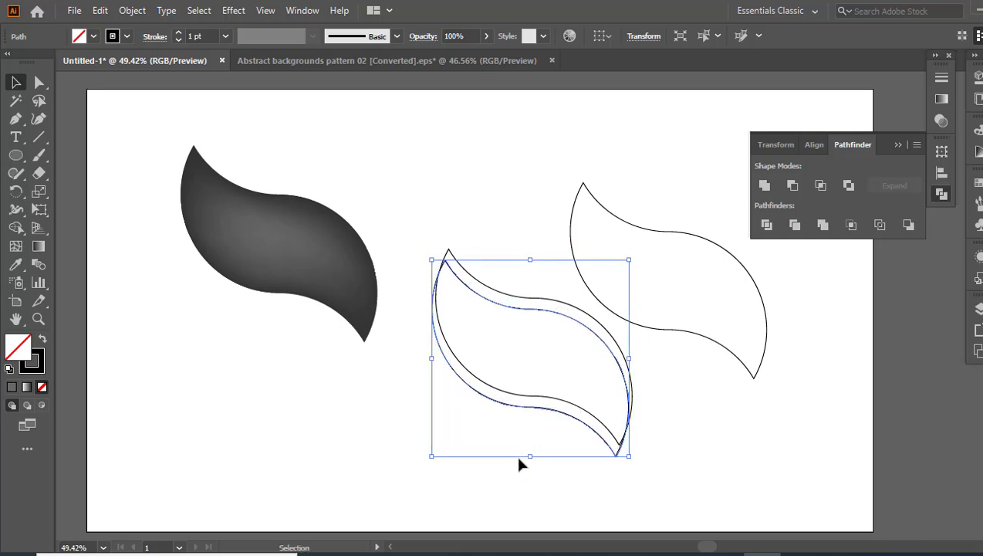
Cut the two overlapping outlines down to a thin strip along their upper edge with Shape Builder, and give it a black fill without stroke.
{"action": "left_click_drag", "start_coordinate": [545, 513], "coordinate": [476, 254]}
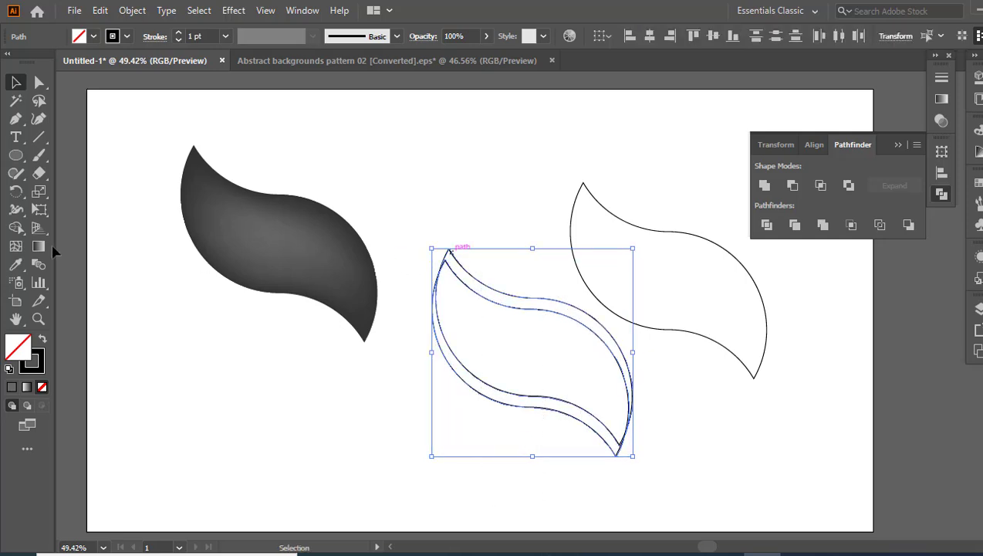
{"action": "left_click", "coordinate": [15, 227]}
{"action": "mouse_move", "coordinate": [559, 440]}
{"action": "left_mouse_down"}
{"action": "mouse_move", "coordinate": [523, 402]}
{"action": "mouse_move", "coordinate": [487, 441]}
{"action": "left_mouse_up"}
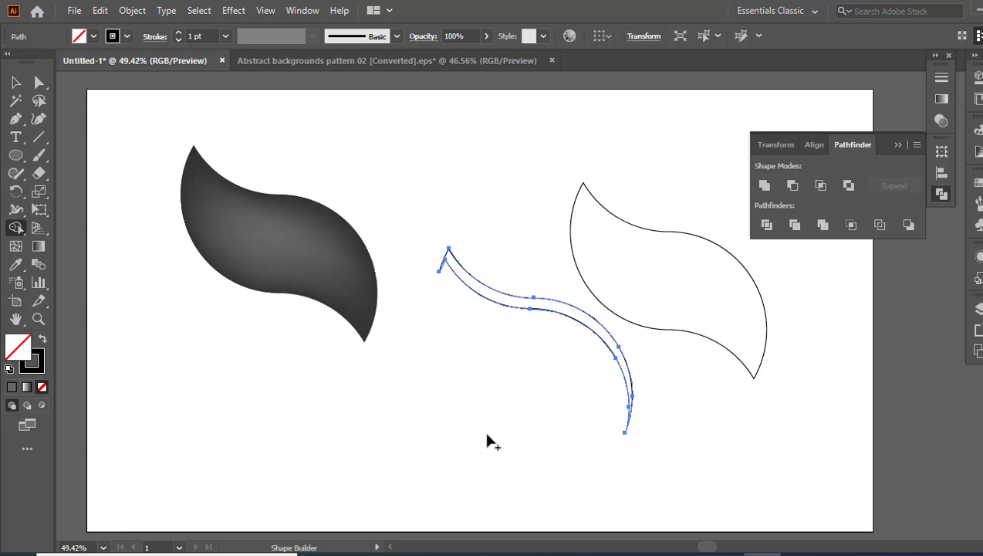
{"action": "key", "text": "v"}
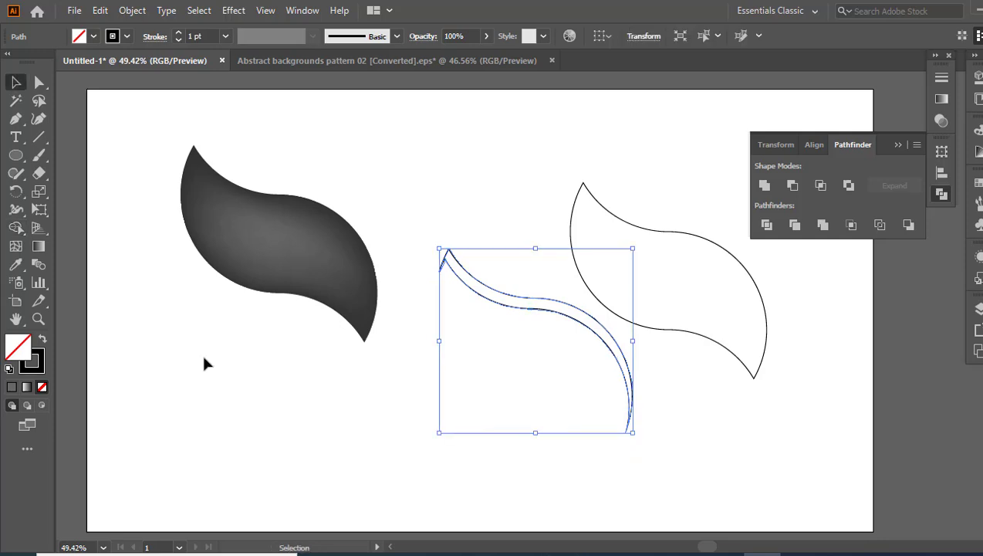
{"action": "left_click", "coordinate": [941, 107]}
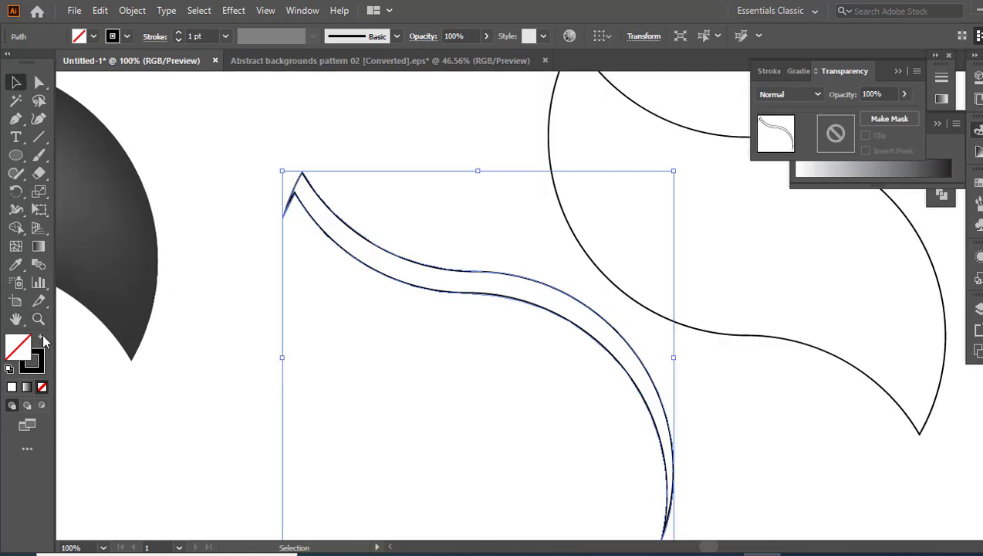
{"action": "left_click", "coordinate": [42, 338]}
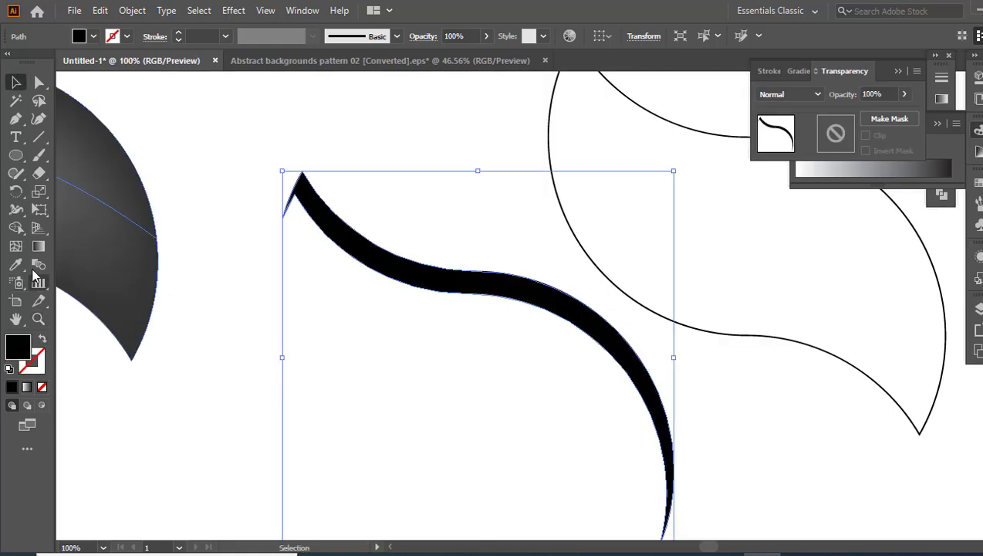
Try to add gradient mesh points along the black strip, and undo them.
{"action": "left_click", "coordinate": [16, 245]}
{"action": "left_click", "coordinate": [410, 263]}
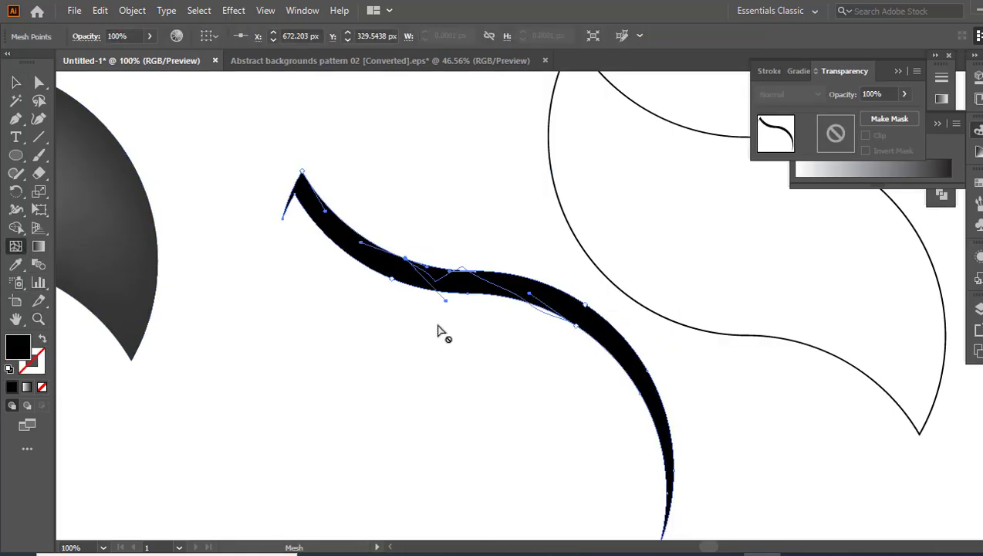
{"action": "key", "text": "ctrl+z"}
{"action": "key", "text": "z"}
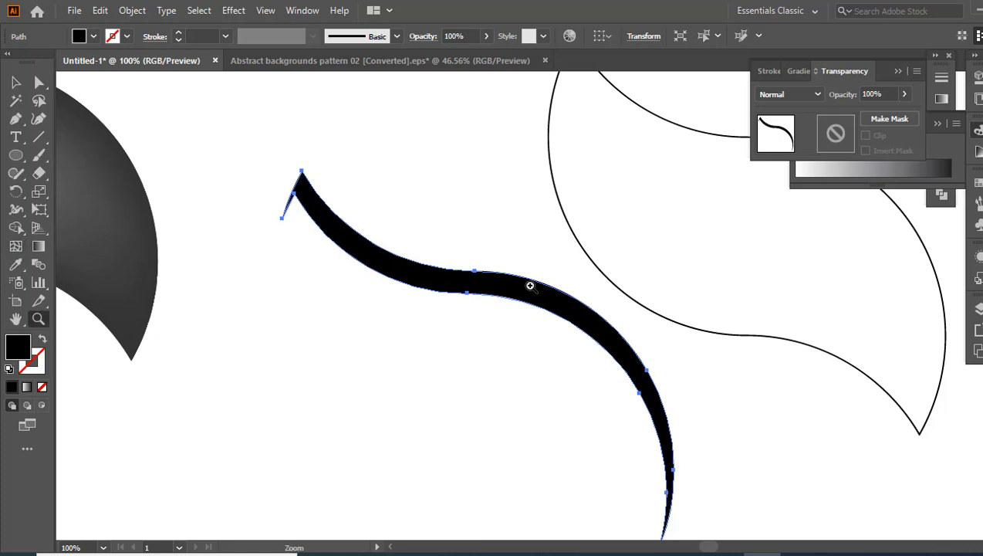
{"action": "left_click", "coordinate": [526, 298]}
{"action": "left_click", "coordinate": [526, 299]}
{"action": "key", "text": "u"}
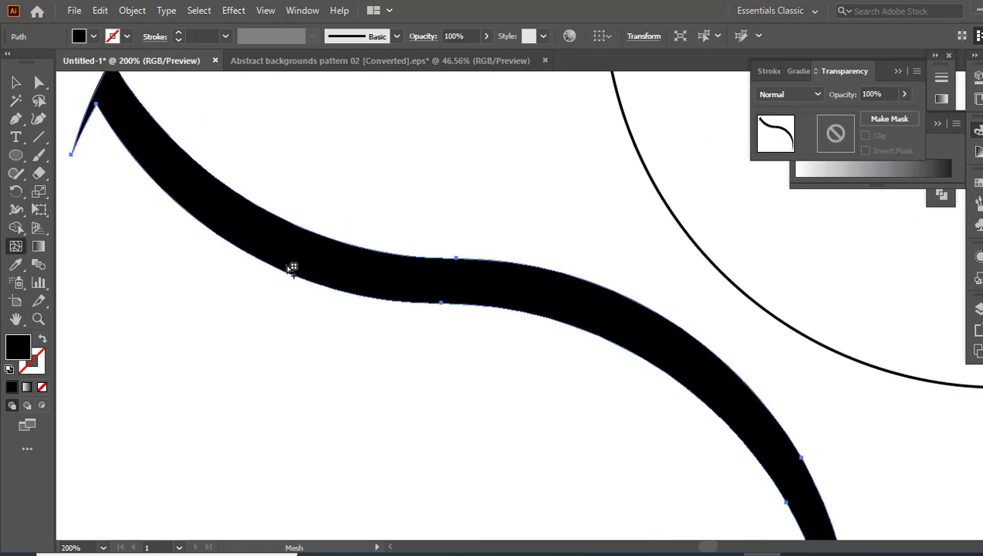
{"action": "left_click", "coordinate": [515, 266]}
{"action": "key", "text": "ctrl+z"}
{"action": "left_click", "coordinate": [350, 250]}
{"action": "left_click", "coordinate": [465, 304]}
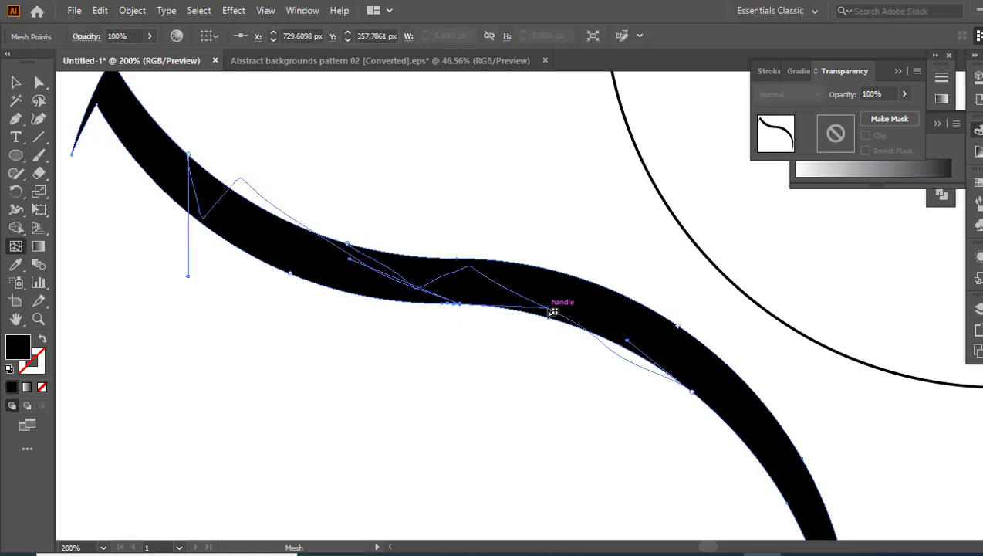
{"action": "mouse_move", "coordinate": [549, 308]}
{"action": "left_mouse_down"}
{"action": "mouse_move", "coordinate": [549, 292]}
{"action": "mouse_move", "coordinate": [547, 307]}
{"action": "left_mouse_up"}
{"action": "mouse_move", "coordinate": [415, 288]}
{"action": "left_mouse_down"}
{"action": "mouse_move", "coordinate": [453, 281]}
{"action": "mouse_move", "coordinate": [414, 289]}
{"action": "left_mouse_up"}
{"action": "key", "text": "ctrl+z"}
{"action": "key", "text": "ctrl+z"}
{"action": "key", "text": "ctrl+z"}
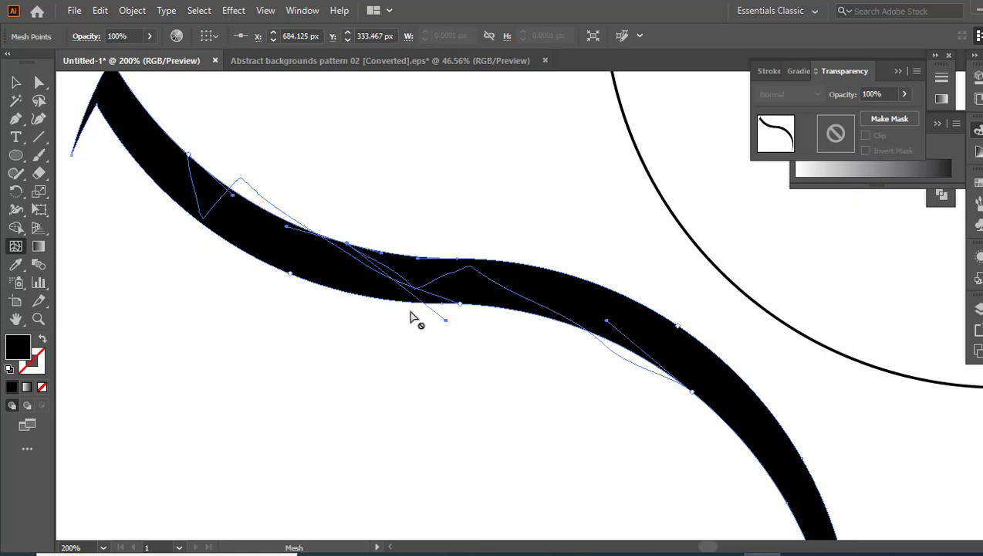
{"action": "key", "text": "ctrl+z"}
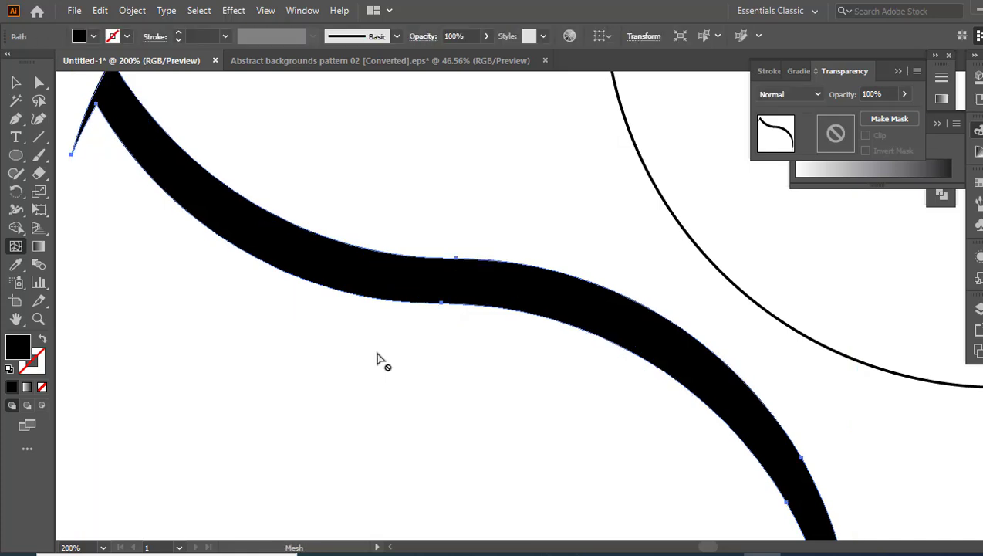
Remove the two extra anchor points at the strip's upper-left hook with the Pen tool so it ends in one tip.
{"action": "key", "text": "space"}
{"action": "left_click_drag", "start_coordinate": [307, 266], "coordinate": [433, 388]}
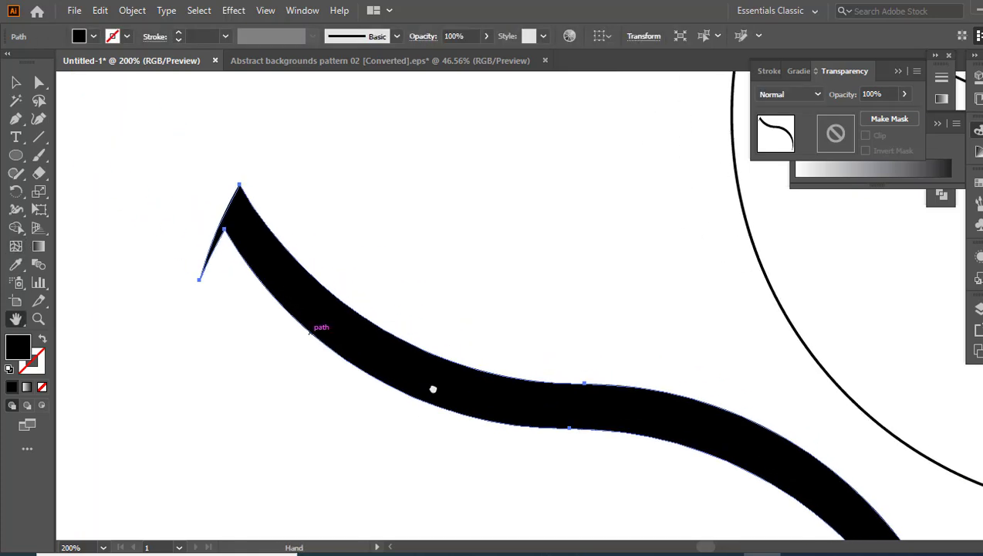
{"action": "left_click", "coordinate": [16, 118]}
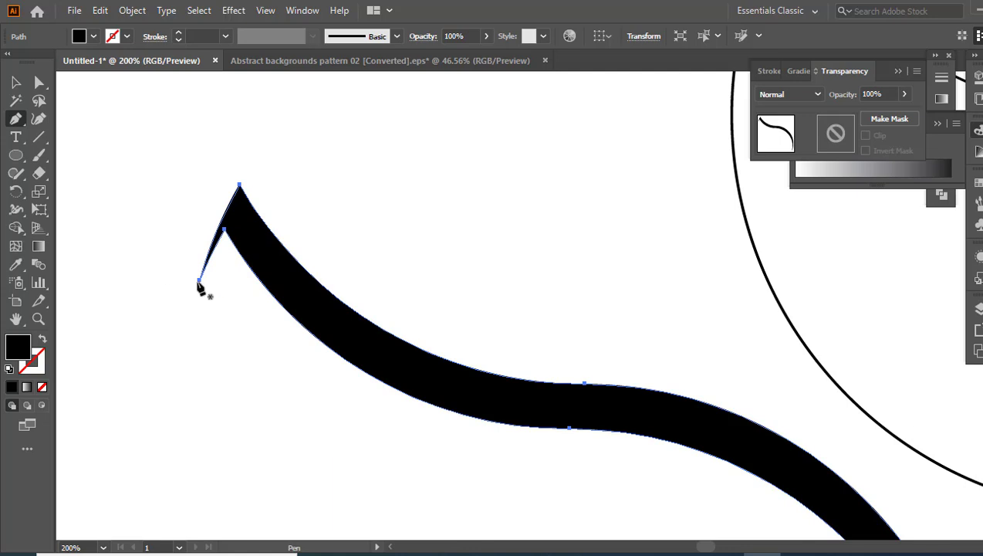
{"action": "left_click", "coordinate": [200, 280]}
{"action": "left_click", "coordinate": [224, 230]}
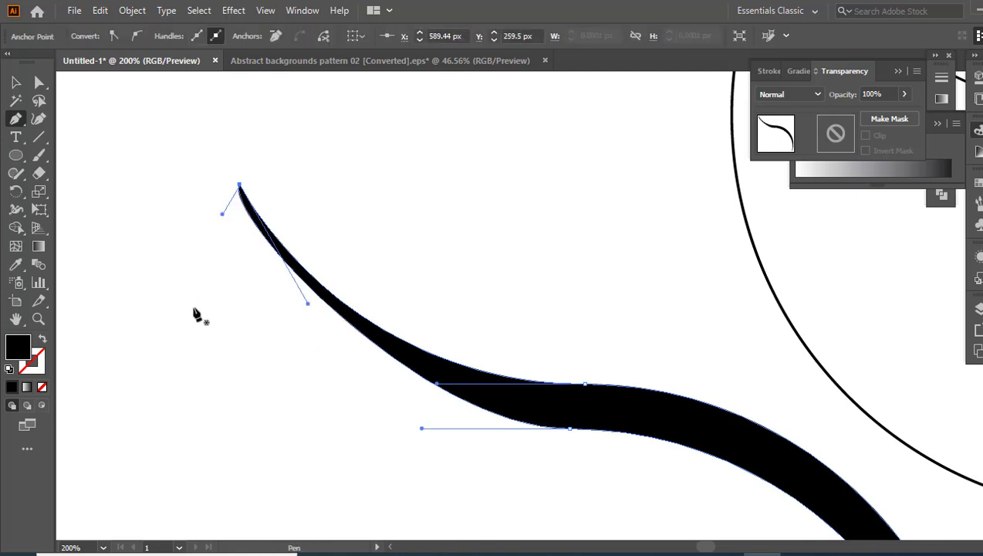
Reshape the black strip by adjusting the direction handles of its upper tip and its lower middle anchor point with Direct Selection.
{"action": "left_click", "coordinate": [16, 82]}
{"action": "left_click", "coordinate": [38, 83]}
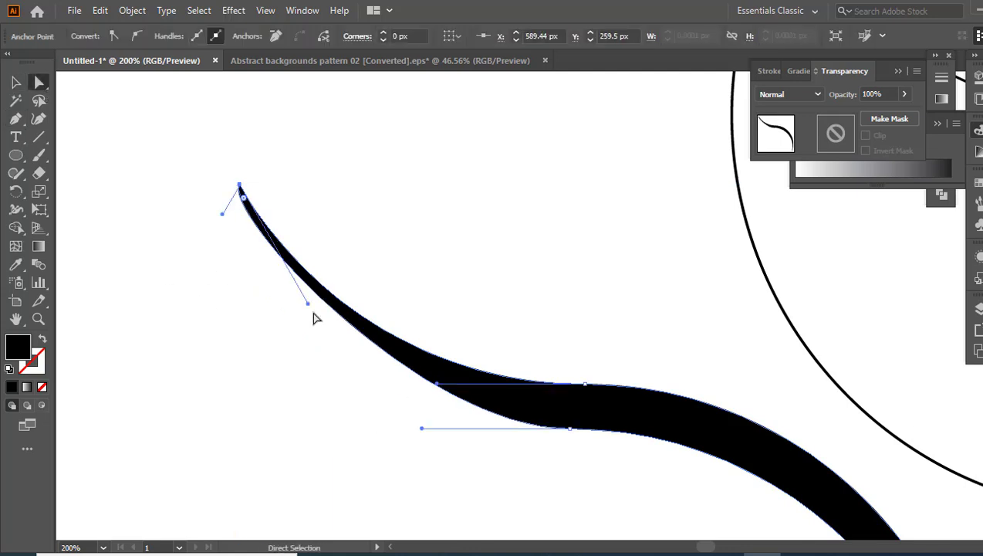
{"action": "left_click", "coordinate": [306, 307]}
{"action": "left_click", "coordinate": [239, 186]}
{"action": "left_click_drag", "start_coordinate": [308, 303], "coordinate": [337, 265]}
{"action": "left_click", "coordinate": [570, 428]}
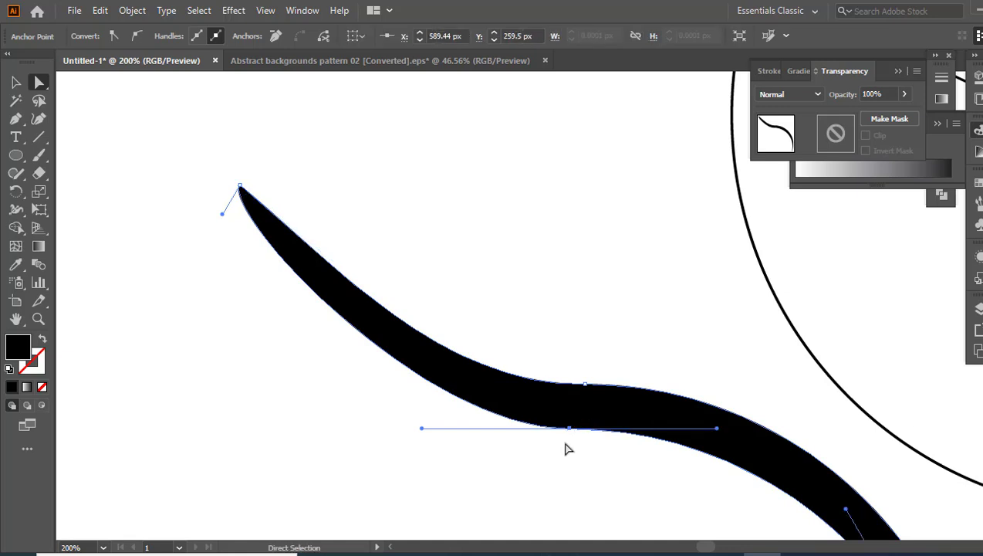
{"action": "left_click_drag", "start_coordinate": [716, 429], "coordinate": [715, 447]}
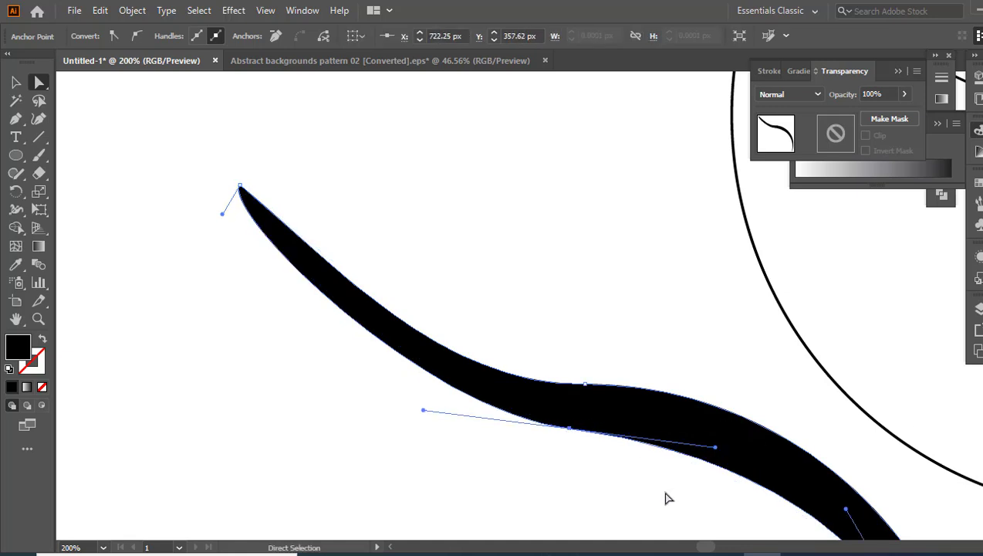
Add gradient mesh points to the reshaped strip, one on its upper edge at the bend and one inside its middle.
{"action": "key", "text": "z"}
{"action": "left_click_drag", "start_coordinate": [766, 496], "coordinate": [469, 329]}
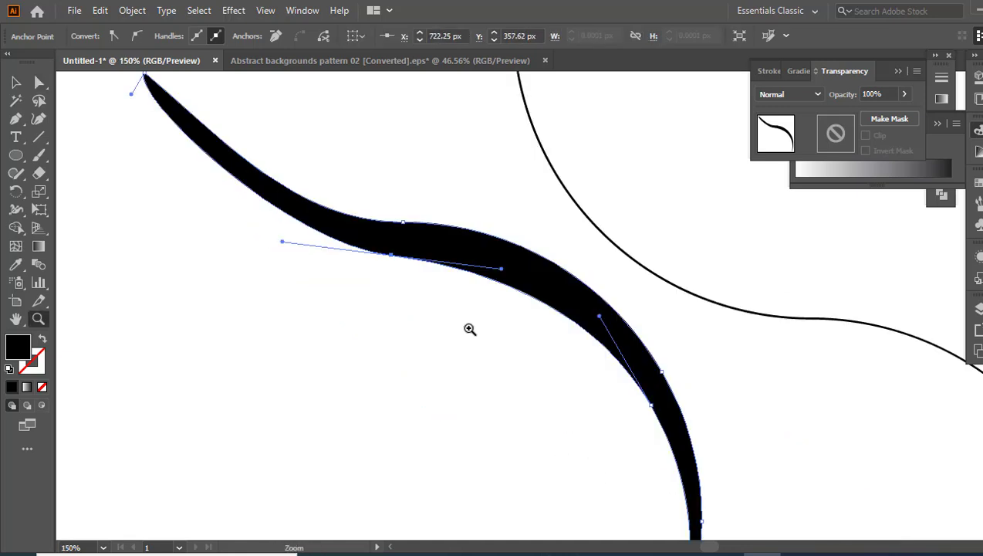
{"action": "key", "text": "h"}
{"action": "left_click_drag", "start_coordinate": [465, 270], "coordinate": [476, 334]}
{"action": "left_click", "coordinate": [16, 85]}
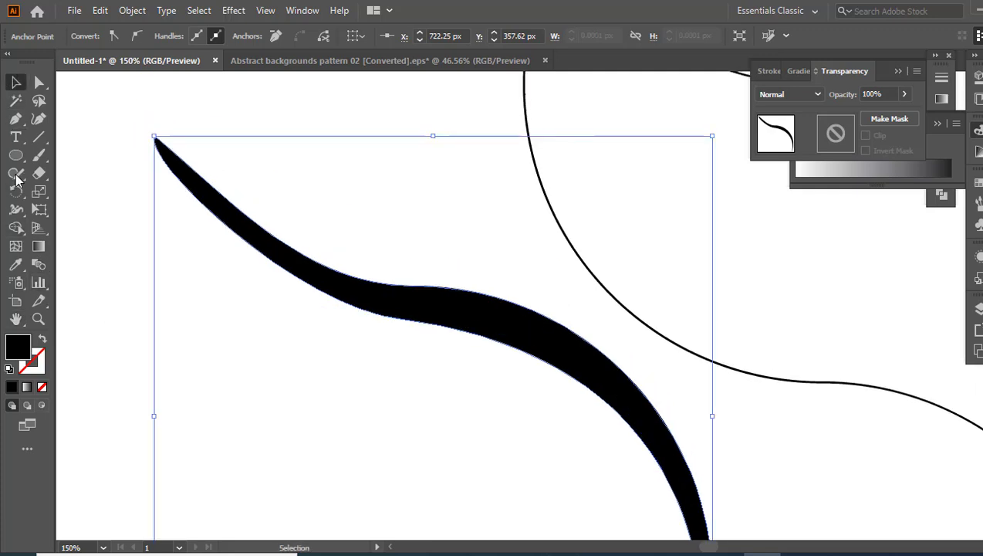
{"action": "left_click", "coordinate": [16, 246]}
{"action": "left_click", "coordinate": [441, 289]}
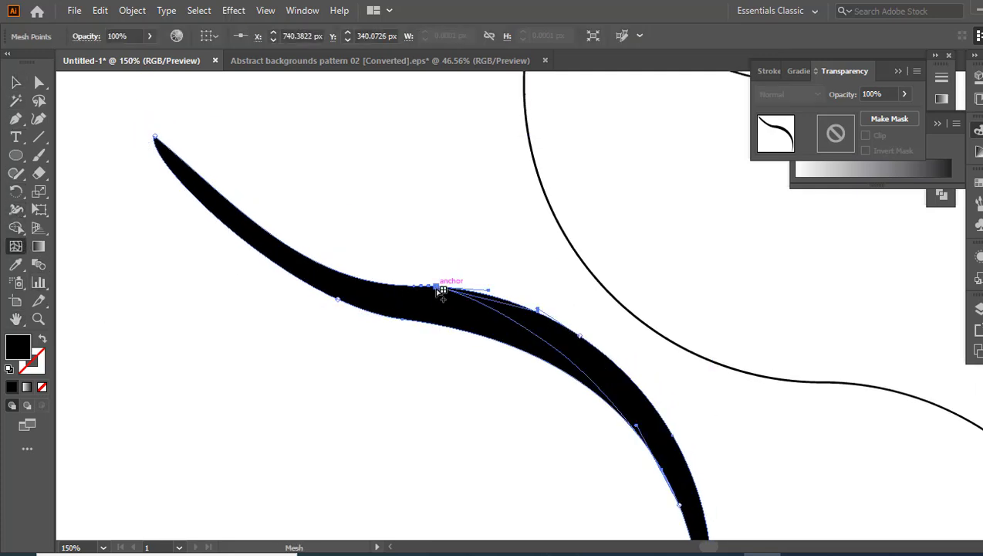
{"action": "left_click", "coordinate": [424, 322]}
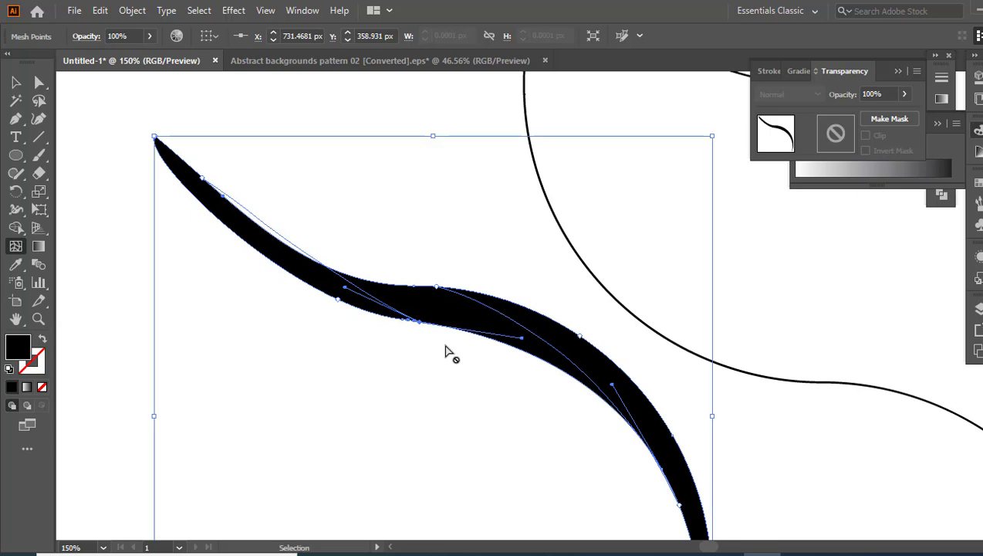
{"action": "left_click", "coordinate": [446, 351], "text": "ctrl"}
{"action": "left_click", "coordinate": [515, 323]}
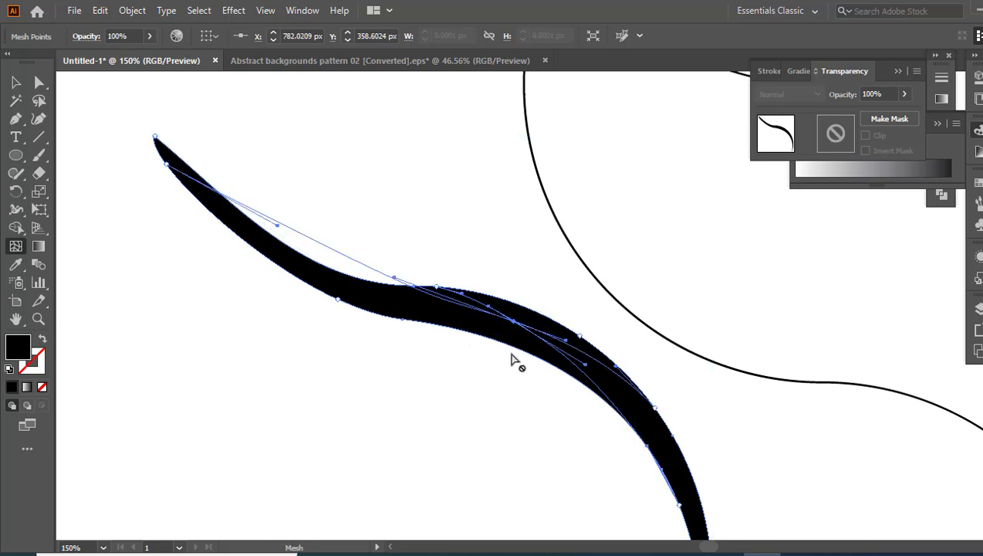
Color the strip's inner mesh point white to create a highlight, and deselect the strip.
{"action": "left_click", "coordinate": [39, 82]}
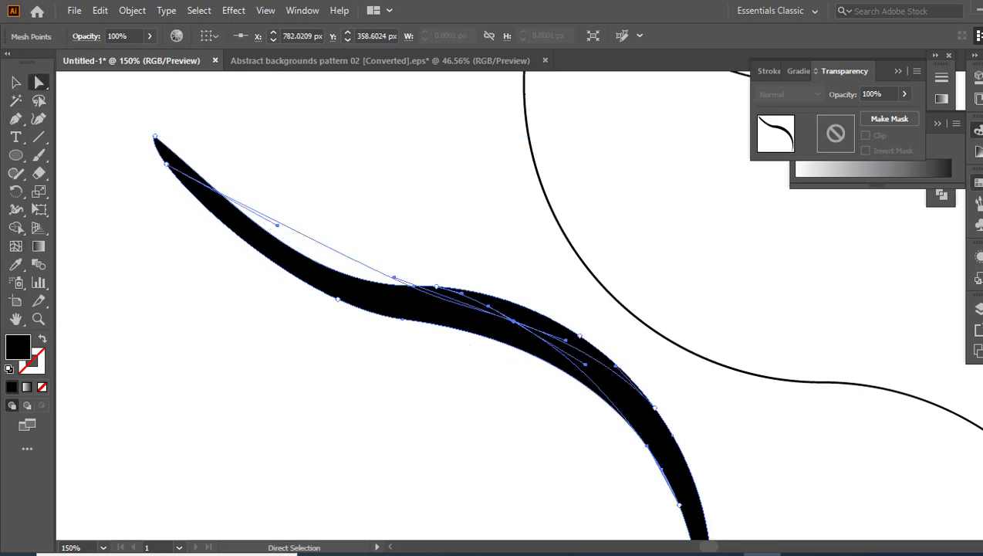
{"action": "left_click", "coordinate": [974, 129]}
{"action": "left_click", "coordinate": [813, 223]}
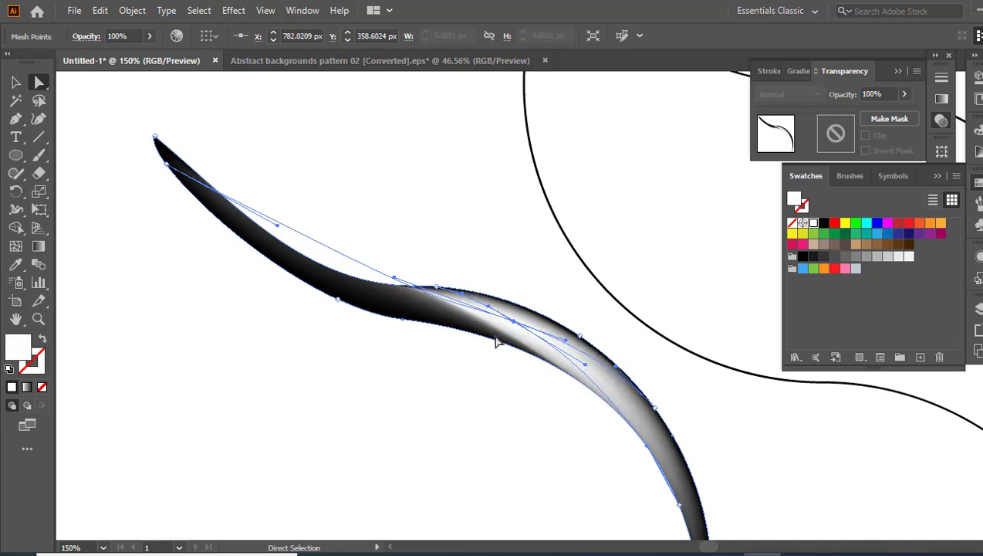
{"action": "key", "text": "z"}
{"action": "left_click", "coordinate": [498, 318], "text": "alt"}
{"action": "left_click", "coordinate": [557, 306], "text": "alt"}
{"action": "key", "text": "v"}
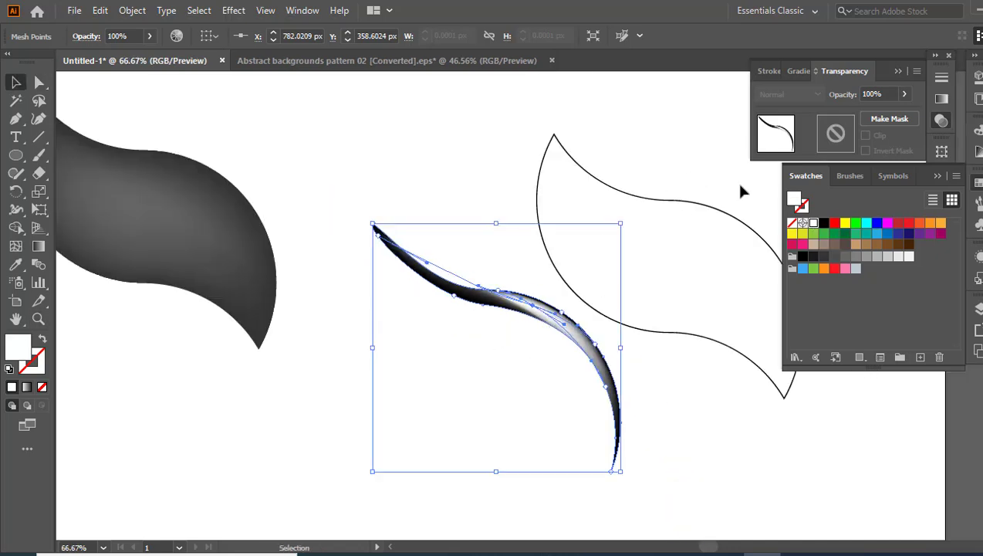
{"action": "left_click", "coordinate": [306, 382]}
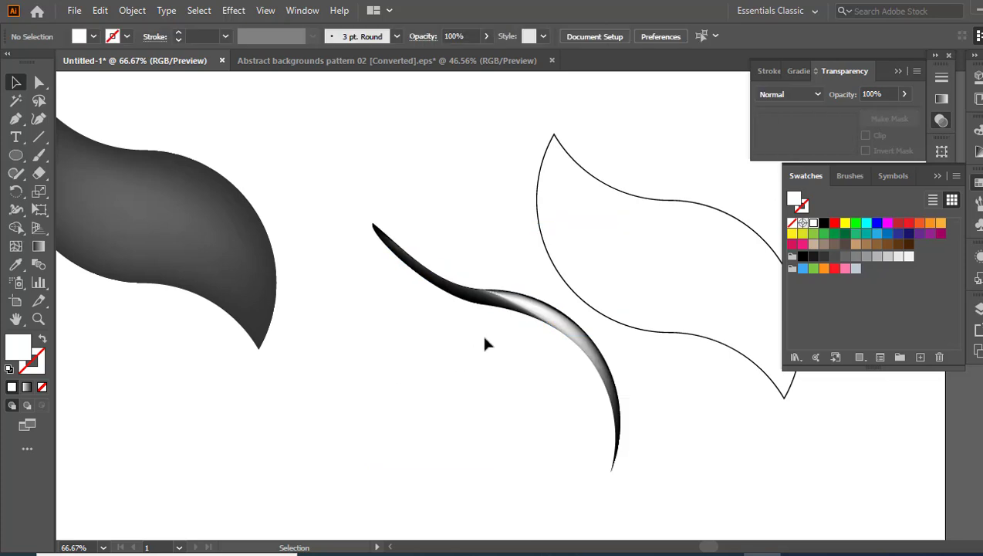
Set the mesh strip's blending mode to Screen.
{"action": "left_click", "coordinate": [474, 298]}
{"action": "left_click", "coordinate": [814, 96]}
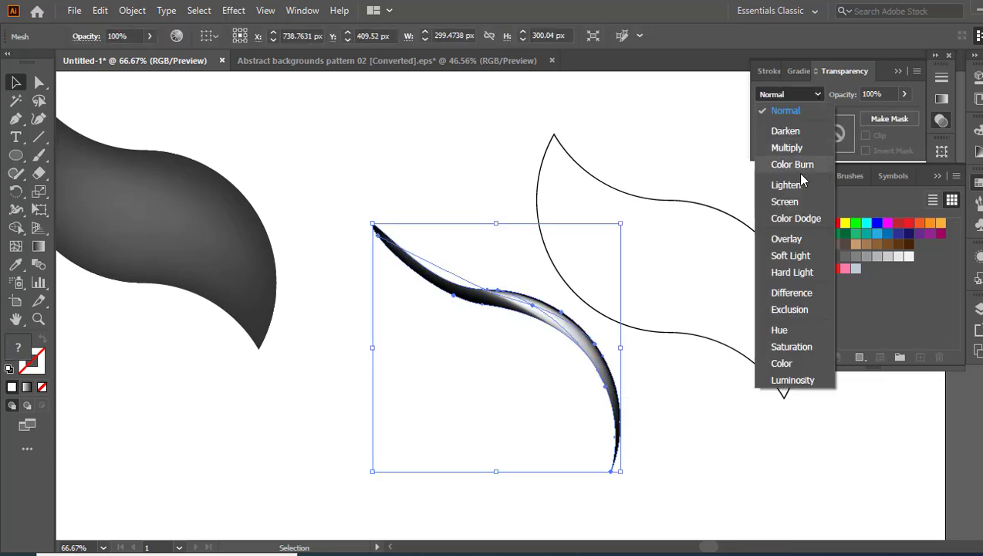
{"action": "left_click", "coordinate": [795, 201]}
Move the highlight strip onto the upper edge of the dark shaded S shape, with the upper tips aligned.
{"action": "key", "text": "z"}
{"action": "left_click", "coordinate": [439, 260], "text": "alt"}
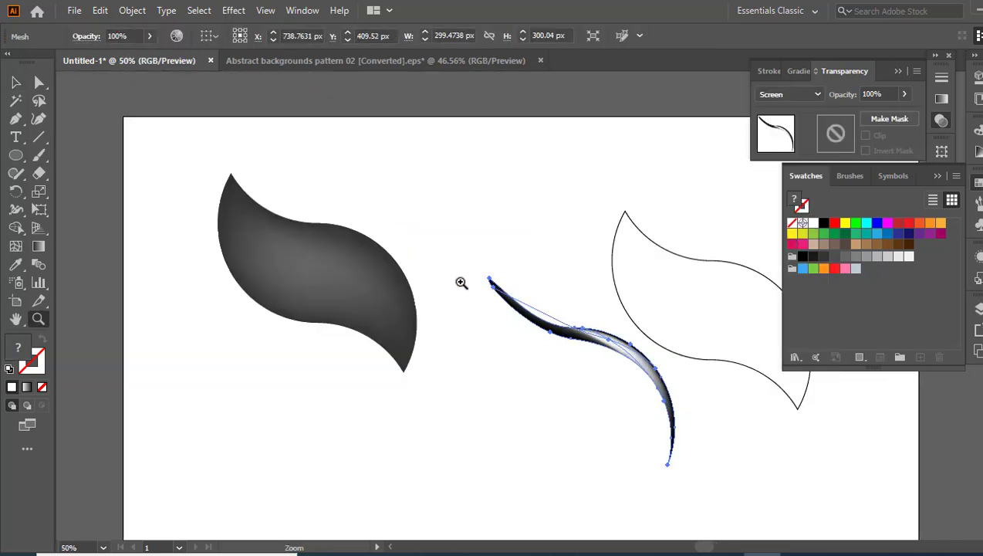
{"action": "key", "text": "v"}
{"action": "left_click_drag", "start_coordinate": [552, 333], "coordinate": [312, 242]}
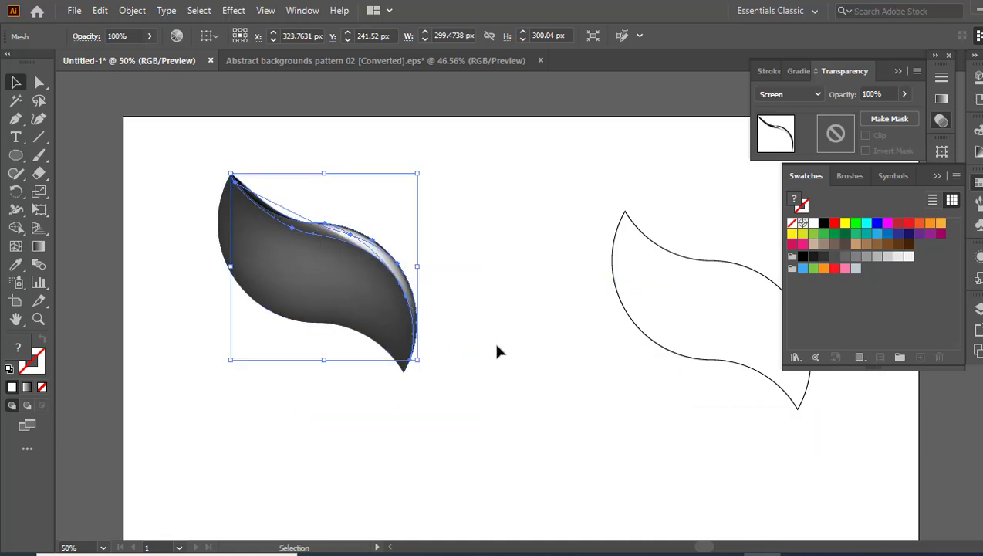
{"action": "left_click", "coordinate": [493, 339]}
Set the highlight strip's opacity to 42% and deselect it.
{"action": "left_click", "coordinate": [413, 271]}
{"action": "left_click", "coordinate": [905, 94]}
{"action": "left_click", "coordinate": [868, 113]}
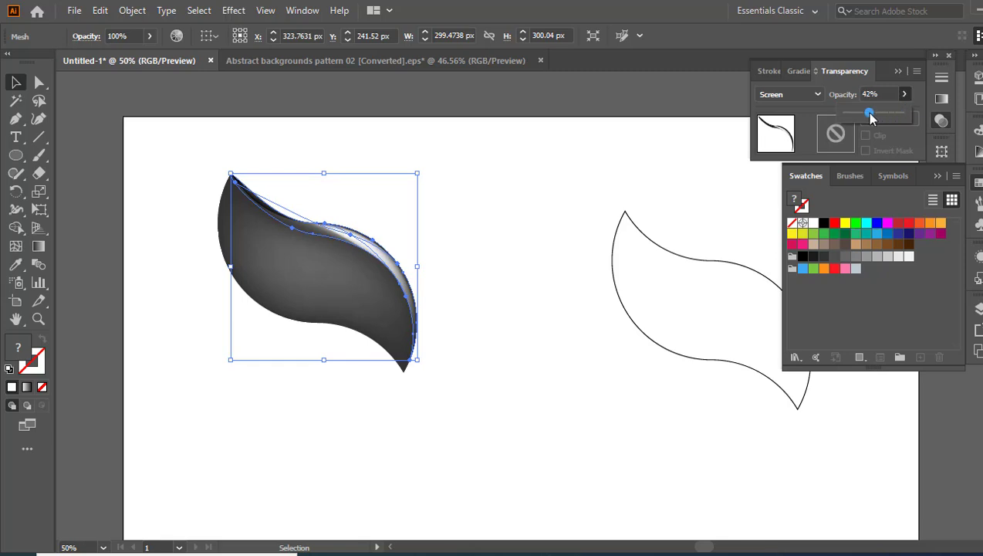
{"action": "left_click", "coordinate": [545, 272]}
{"action": "left_click", "coordinate": [544, 272]}
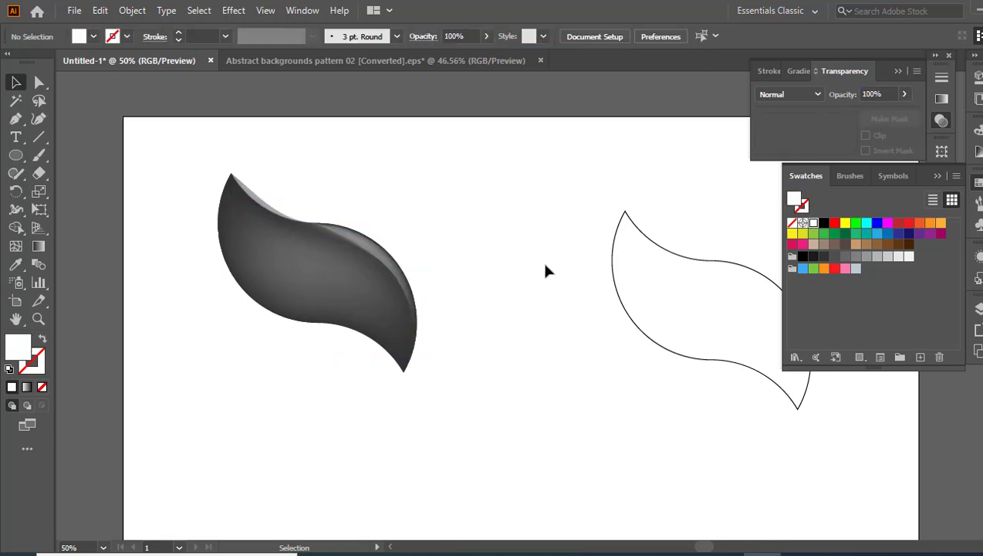
{"action": "key", "text": "z"}
{"action": "left_click", "coordinate": [545, 266], "text": "alt"}
{"action": "key", "text": "v"}
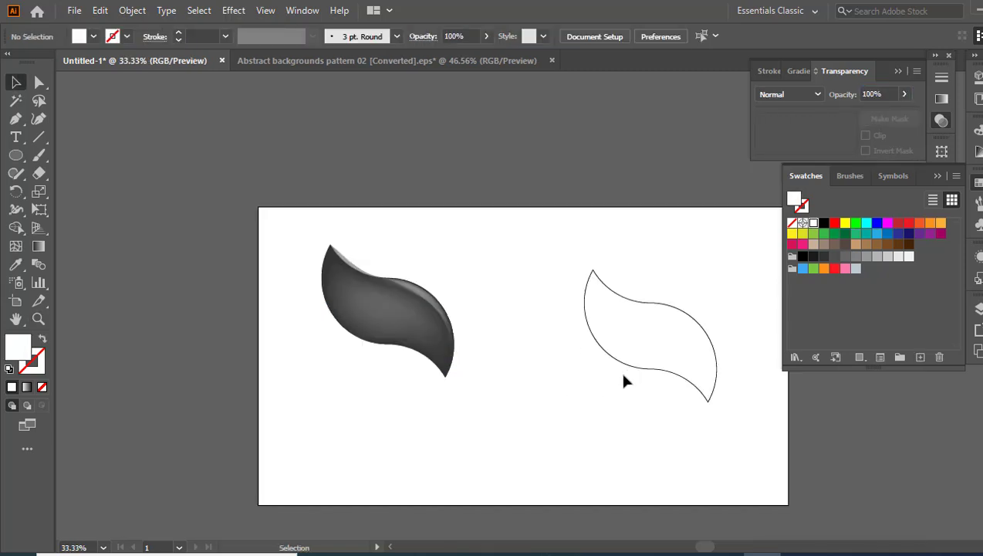
Move the outlined S shape closer to the dark one, turn its stroke into a fill, and color it D7AE4A.
{"action": "left_click_drag", "start_coordinate": [634, 371], "coordinate": [554, 367]}
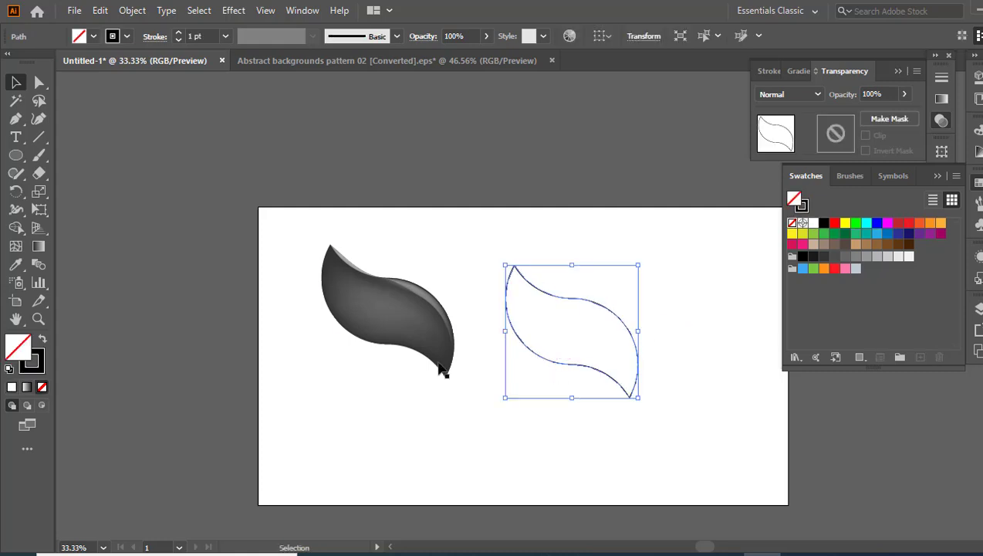
{"action": "left_click", "coordinate": [42, 343]}
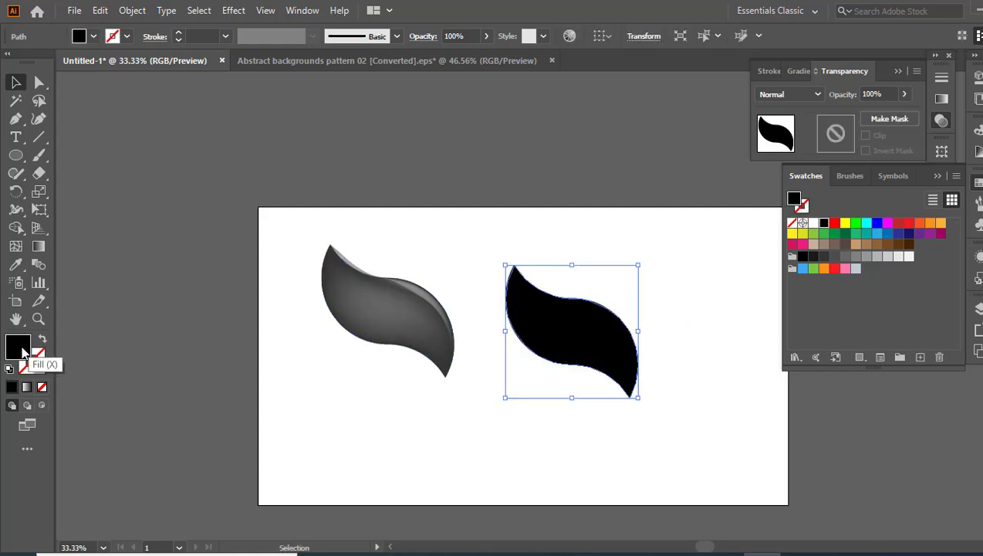
{"action": "double_click", "coordinate": [22, 352]}
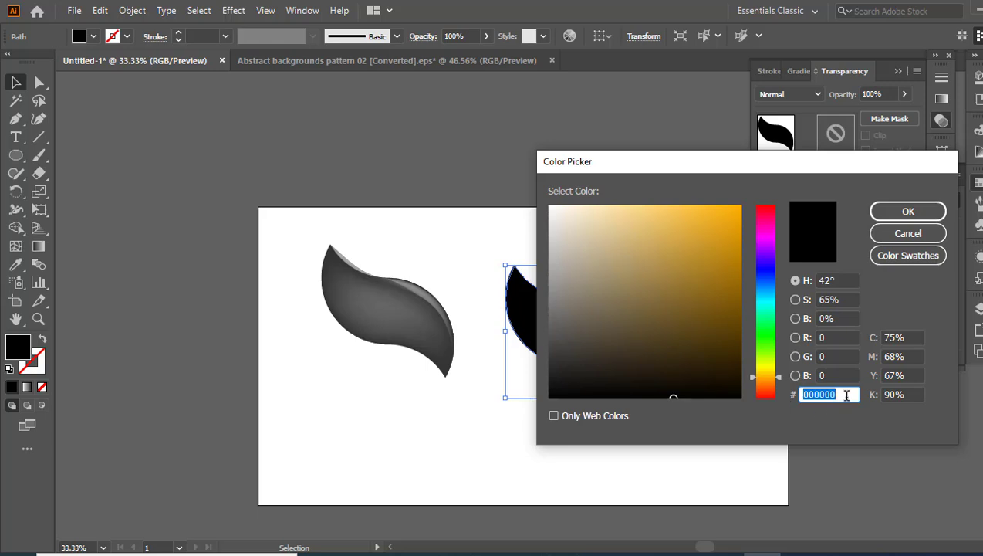
{"action": "key", "text": "BackSpace"}
{"action": "left_click", "coordinate": [908, 212]}
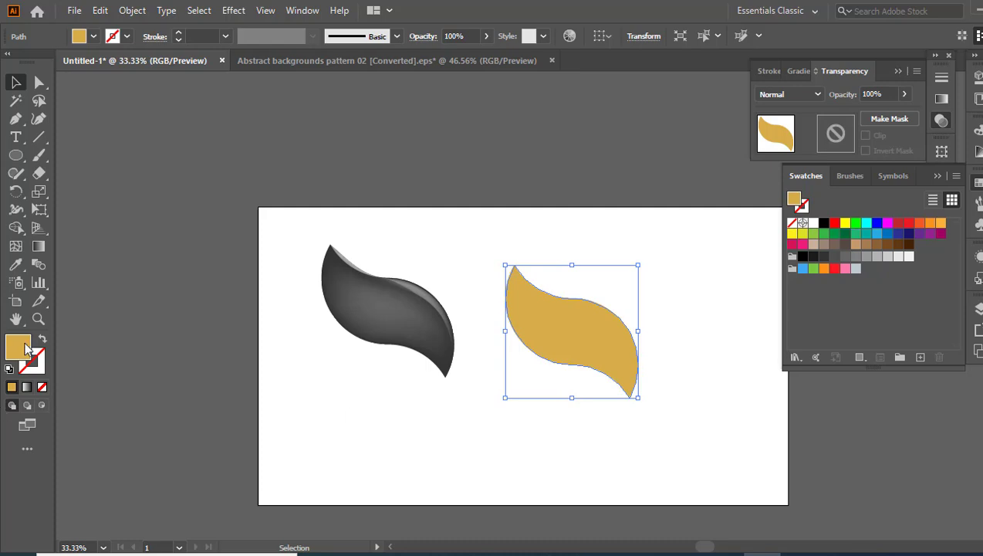
Darken the gold S shape's fill to C69E46.
{"action": "double_click", "coordinate": [27, 350]}
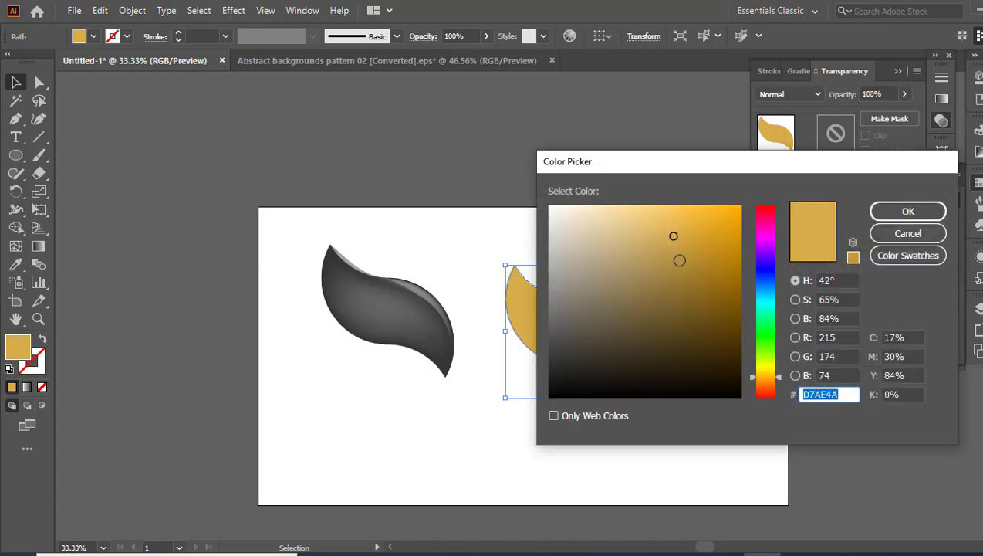
{"action": "left_click", "coordinate": [679, 260]}
{"action": "left_click", "coordinate": [673, 247]}
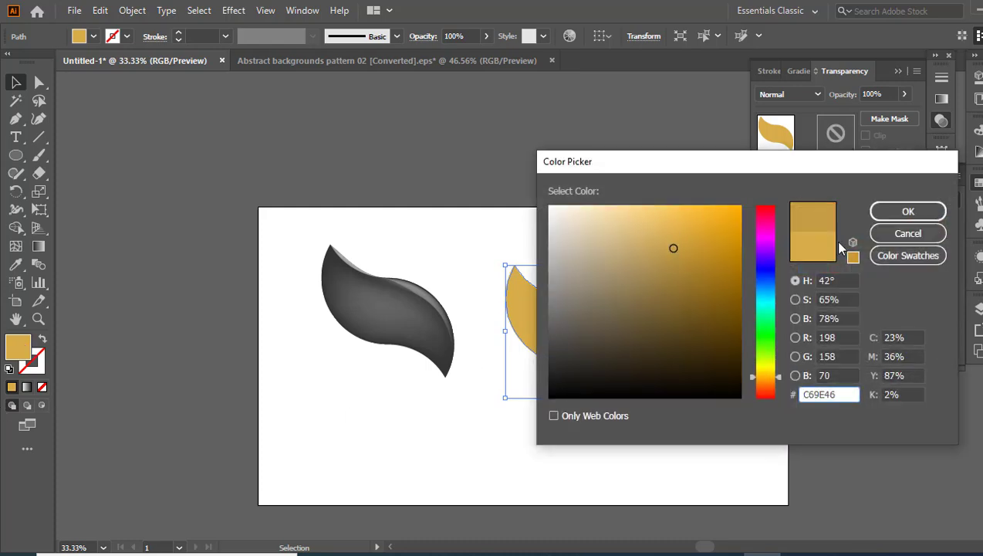
{"action": "left_click", "coordinate": [882, 220]}
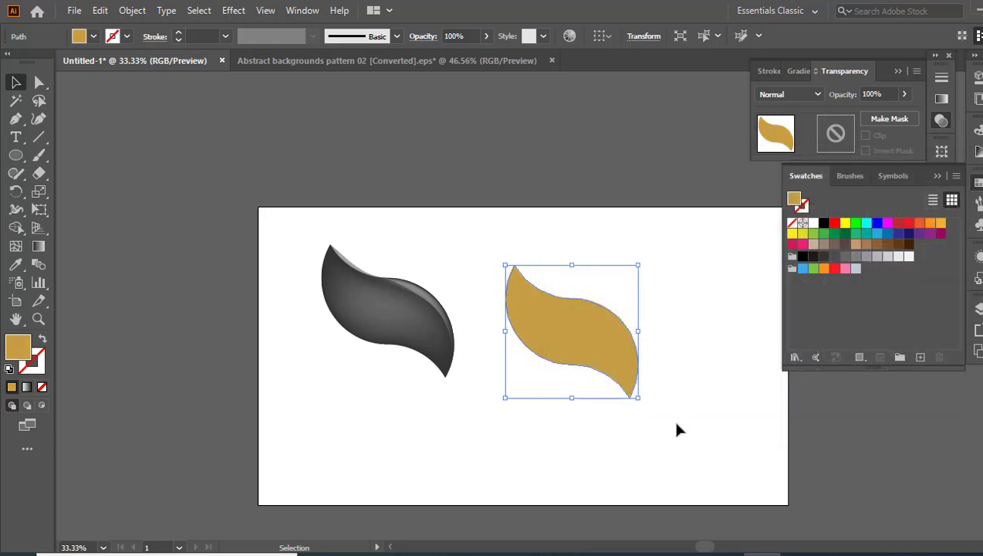
Add gradient mesh points to the gold S shape, on its upper edge and at its center.
{"action": "left_click", "coordinate": [16, 245]}
{"action": "left_click", "coordinate": [547, 293]}
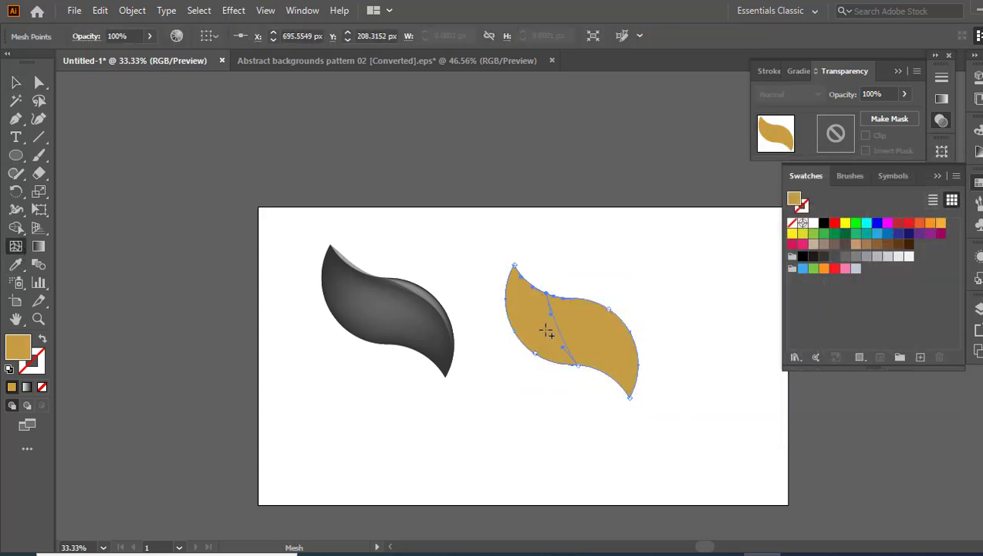
{"action": "left_click", "coordinate": [570, 351]}
{"action": "left_click", "coordinate": [569, 329]}
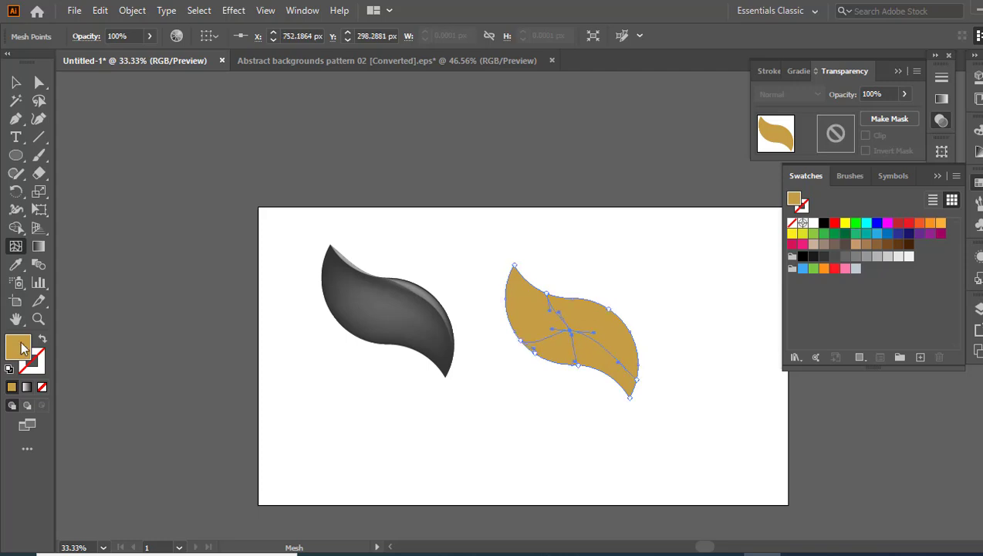
Color the gold shape's central mesh point D7AE4A and deselect the shape.
{"action": "double_click", "coordinate": [18, 347]}
{"action": "key", "text": "BackSpace"}
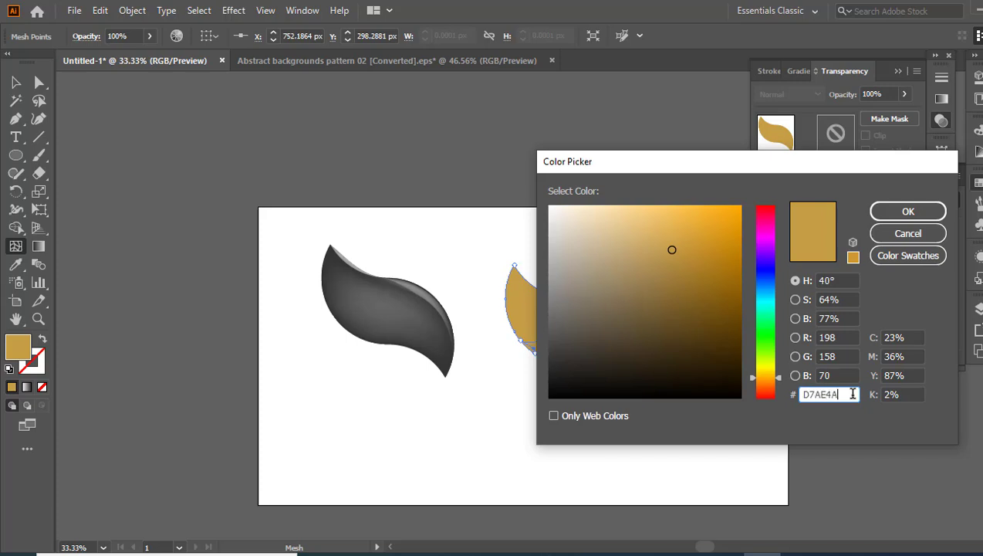
{"action": "left_click", "coordinate": [907, 212]}
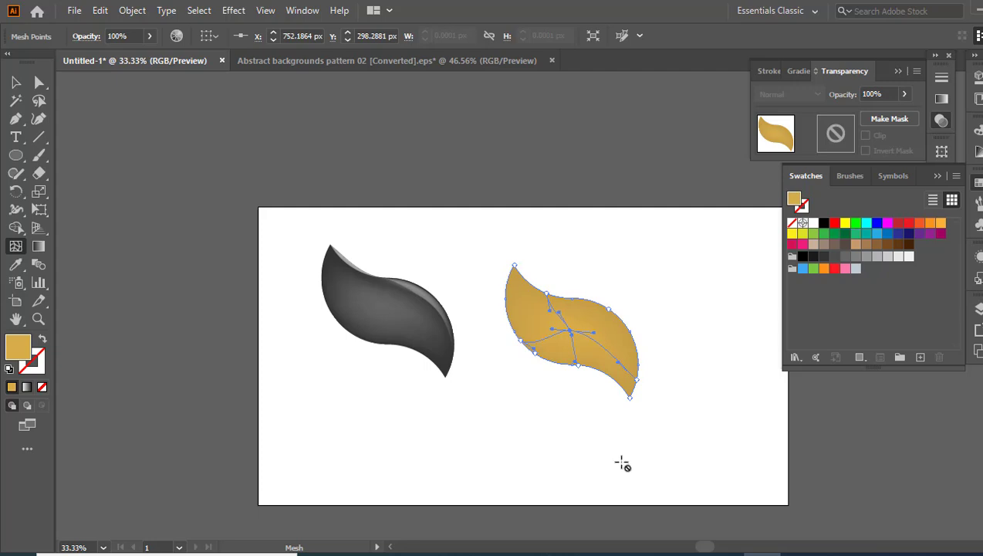
{"action": "key", "text": "v"}
{"action": "left_click", "coordinate": [311, 362]}
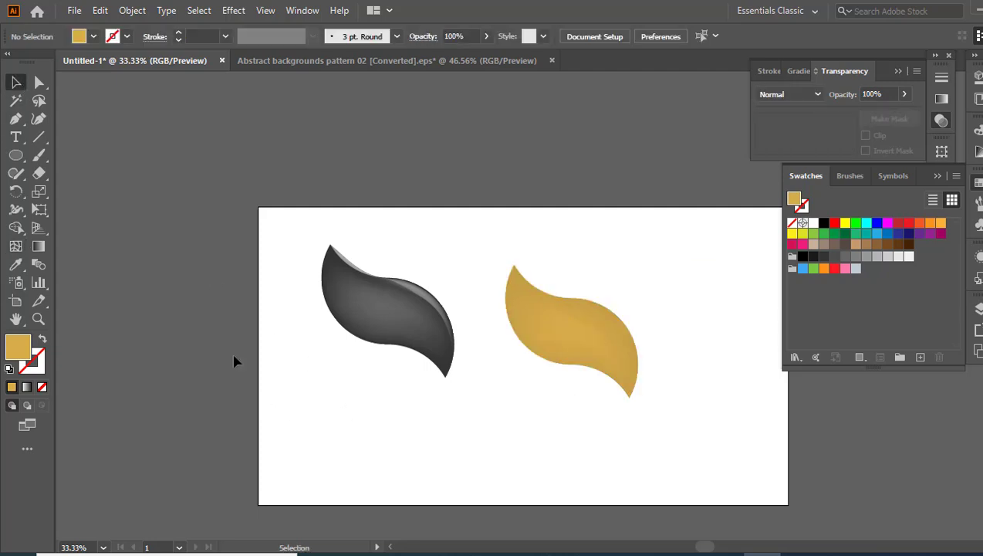
Reflect a copy of the gold mesh shape across the vertical axis and place it so the two lower tips meet symmetrically.
{"action": "left_click_drag", "start_coordinate": [573, 355], "coordinate": [547, 349]}
{"action": "right_click", "coordinate": [547, 348]}
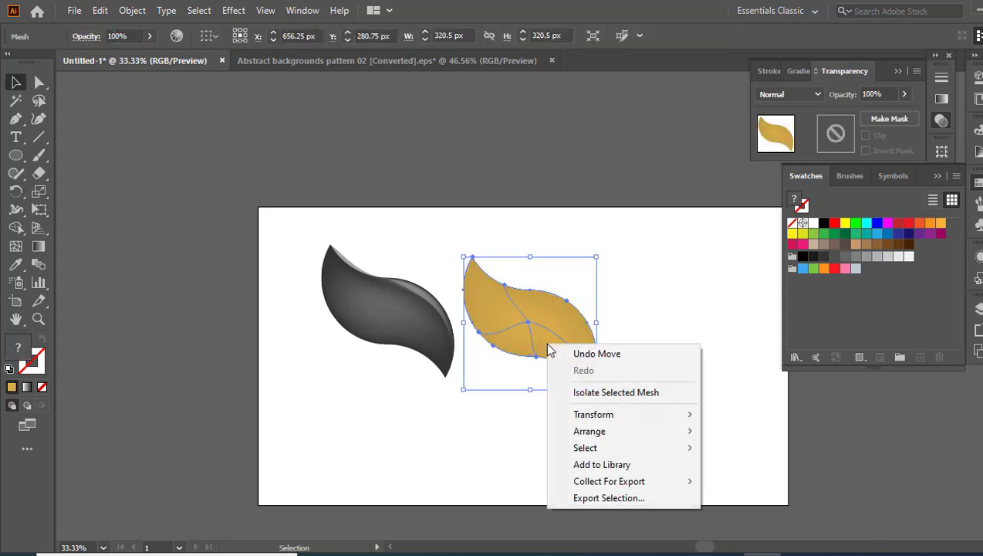
{"action": "mouse_move", "coordinate": [687, 415]}
{"action": "left_click", "coordinate": [753, 466]}
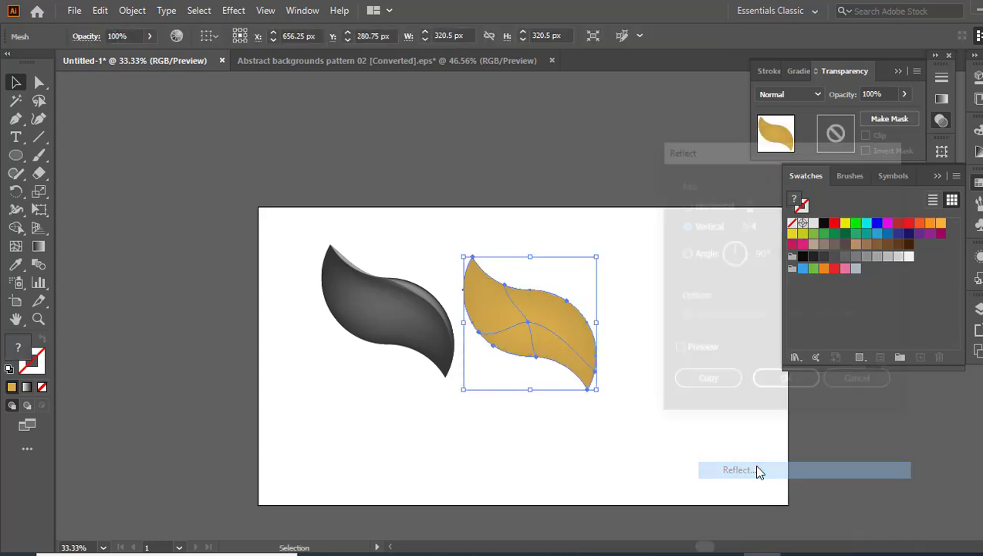
{"action": "left_click", "coordinate": [677, 352]}
{"action": "left_click", "coordinate": [704, 383]}
{"action": "left_click_drag", "start_coordinate": [537, 382], "coordinate": [618, 344]}
{"action": "left_click", "coordinate": [626, 429]}
Duplicate the flat gold S shape with a slight sideways offset so it overlaps the original, and select both.
{"action": "key", "text": "z"}
{"action": "left_click", "coordinate": [608, 362]}
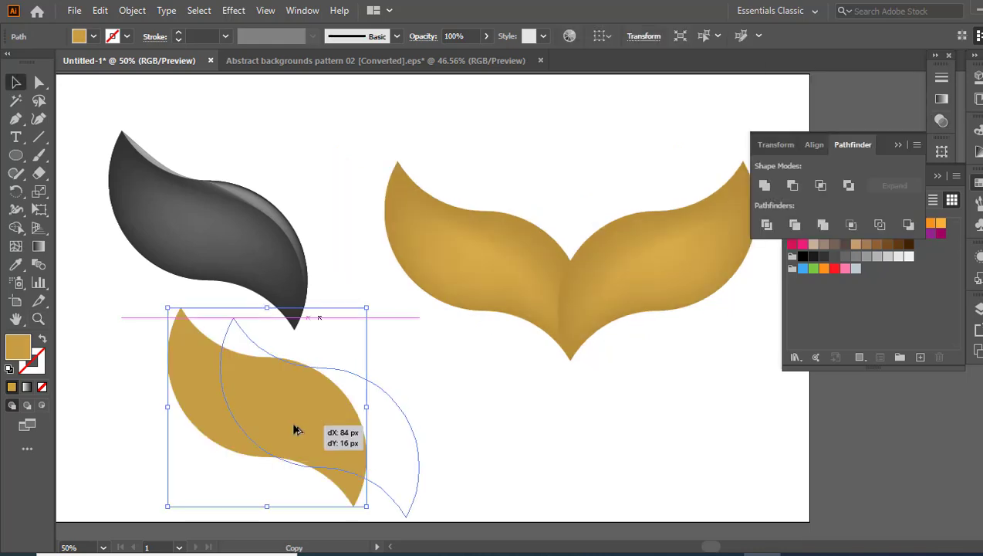
{"action": "left_click_drag", "start_coordinate": [294, 427], "coordinate": [295, 421]}
{"action": "left_click_drag", "start_coordinate": [156, 384], "coordinate": [283, 455]}
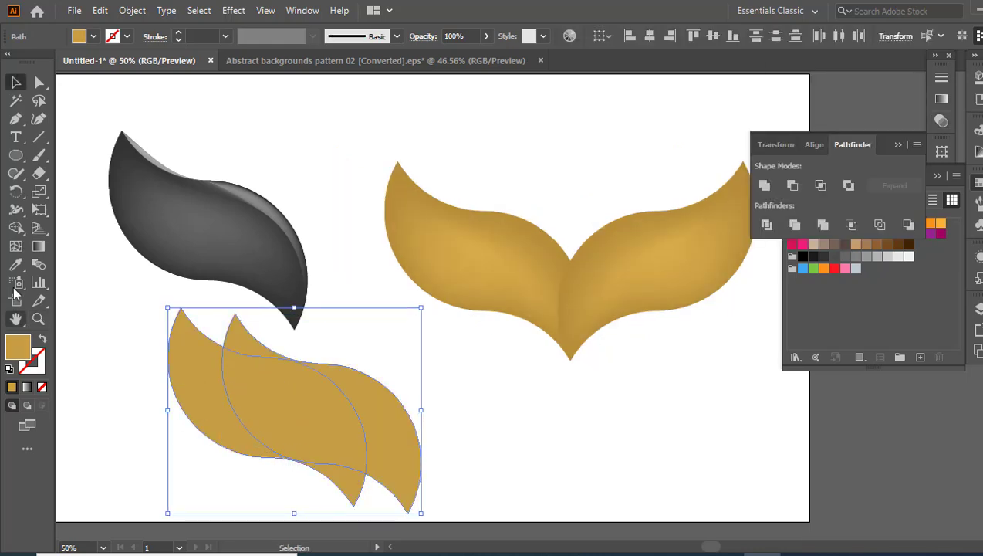
Try to cut the overlapping copy away from the original with Shape Builder, and undo the cut.
{"action": "left_click", "coordinate": [15, 228]}
{"action": "mouse_move", "coordinate": [485, 441]}
{"action": "left_mouse_down"}
{"action": "mouse_move", "coordinate": [314, 413]}
{"action": "mouse_move", "coordinate": [319, 425]}
{"action": "left_mouse_up"}
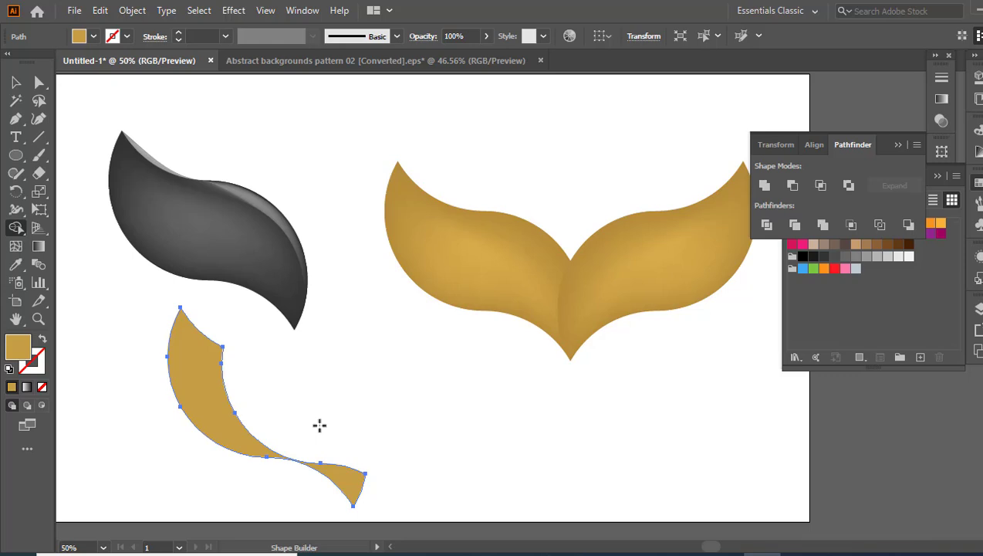
{"action": "key", "text": "ctrl+z"}
{"action": "key", "text": "v"}
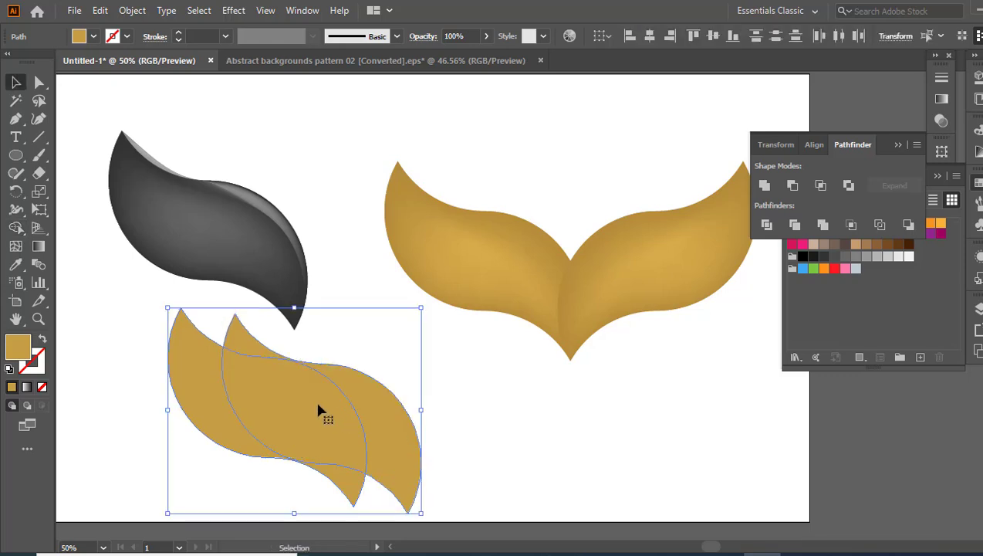
Shift the front copy slightly lower and trim both flat shapes with Shape Builder, keeping only the crescent along the original's upper-left side.
{"action": "key", "text": "ctrl+shift+a"}
{"action": "left_click_drag", "start_coordinate": [338, 419], "coordinate": [341, 428]}
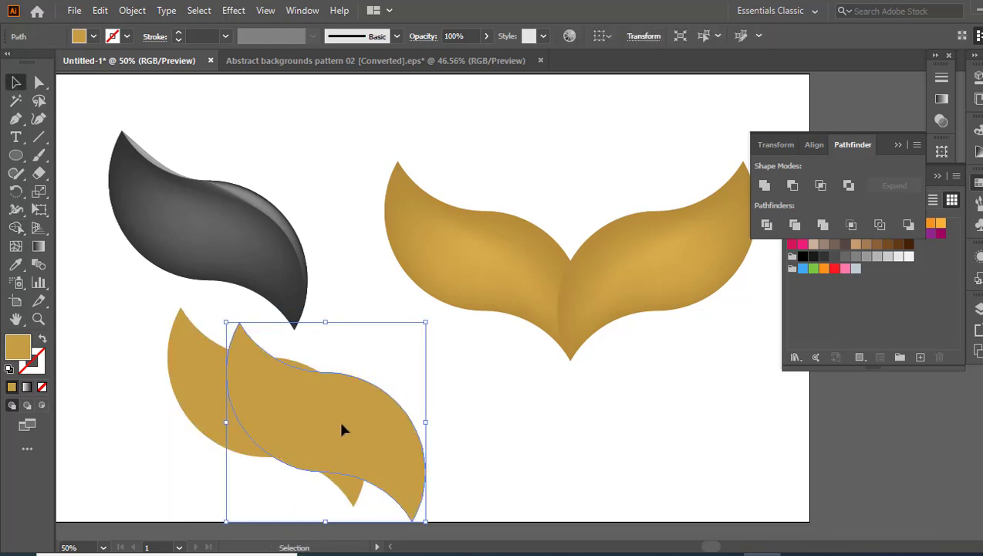
{"action": "left_click_drag", "start_coordinate": [132, 413], "coordinate": [316, 458]}
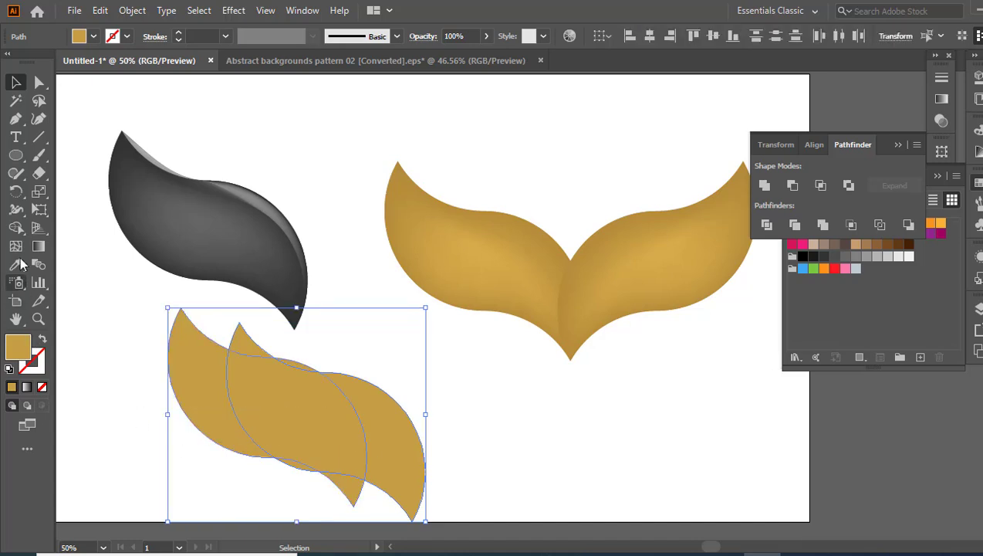
{"action": "key", "text": "shift+m"}
{"action": "left_click_drag", "start_coordinate": [463, 432], "coordinate": [303, 414]}
{"action": "left_click_drag", "start_coordinate": [226, 320], "coordinate": [320, 370]}
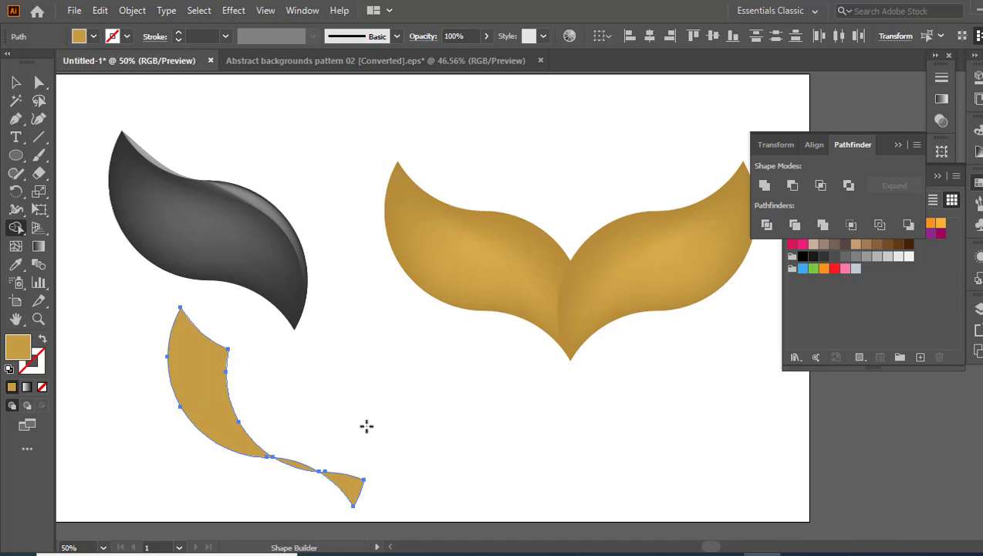
{"action": "mouse_move", "coordinate": [366, 426]}
{"action": "left_mouse_down"}
{"action": "mouse_move", "coordinate": [303, 460]}
{"action": "mouse_move", "coordinate": [306, 473]}
{"action": "mouse_move", "coordinate": [353, 489]}
{"action": "left_mouse_up"}
{"action": "key", "text": "v"}
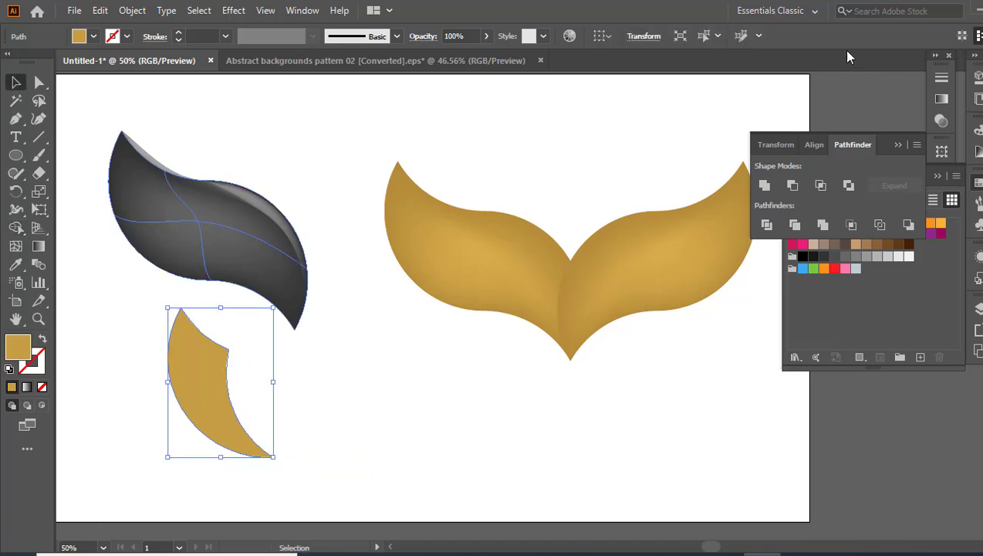
Fill the crescent with a white-to-black linear gradient at about -116° and align it over the left gold shape's outer edge.
{"action": "left_click", "coordinate": [941, 98]}
{"action": "left_click", "coordinate": [822, 180]}
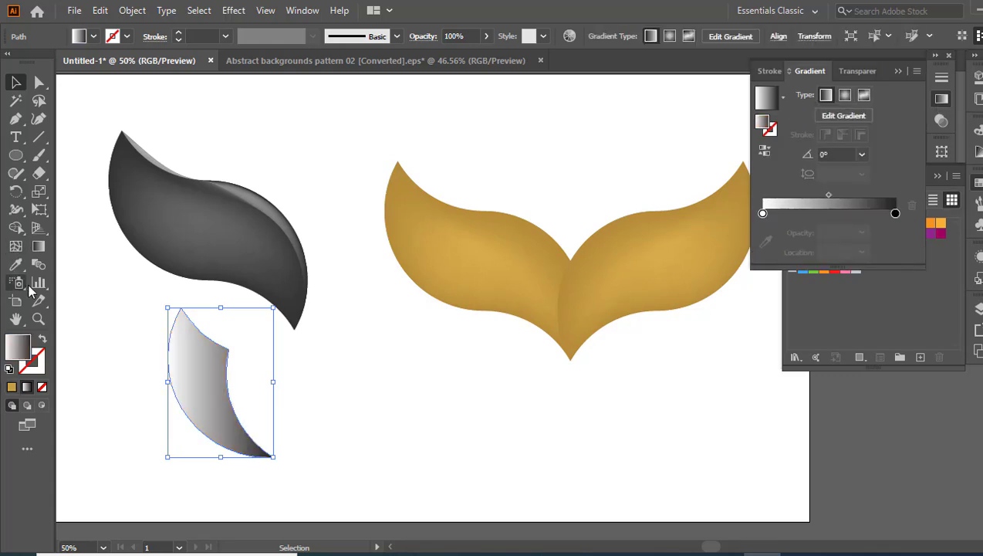
{"action": "left_click", "coordinate": [39, 246]}
{"action": "mouse_move", "coordinate": [248, 321]}
{"action": "left_mouse_down"}
{"action": "mouse_move", "coordinate": [187, 439]}
{"action": "mouse_move", "coordinate": [191, 449]}
{"action": "left_mouse_up"}
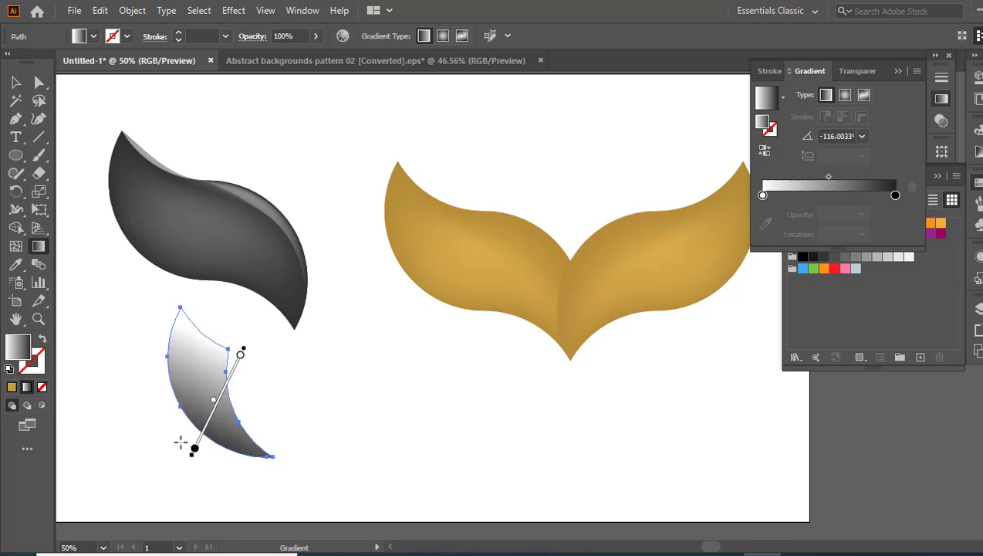
{"action": "left_click", "coordinate": [15, 82]}
{"action": "left_click_drag", "start_coordinate": [186, 367], "coordinate": [400, 227]}
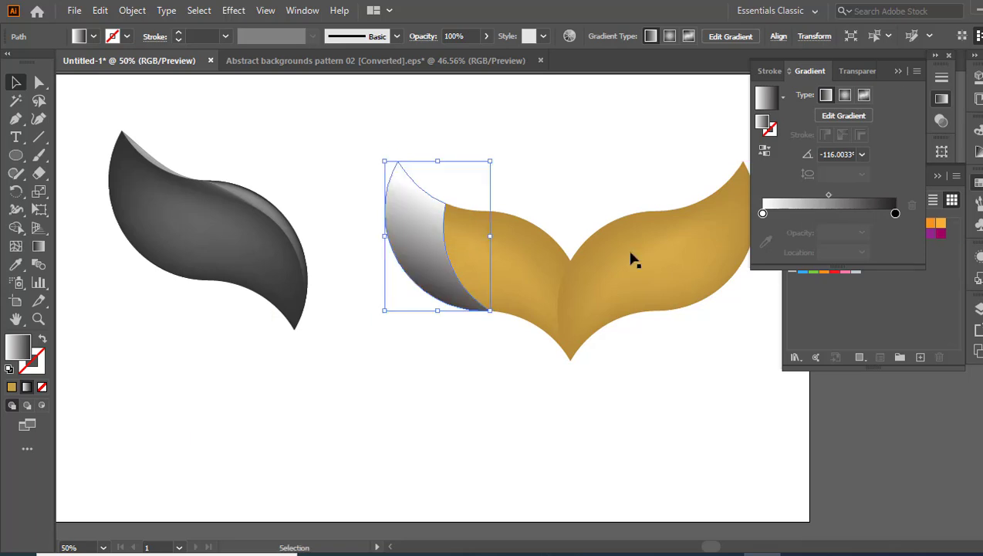
Set the crescent's blending mode to Screen and its opacity to 49%.
{"action": "left_click", "coordinate": [856, 71]}
{"action": "left_click", "coordinate": [814, 94]}
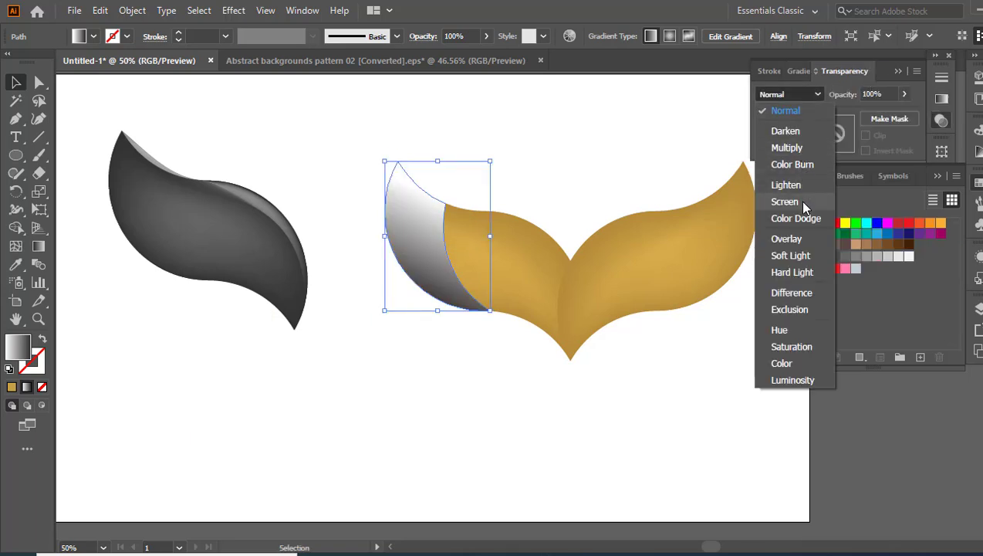
{"action": "left_click", "coordinate": [801, 203]}
{"action": "left_click", "coordinate": [903, 94]}
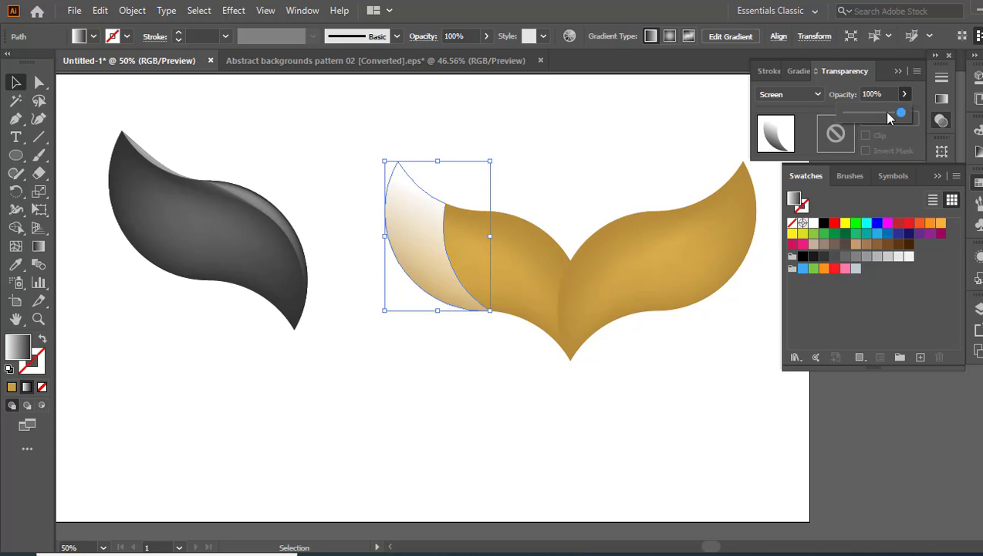
{"action": "left_click", "coordinate": [873, 113]}
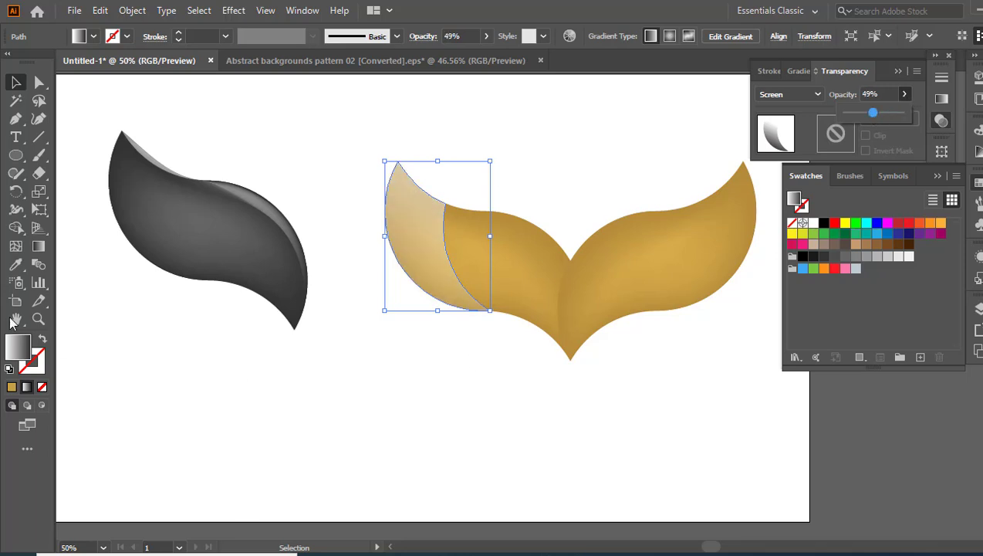
Redraw the crescent's gradient diagonally from the gold shape's upper edge to beyond its outer edge, and deselect it.
{"action": "left_click", "coordinate": [40, 247]}
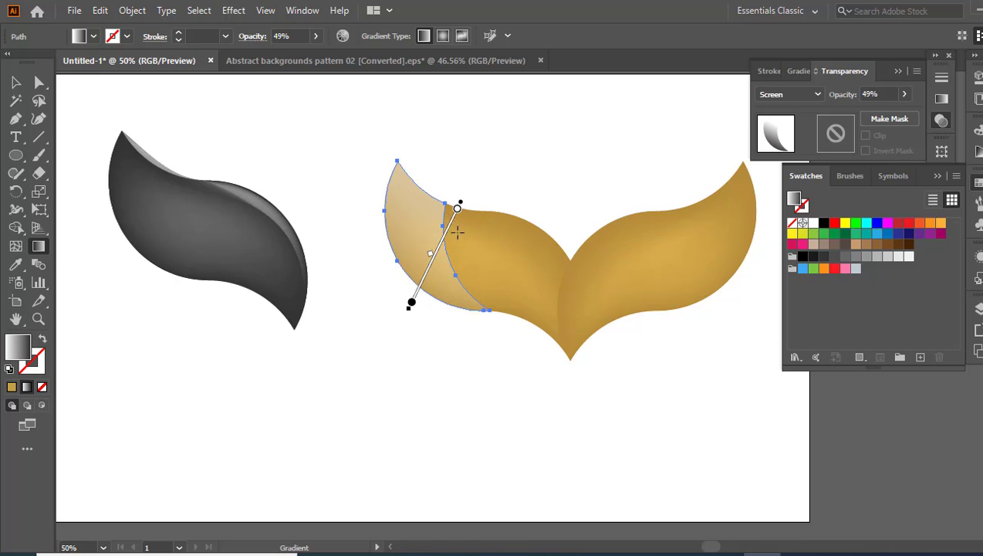
{"action": "left_click_drag", "start_coordinate": [468, 233], "coordinate": [399, 299]}
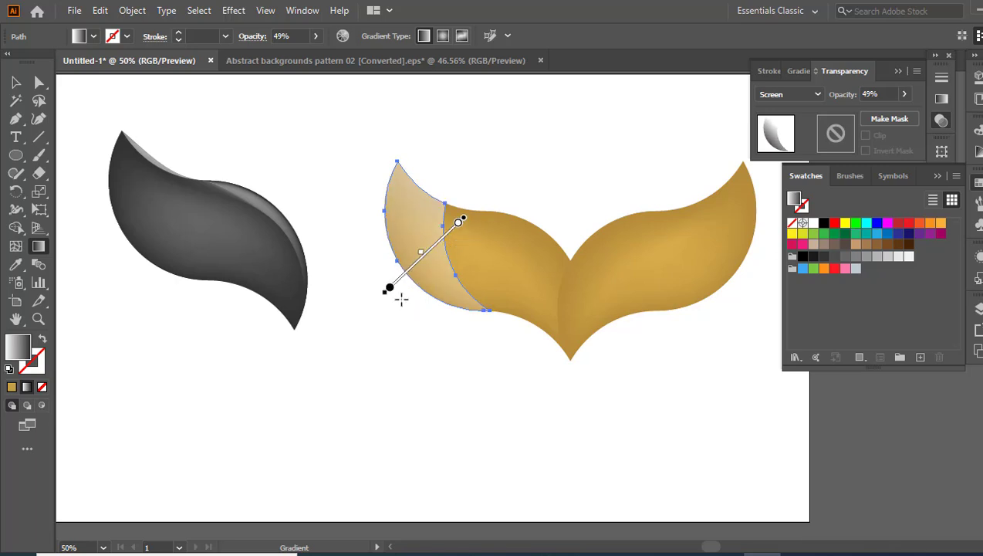
{"action": "mouse_move", "coordinate": [478, 214]}
{"action": "left_mouse_down"}
{"action": "mouse_move", "coordinate": [352, 329]}
{"action": "mouse_move", "coordinate": [330, 307]}
{"action": "left_mouse_up"}
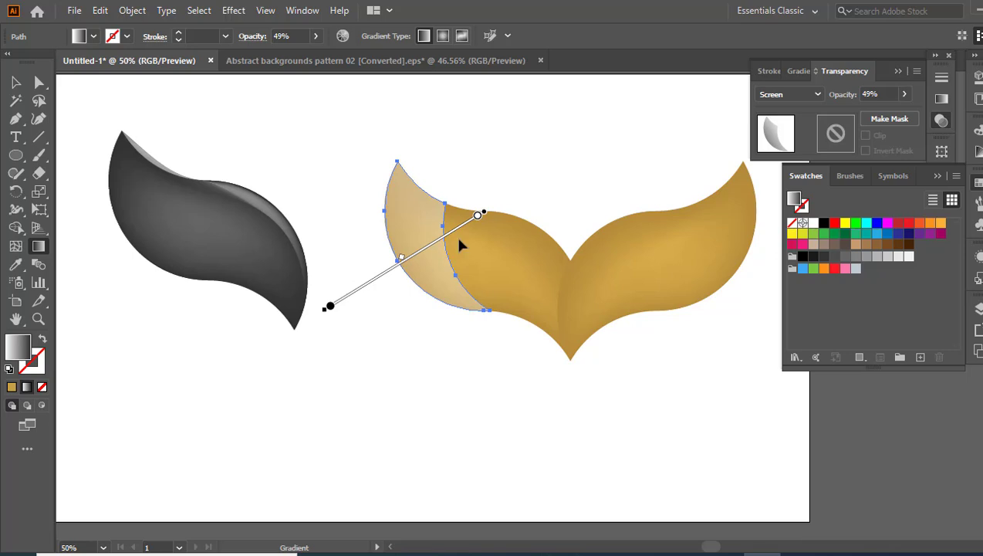
{"action": "left_click_drag", "start_coordinate": [519, 178], "coordinate": [405, 266]}
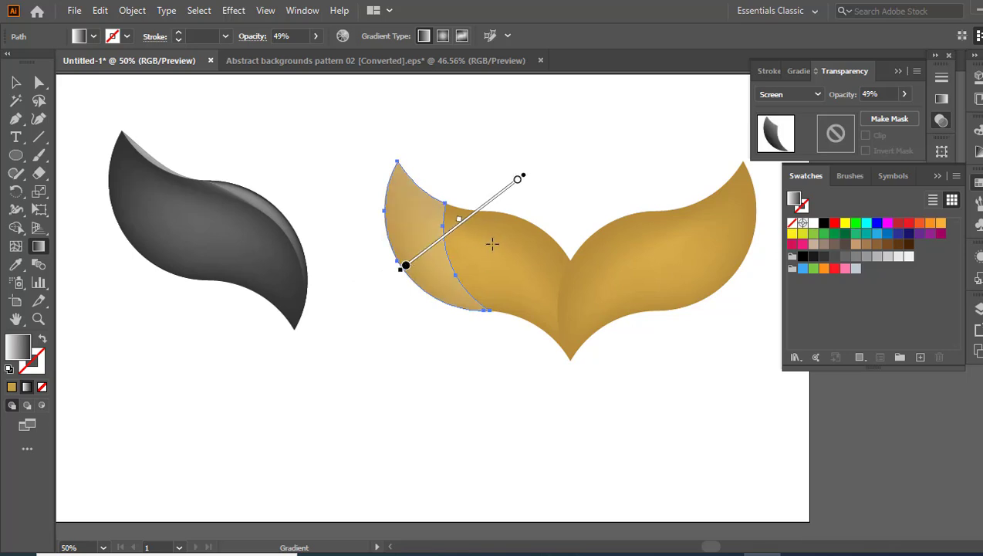
{"action": "mouse_move", "coordinate": [502, 208]}
{"action": "left_mouse_down"}
{"action": "mouse_move", "coordinate": [385, 282]}
{"action": "mouse_move", "coordinate": [377, 268]}
{"action": "left_mouse_up"}
{"action": "key", "text": "v"}
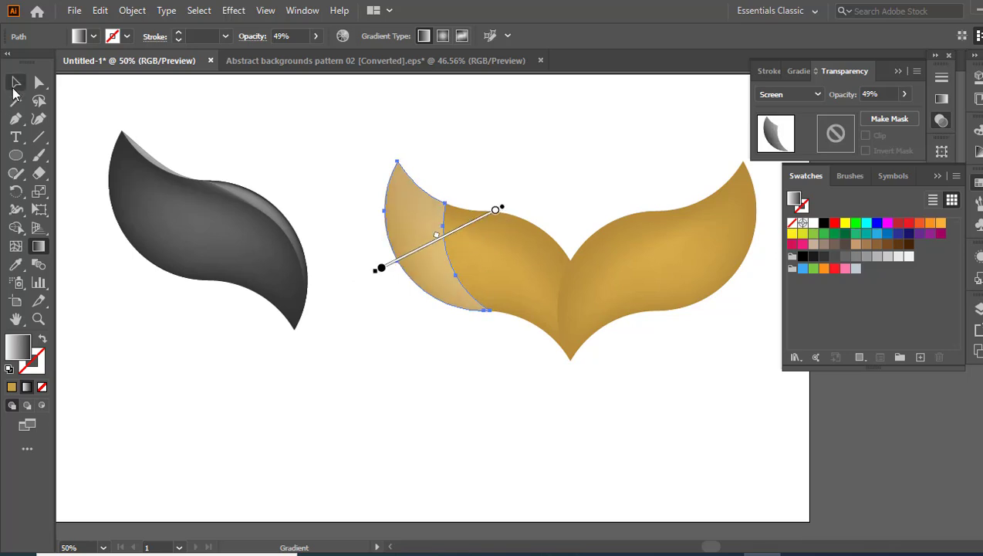
{"action": "left_click", "coordinate": [418, 430]}
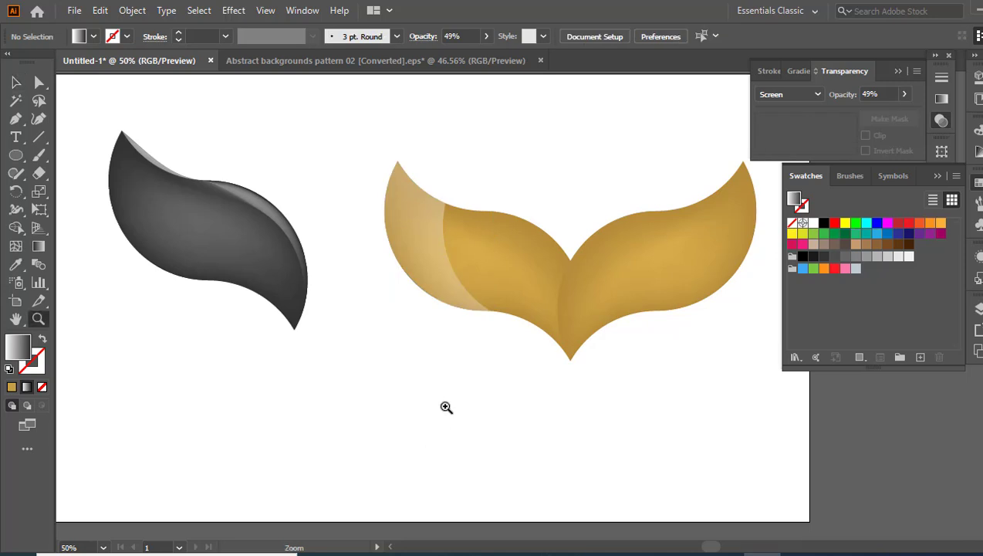
Lower the opacity of the crescent highlight on the left gold shape to 32% and deselect it.
{"action": "left_click", "coordinate": [570, 302], "text": "ctrl+alt"}
{"action": "left_click", "coordinate": [446, 275]}
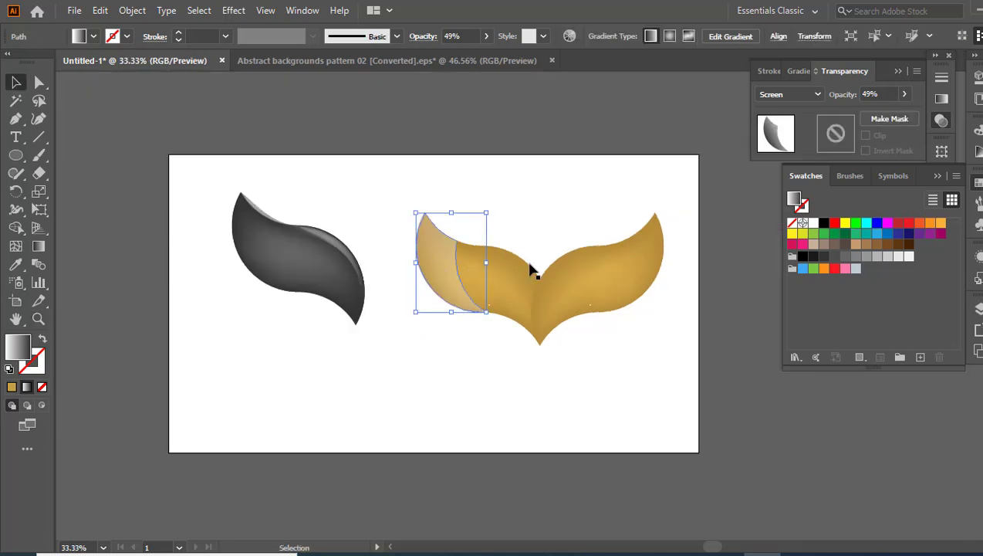
{"action": "left_click", "coordinate": [904, 94]}
{"action": "left_click_drag", "start_coordinate": [871, 115], "coordinate": [861, 110]}
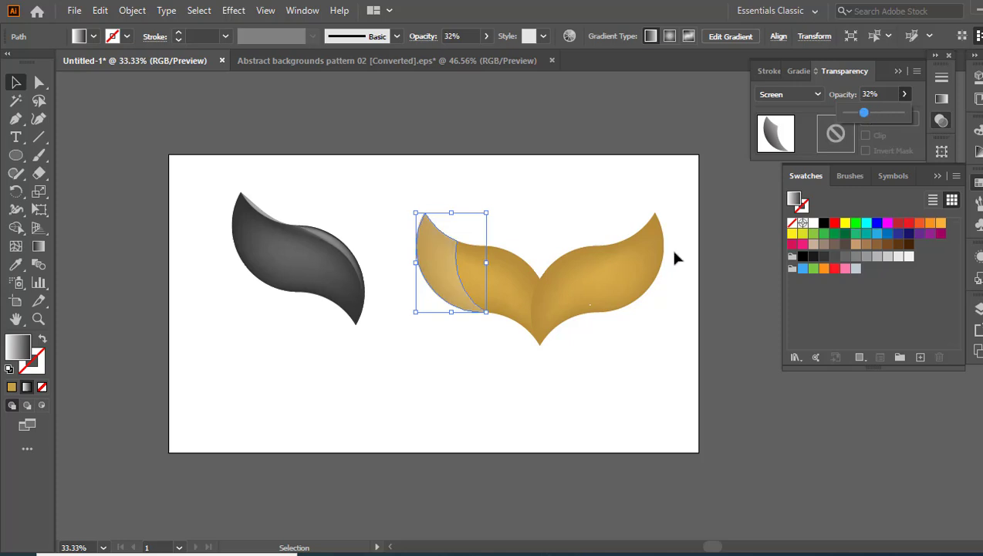
{"action": "left_click", "coordinate": [419, 162]}
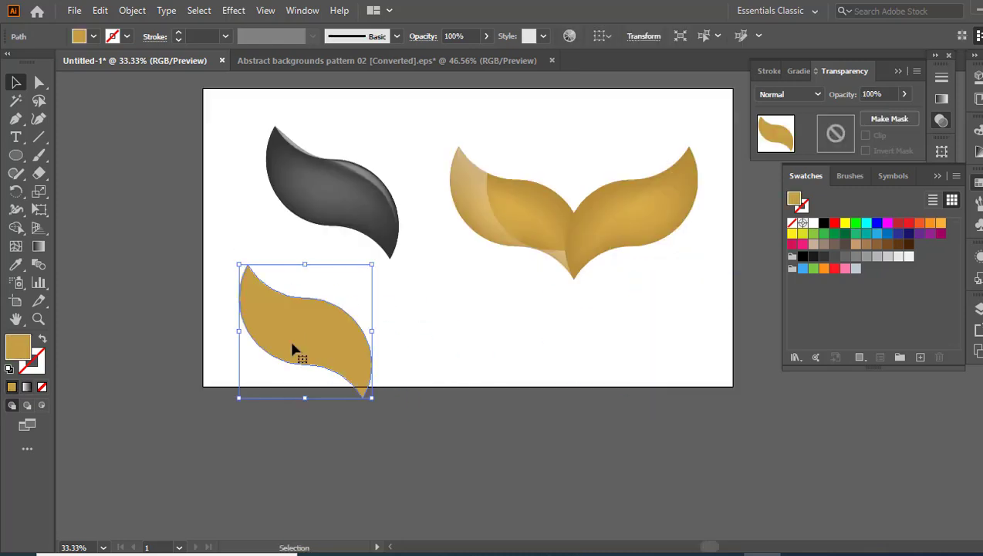
Reflect a copy of the flat gold shape across the vertical axis and place it overlapping the original's lower tip as a mirrored pair.
{"action": "right_click", "coordinate": [291, 338]}
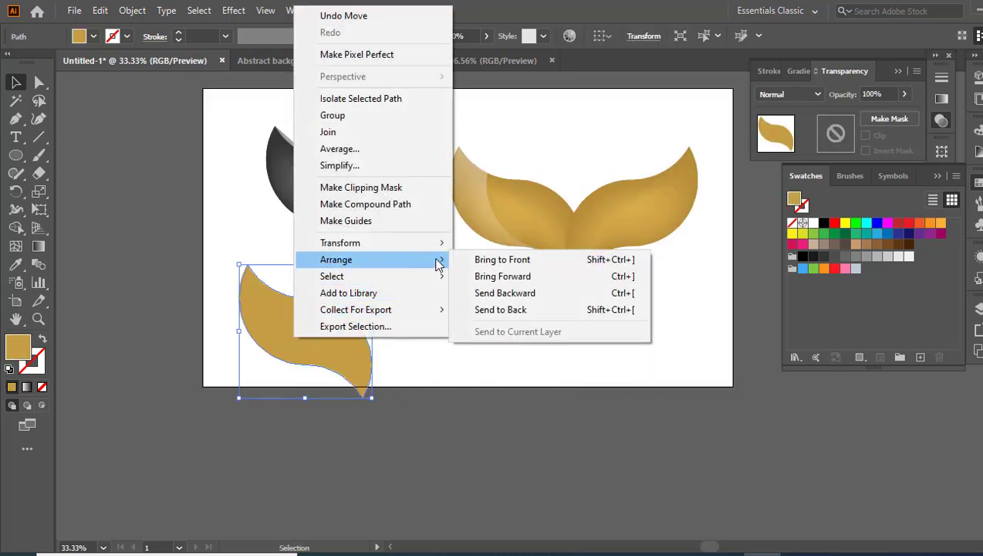
{"action": "mouse_move", "coordinate": [441, 246]}
{"action": "left_click", "coordinate": [501, 301]}
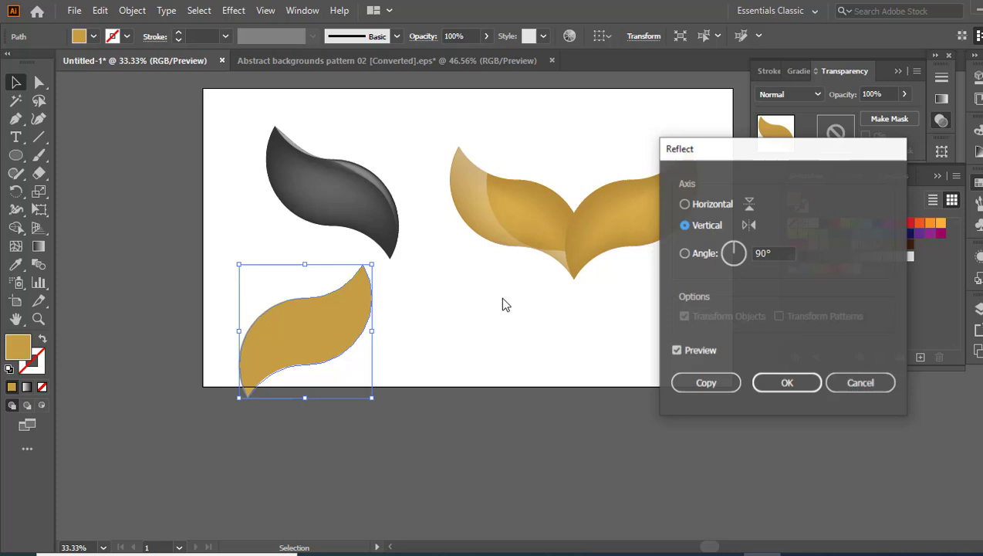
{"action": "left_click", "coordinate": [704, 383]}
{"action": "left_click_drag", "start_coordinate": [300, 340], "coordinate": [413, 339]}
Unite the two overlapping flat gold shapes into a single wing shape with Pathfinder.
{"action": "left_click_drag", "start_coordinate": [404, 462], "coordinate": [251, 338]}
{"action": "left_click", "coordinate": [937, 176]}
{"action": "left_click", "coordinate": [941, 193]}
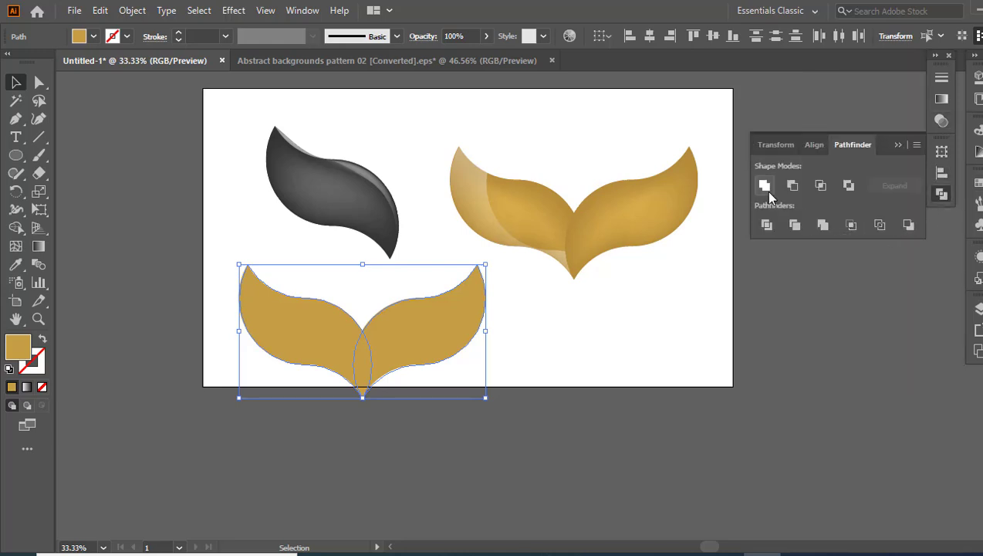
{"action": "left_click", "coordinate": [764, 185]}
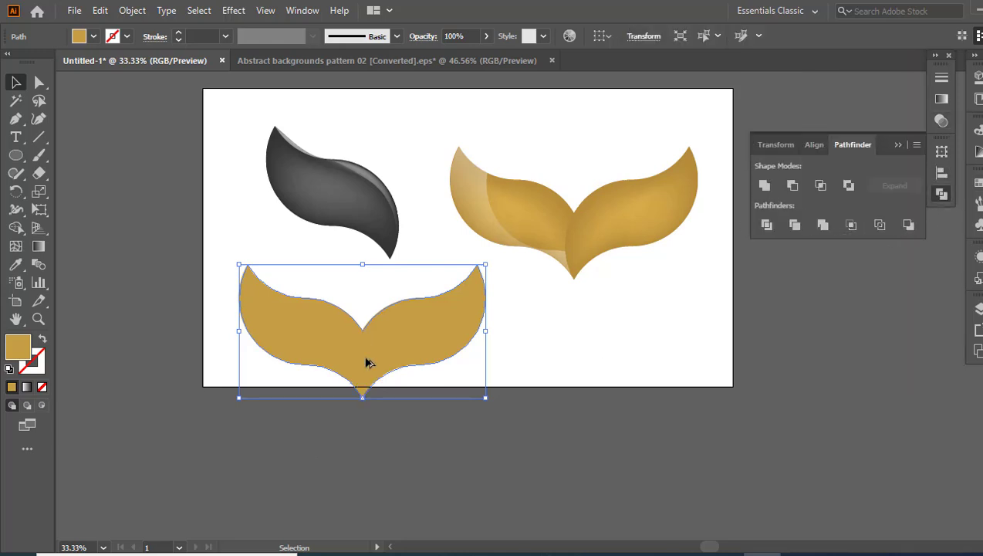
Duplicate the united wing shape off to its right and place another copy slightly above the original.
{"action": "mouse_move", "coordinate": [368, 363]}
{"action": "left_mouse_down"}
{"action": "mouse_move", "coordinate": [368, 353]}
{"action": "mouse_move", "coordinate": [646, 392]}
{"action": "mouse_move", "coordinate": [491, 378]}
{"action": "mouse_move", "coordinate": [369, 349]}
{"action": "left_mouse_up"}
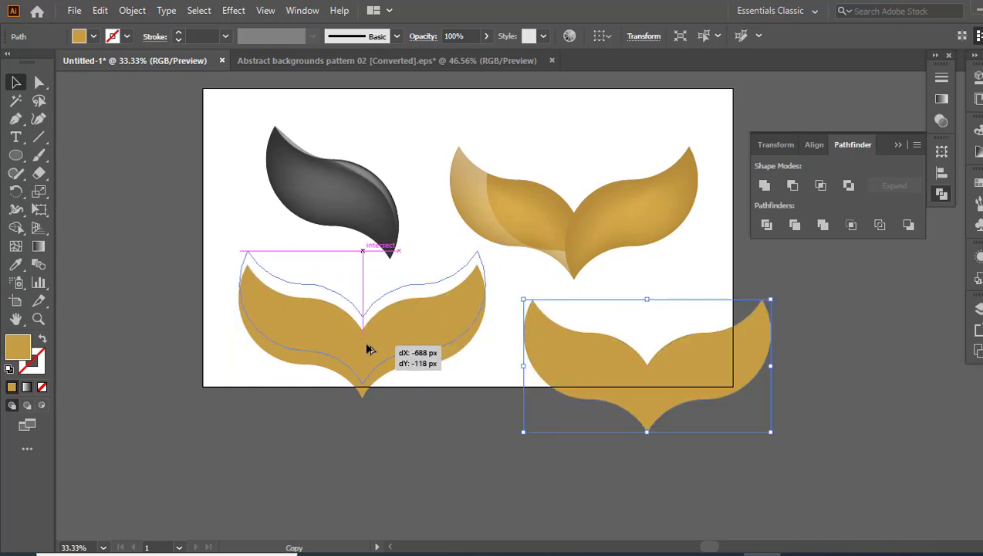
{"action": "left_click_drag", "start_coordinate": [368, 349], "coordinate": [368, 349]}
Try trimming the stacked wing shapes with Shape Builder to a lower edge strip and aligning it over the shaded gold pair's lower edge.
{"action": "left_click_drag", "start_coordinate": [401, 450], "coordinate": [325, 344]}
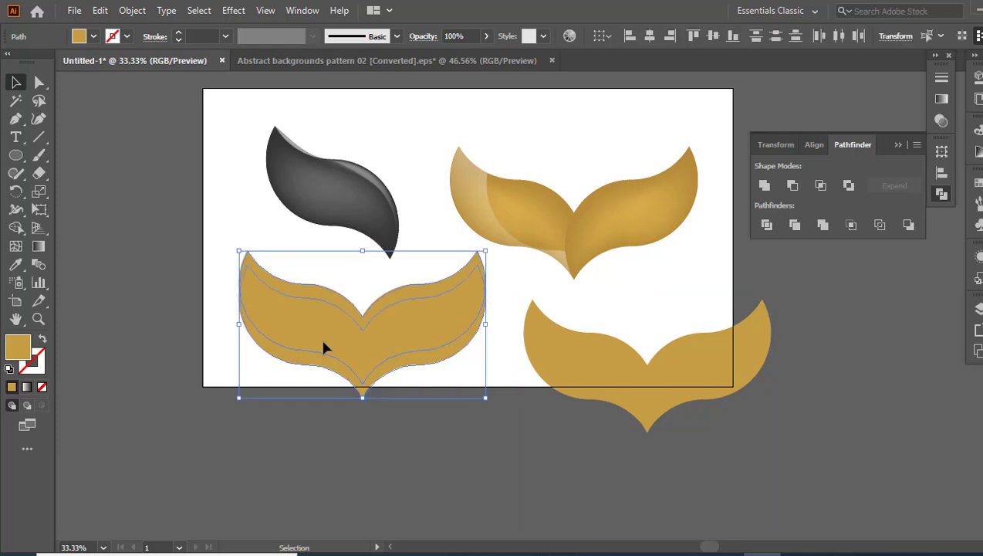
{"action": "left_click", "coordinate": [16, 227]}
{"action": "mouse_move", "coordinate": [276, 267]}
{"action": "left_mouse_down"}
{"action": "mouse_move", "coordinate": [331, 305]}
{"action": "mouse_move", "coordinate": [351, 333]}
{"action": "left_mouse_up"}
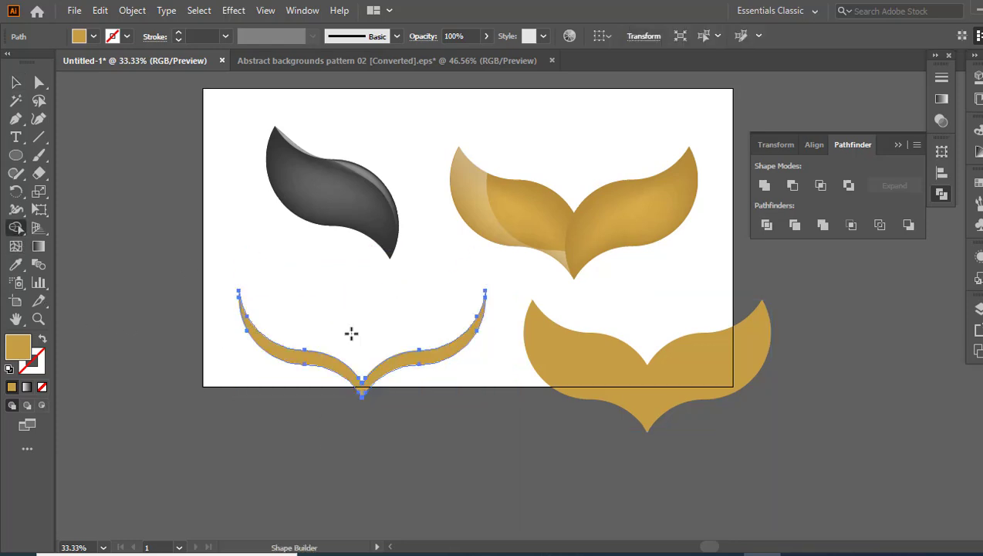
{"action": "key", "text": "v"}
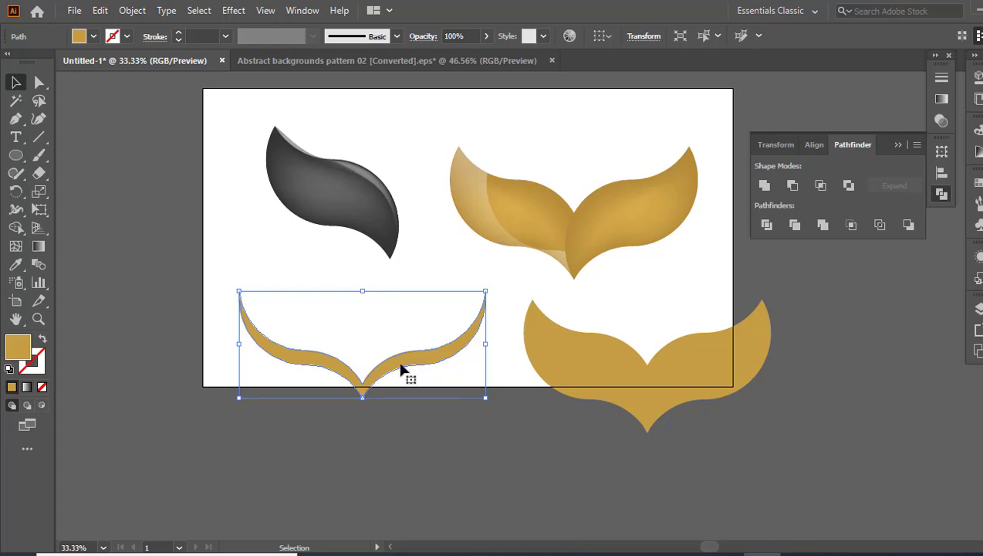
{"action": "left_click_drag", "start_coordinate": [400, 369], "coordinate": [609, 250]}
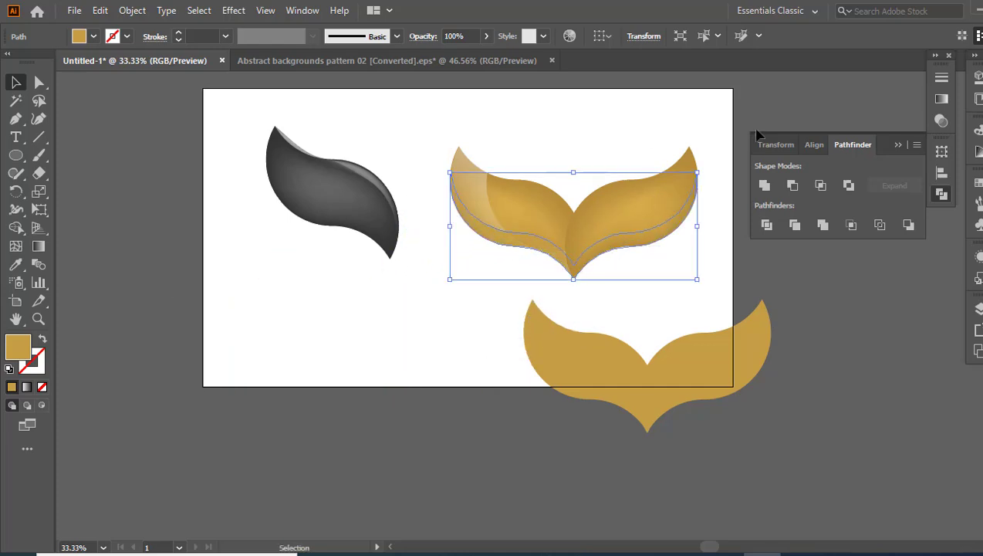
Fill the lower edge strip with a white-to-black linear gradient and bring it to the front.
{"action": "left_click", "coordinate": [941, 98]}
{"action": "left_click", "coordinate": [808, 184]}
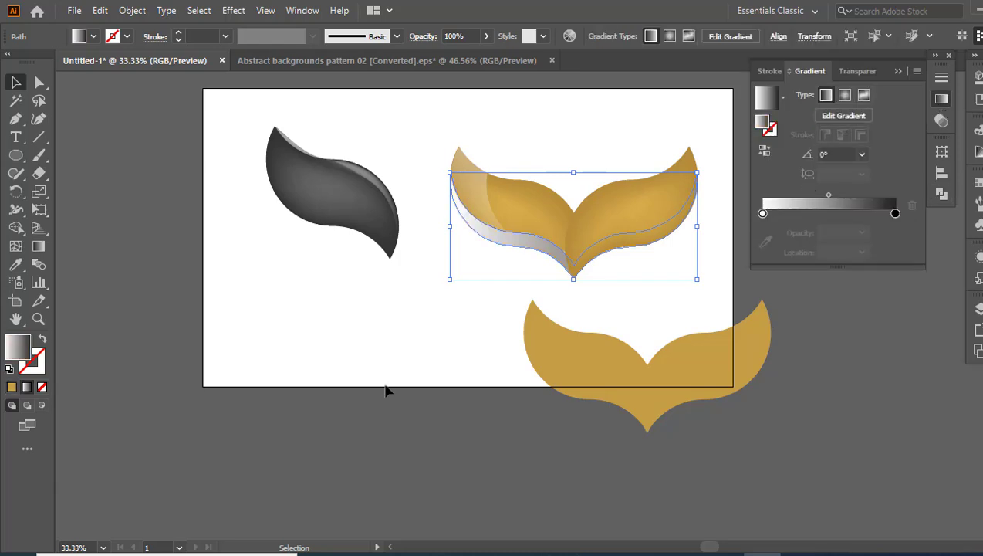
{"action": "right_click", "coordinate": [534, 248]}
{"action": "mouse_move", "coordinate": [669, 474]}
{"action": "left_click", "coordinate": [742, 475]}
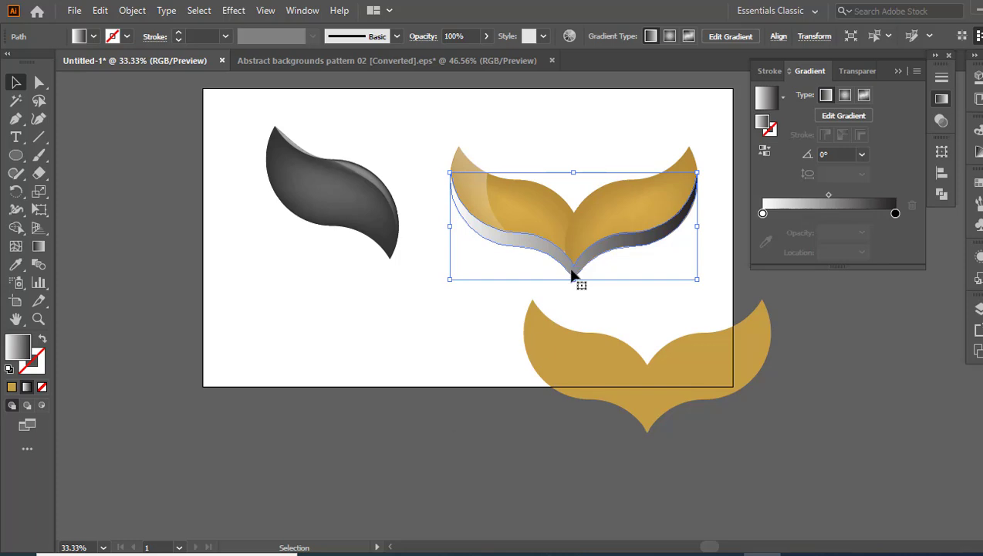
Undo the strip's gradient, placement and trimming, back to the two stacked flat wing shapes.
{"action": "key", "text": "a"}
{"action": "left_click_drag", "start_coordinate": [574, 270], "coordinate": [364, 384]}
{"action": "key", "text": "ctrl+z"}
{"action": "left_click", "coordinate": [367, 463]}
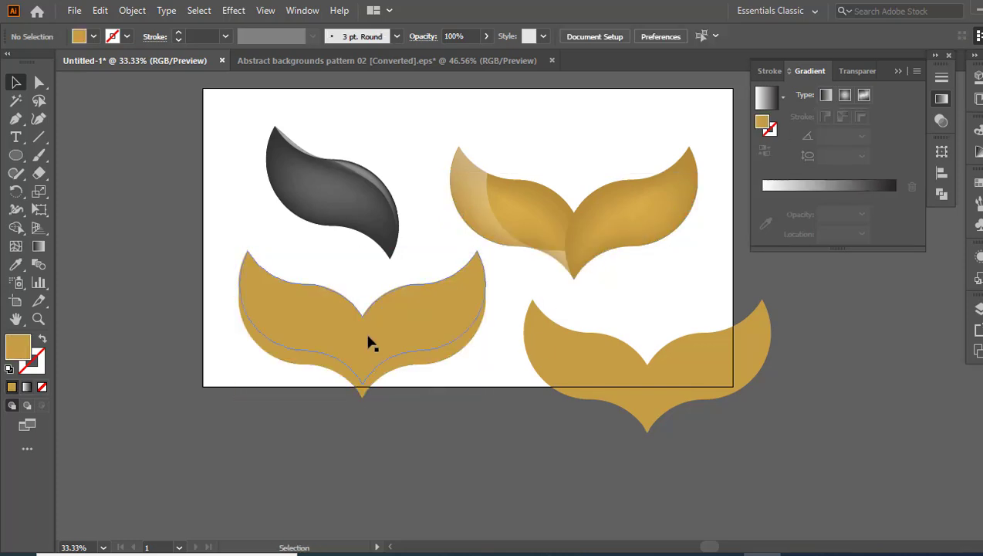
Shift the upper wing copy slightly lower and trim both shapes with Shape Builder, keeping only a thinner strip along the lower edge.
{"action": "left_click_drag", "start_coordinate": [369, 345], "coordinate": [368, 349]}
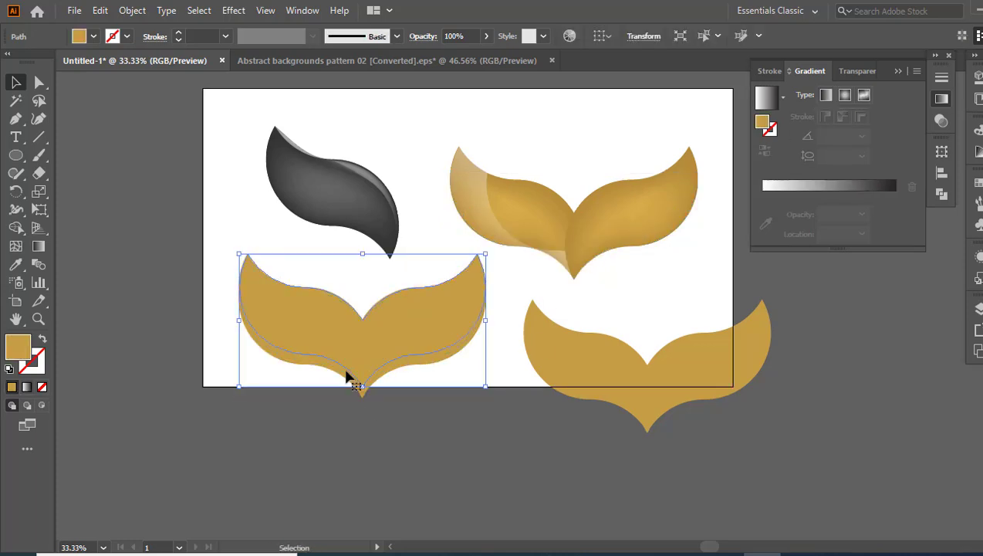
{"action": "left_click_drag", "start_coordinate": [218, 322], "coordinate": [308, 401]}
{"action": "key", "text": "shift+m"}
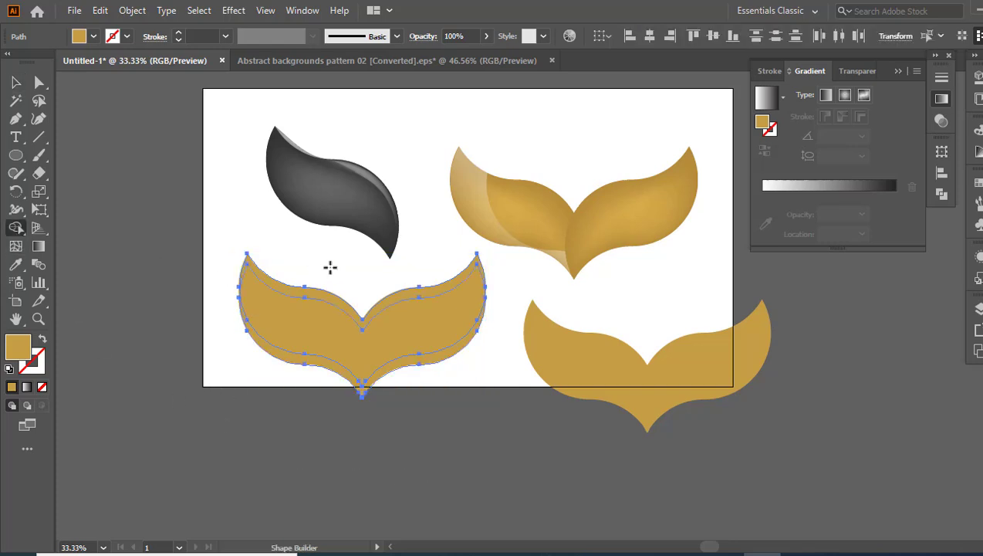
{"action": "mouse_move", "coordinate": [329, 265]}
{"action": "left_mouse_down"}
{"action": "mouse_move", "coordinate": [373, 353]}
{"action": "mouse_move", "coordinate": [537, 310]}
{"action": "mouse_move", "coordinate": [616, 246]}
{"action": "left_mouse_up"}
Place the thin strip along the shaded gold pair's lower edge, filled with a white-to-black linear gradient and brought to the front.
{"action": "key", "text": "v"}
{"action": "left_click", "coordinate": [816, 186]}
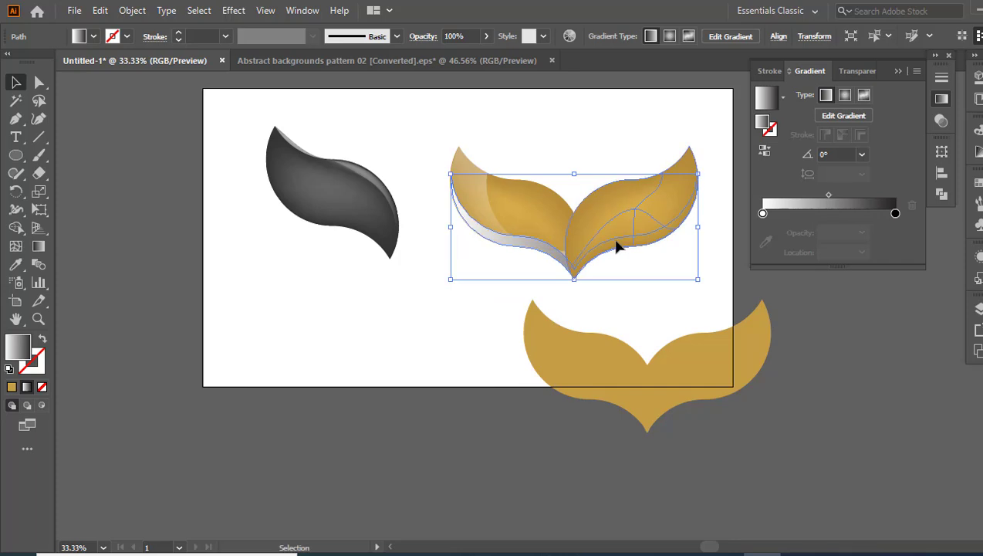
{"action": "right_click", "coordinate": [617, 247]}
{"action": "mouse_move", "coordinate": [739, 474]}
{"action": "left_click", "coordinate": [802, 472]}
{"action": "left_click", "coordinate": [436, 461]}
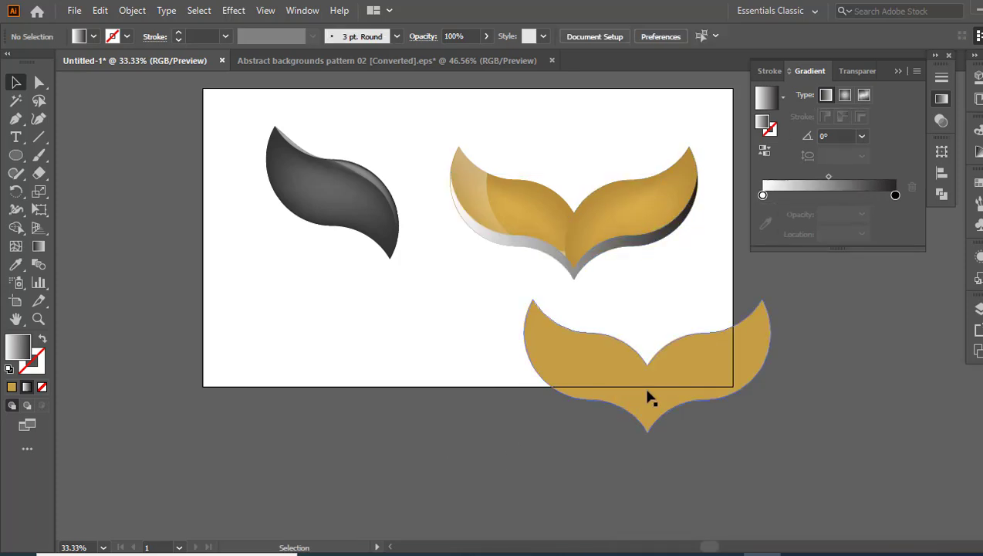
Stack the spare flat wing shape with a slightly offset copy and trim both with Shape Builder, keeping only the upper edge strip.
{"action": "left_click_drag", "start_coordinate": [649, 395], "coordinate": [376, 411]}
{"action": "left_click_drag", "start_coordinate": [309, 300], "coordinate": [115, 424]}
{"action": "left_click", "coordinate": [15, 227]}
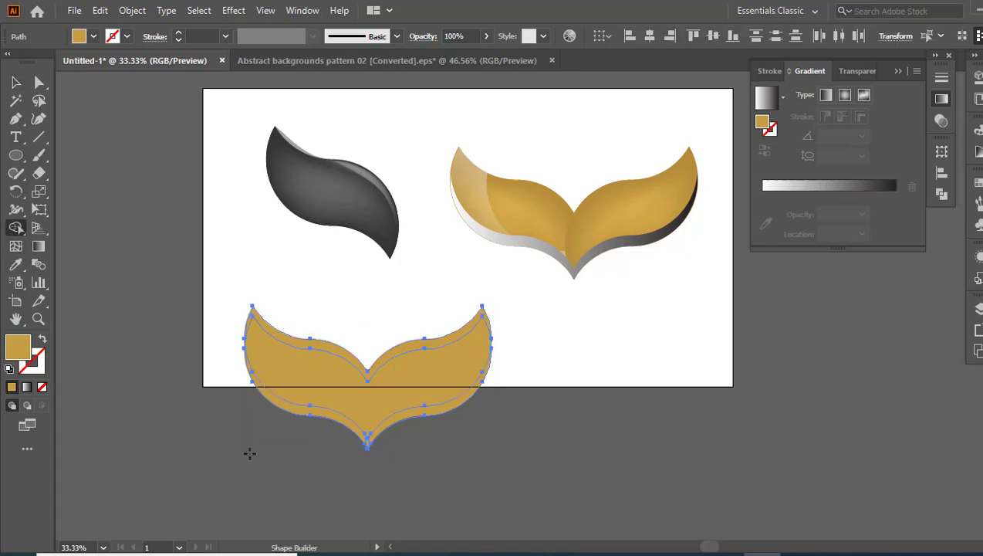
{"action": "mouse_move", "coordinate": [403, 445]}
{"action": "left_mouse_down"}
{"action": "mouse_move", "coordinate": [386, 398]}
{"action": "mouse_move", "coordinate": [589, 233]}
{"action": "mouse_move", "coordinate": [596, 199]}
{"action": "left_mouse_up"}
Bring the strip to the front along the gold pair's upper edge, fill it with the white-to-black linear gradient, and deselect it.
{"action": "key", "text": "v"}
{"action": "right_click", "coordinate": [596, 199]}
{"action": "mouse_move", "coordinate": [726, 456]}
{"action": "left_click", "coordinate": [771, 454]}
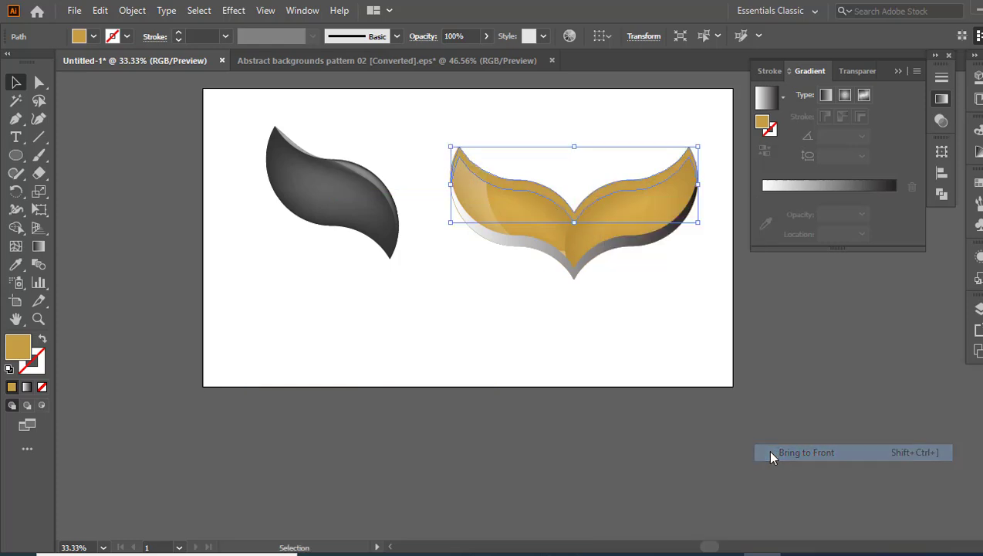
{"action": "left_click", "coordinate": [771, 185]}
{"action": "key", "text": "z"}
{"action": "left_click", "coordinate": [619, 262]}
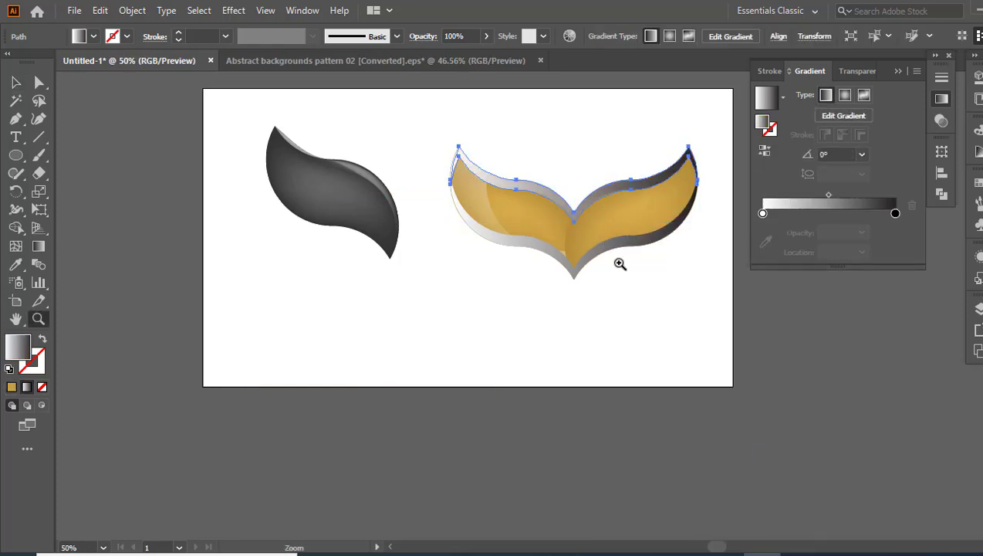
{"action": "left_click", "coordinate": [619, 263]}
{"action": "key", "text": "v"}
{"action": "left_click", "coordinate": [522, 423]}
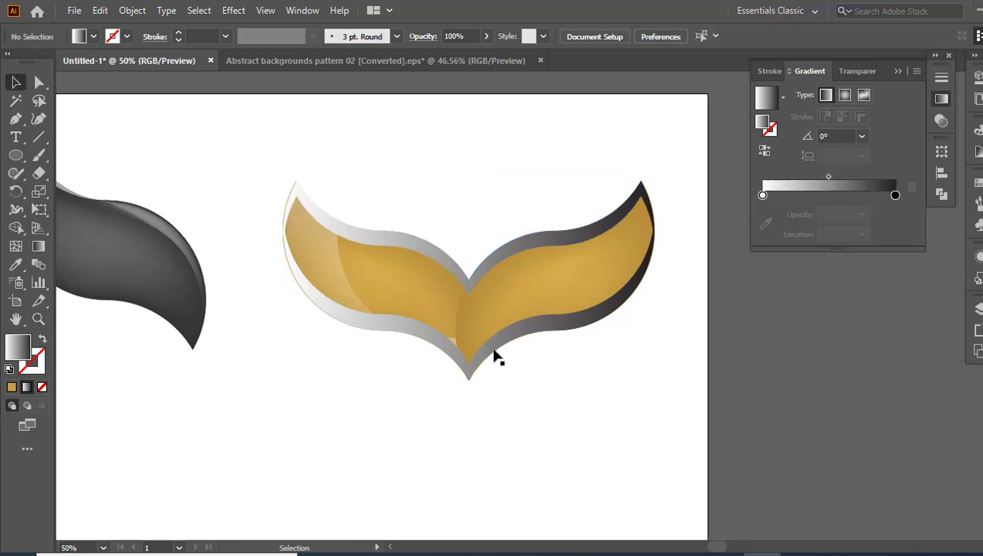
Change the black end stop of the lower strip's gradient to RGB 144, 89, 29.
{"action": "left_click", "coordinate": [494, 351]}
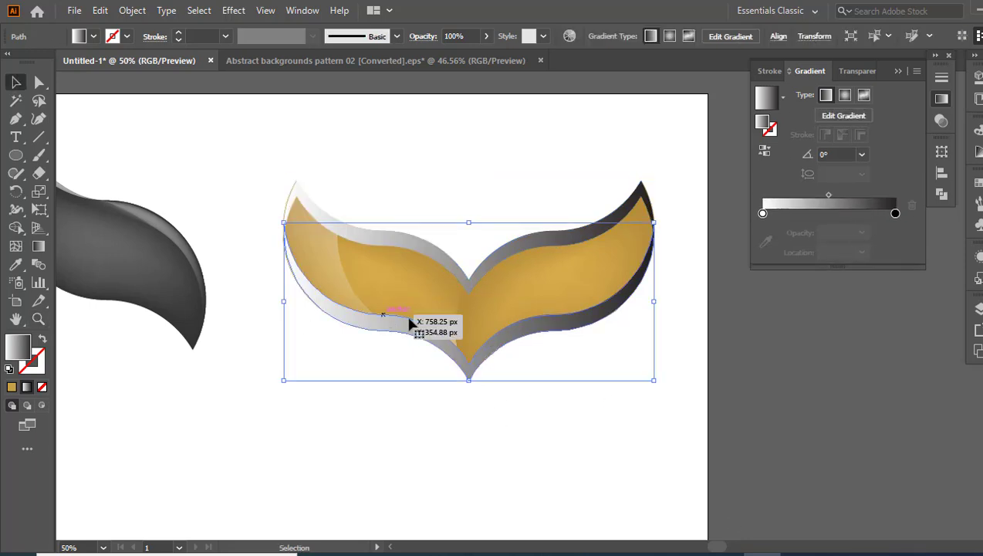
{"action": "left_click", "coordinate": [895, 213]}
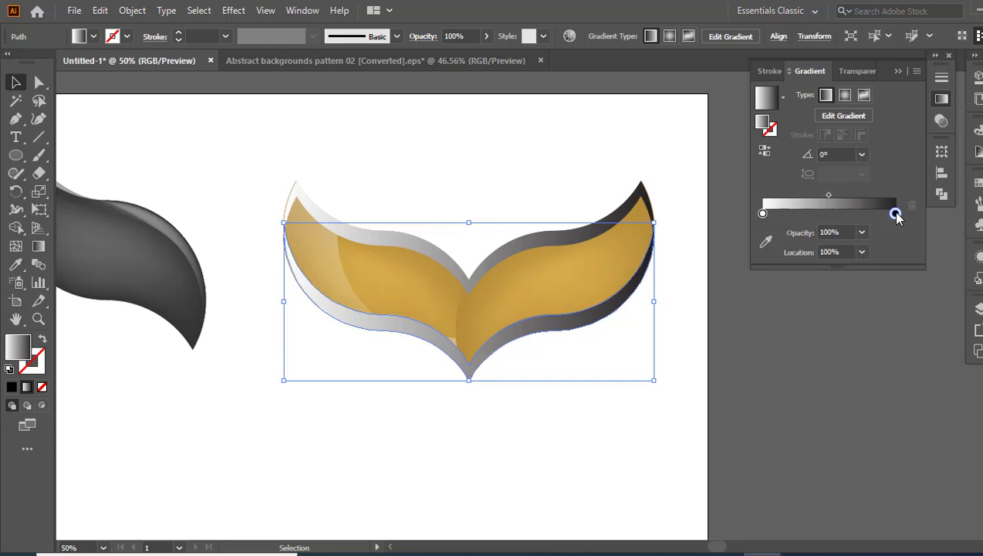
{"action": "double_click", "coordinate": [895, 213]}
{"action": "left_click", "coordinate": [893, 230]}
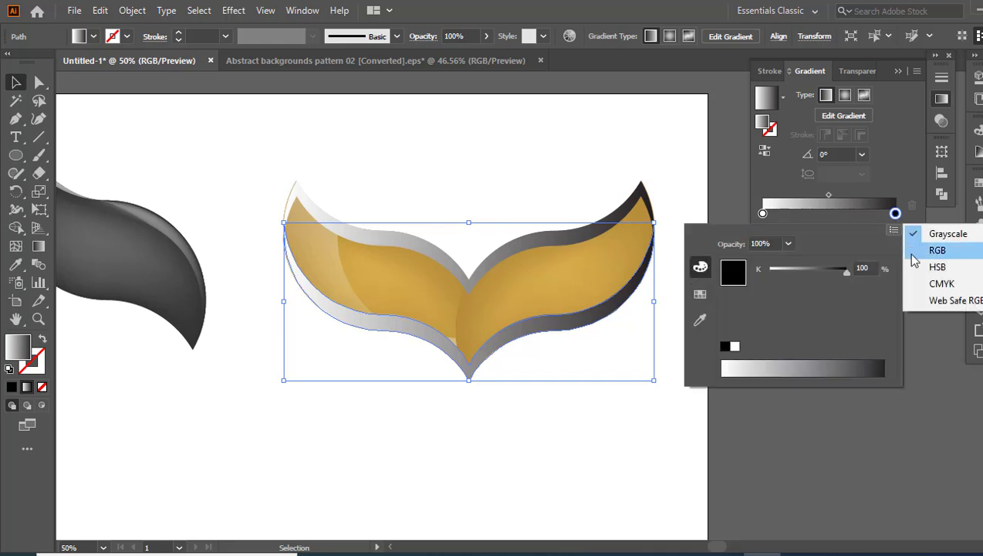
{"action": "left_click", "coordinate": [912, 253]}
{"action": "left_click", "coordinate": [871, 267]}
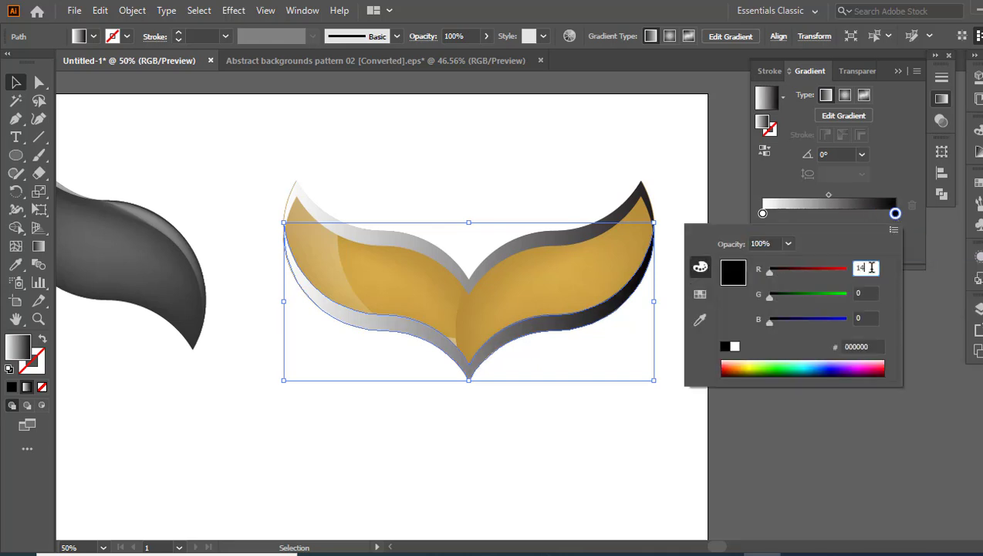
{"action": "type", "text": "144"}
{"action": "left_click", "coordinate": [877, 289]}
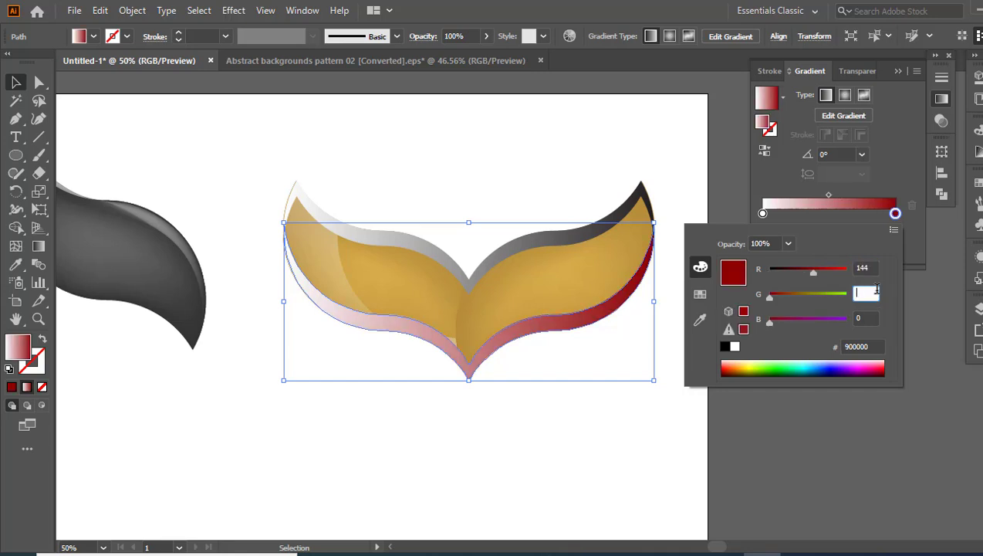
{"action": "type", "text": "89"}
{"action": "left_click", "coordinate": [867, 317]}
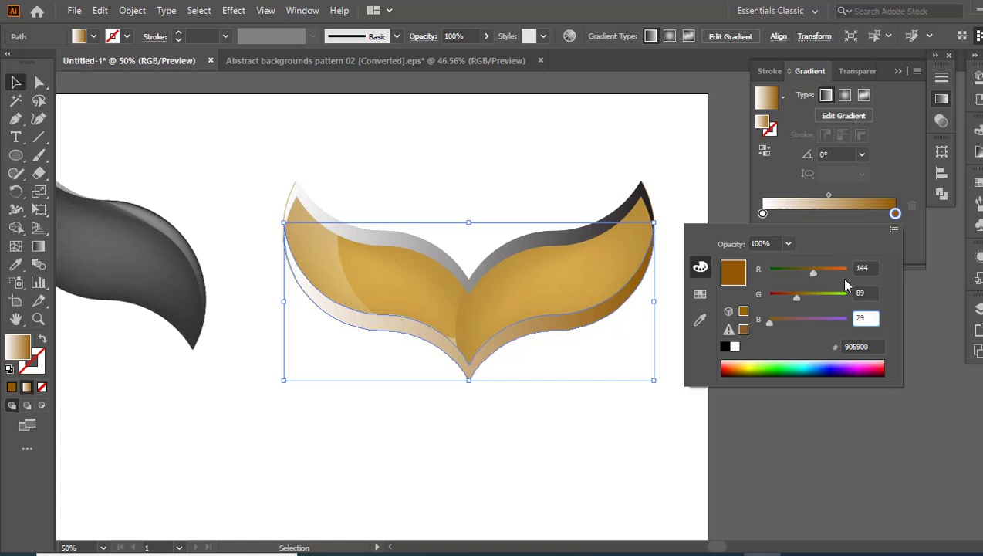
{"action": "key", "text": "Return"}
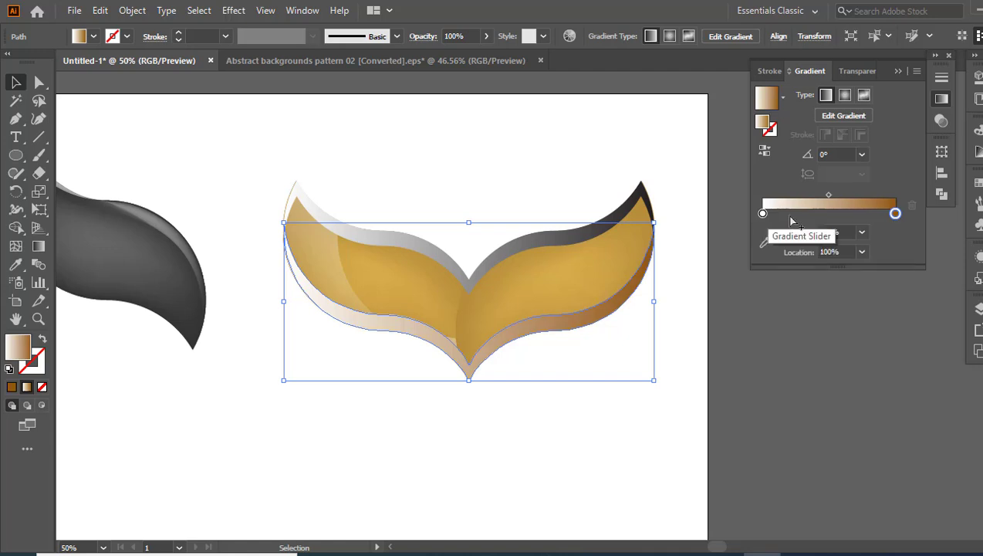
Add a stop at about 80% to the lower strip's gradient and colour it RGB 217, 161, 75.
{"action": "left_click", "coordinate": [870, 216]}
{"action": "double_click", "coordinate": [868, 213]}
{"action": "left_click", "coordinate": [867, 267]}
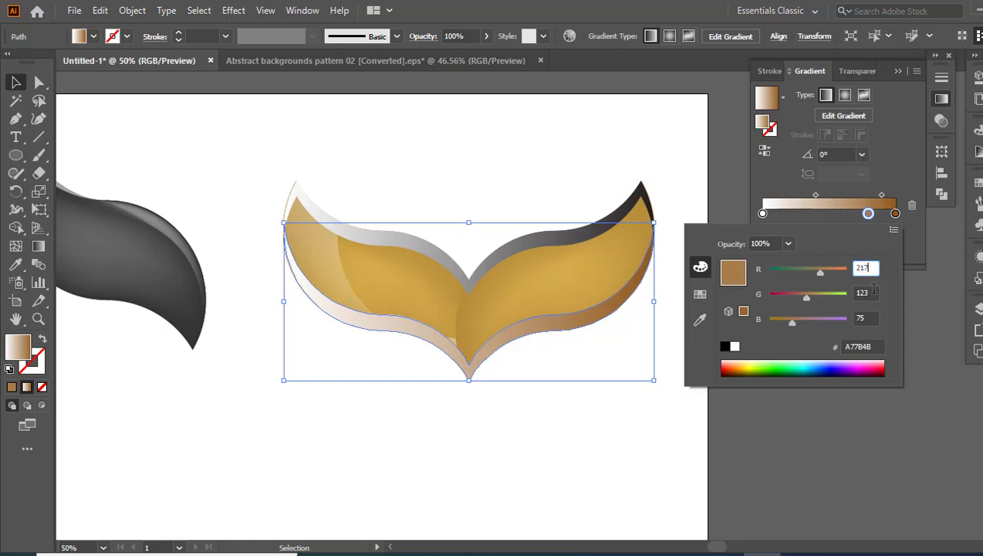
{"action": "left_click", "coordinate": [870, 292]}
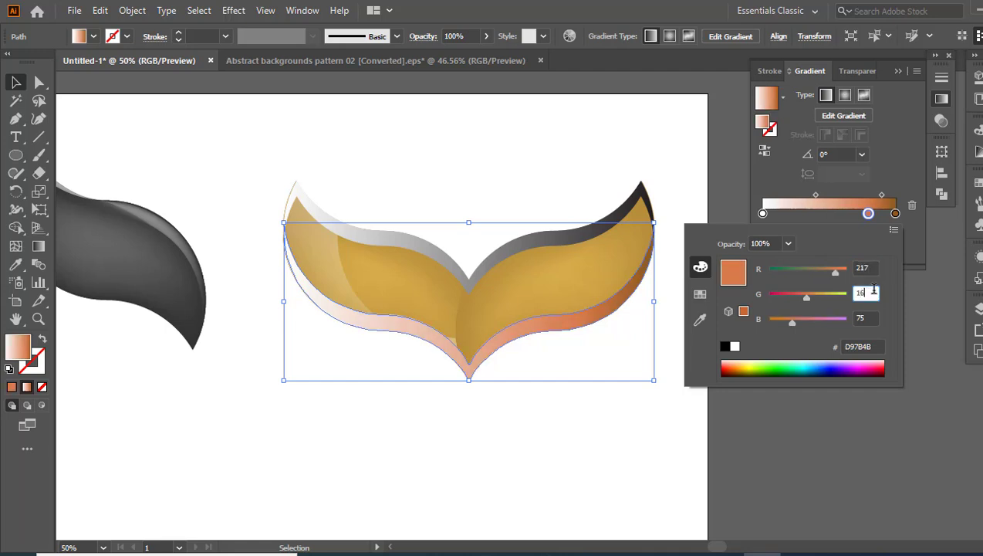
{"action": "type", "text": "161"}
{"action": "left_click", "coordinate": [872, 317]}
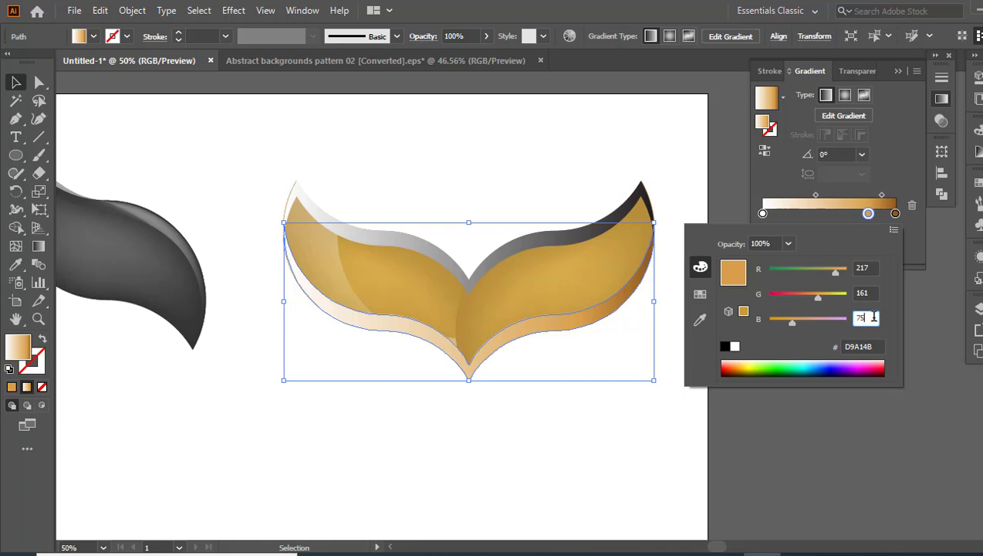
Add a stop at about 58% to the lower strip's gradient and colour it RGB 147, 92, 31.
{"action": "left_click", "coordinate": [841, 214]}
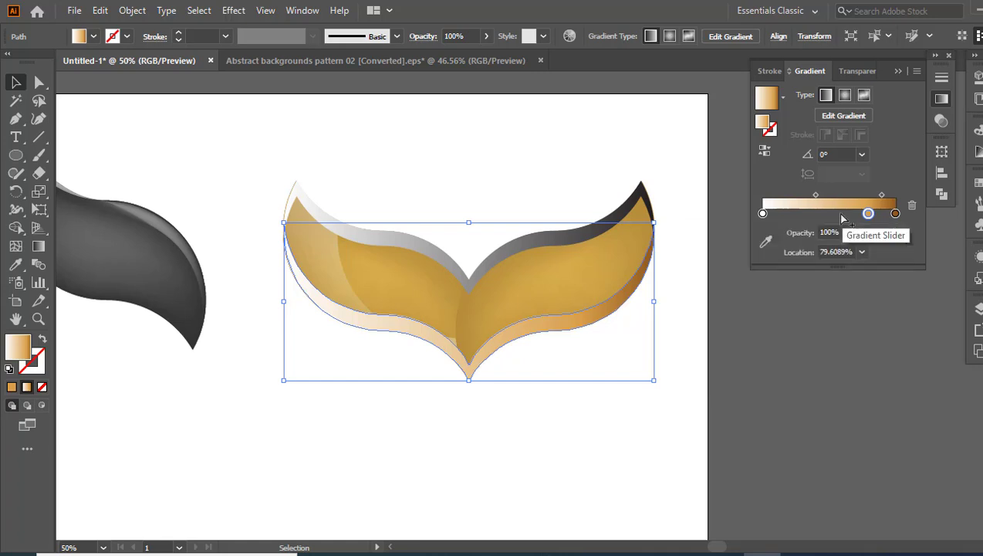
{"action": "double_click", "coordinate": [841, 213]}
{"action": "left_click", "coordinate": [870, 267]}
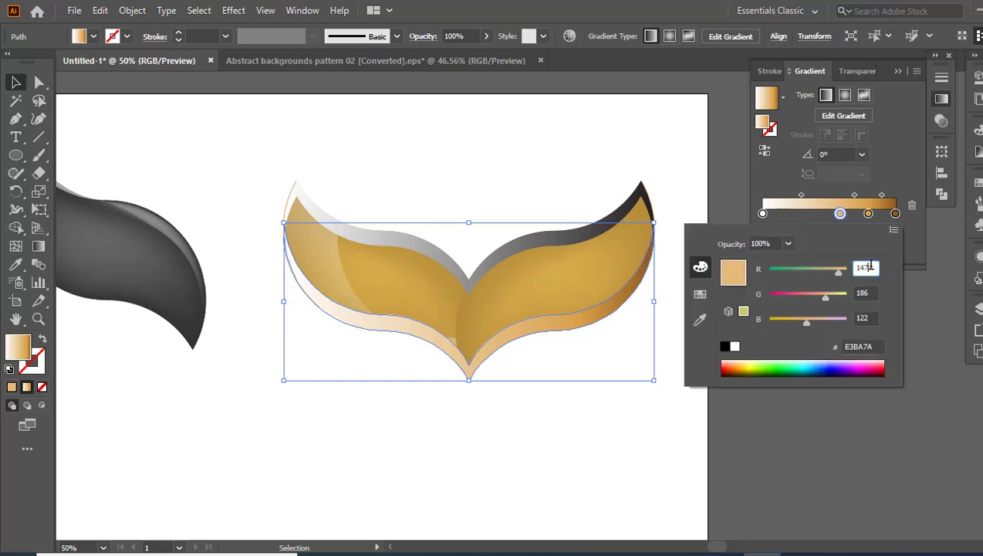
{"action": "type", "text": "147"}
{"action": "left_click", "coordinate": [876, 293]}
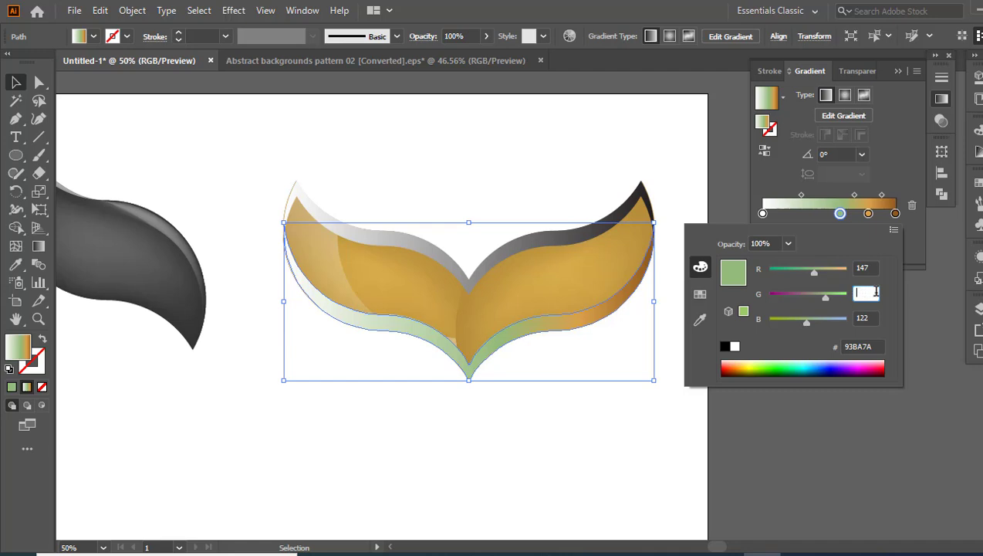
{"action": "key", "text": "Tab"}
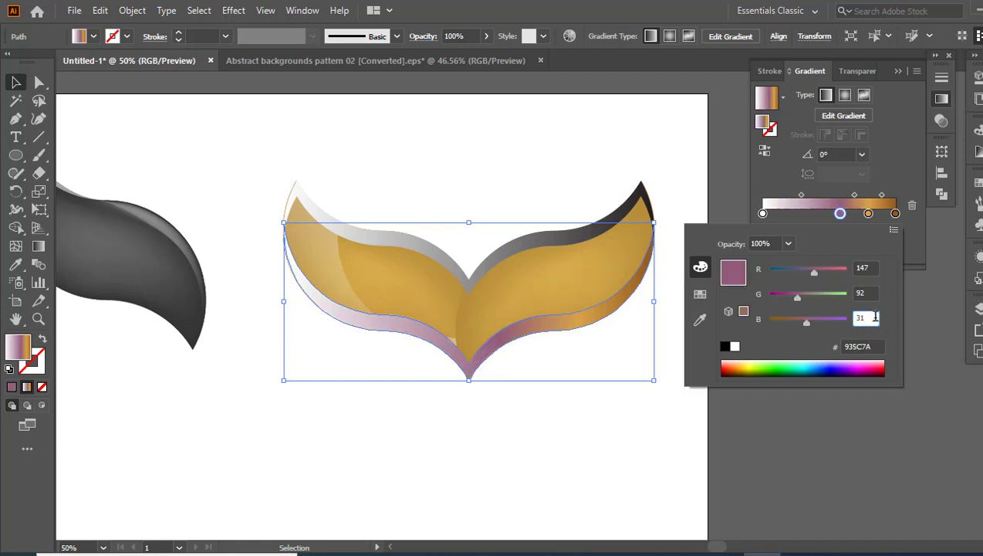
{"action": "left_click", "coordinate": [799, 213]}
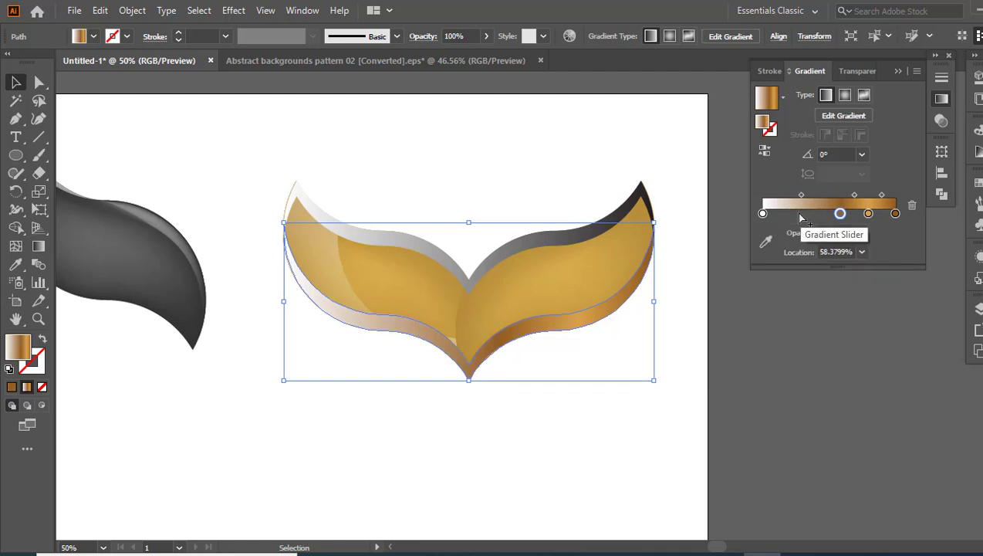
Add a stop about a quarter of the way along the lower strip's gradient and colour it RGB 255, 249, 177.
{"action": "double_click", "coordinate": [799, 213]}
{"action": "left_click", "coordinate": [875, 268]}
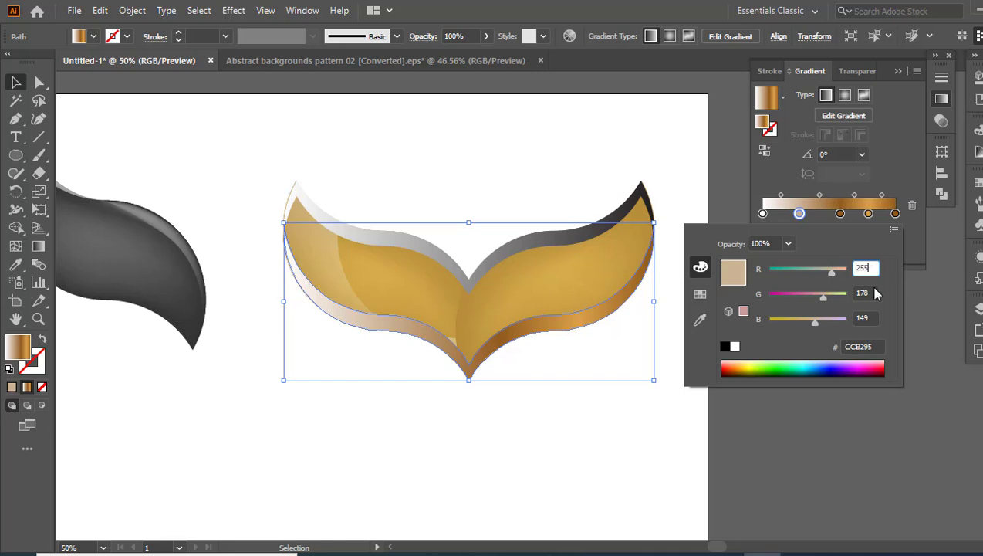
{"action": "left_click", "coordinate": [872, 293]}
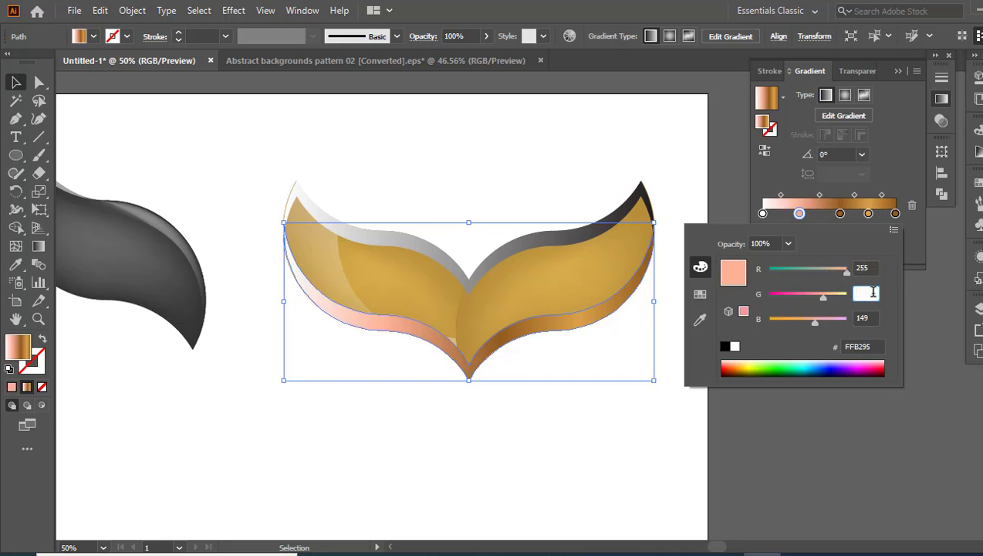
{"action": "left_click", "coordinate": [871, 319]}
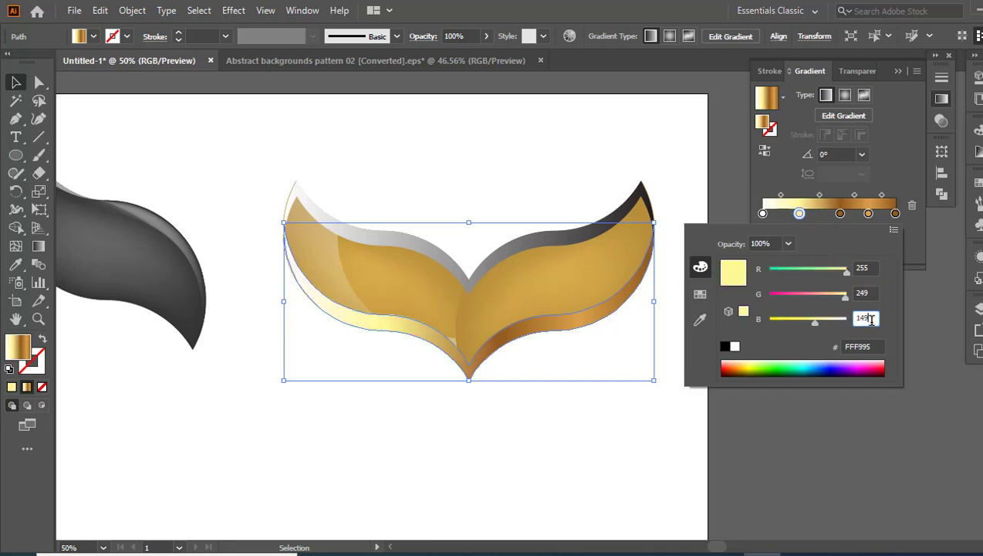
{"action": "type", "text": "177"}
Switch the gradient's white start stop to RGB mode and colour it RGB 171, 114, 21.
{"action": "left_click", "coordinate": [760, 213]}
{"action": "double_click", "coordinate": [760, 213]}
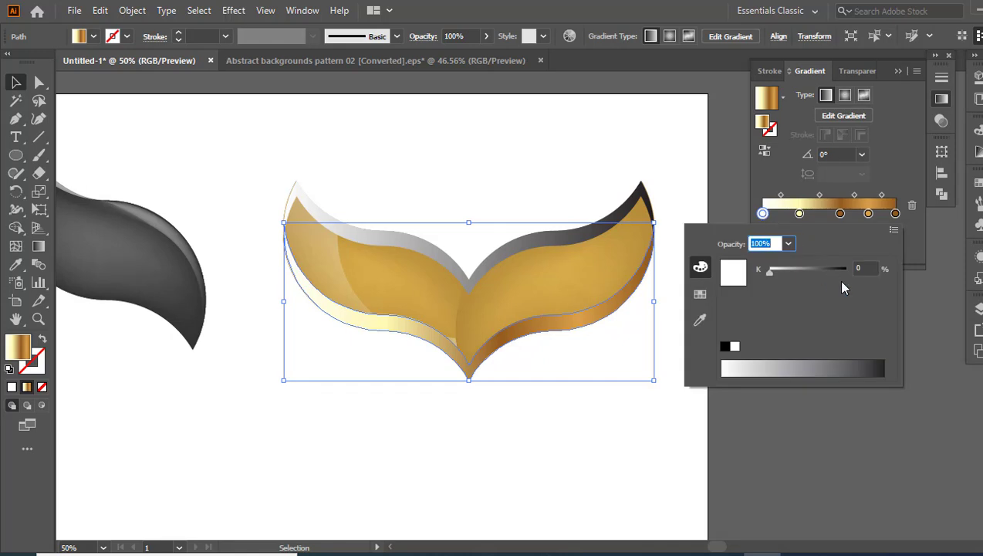
{"action": "left_click", "coordinate": [893, 231]}
{"action": "left_click", "coordinate": [921, 250]}
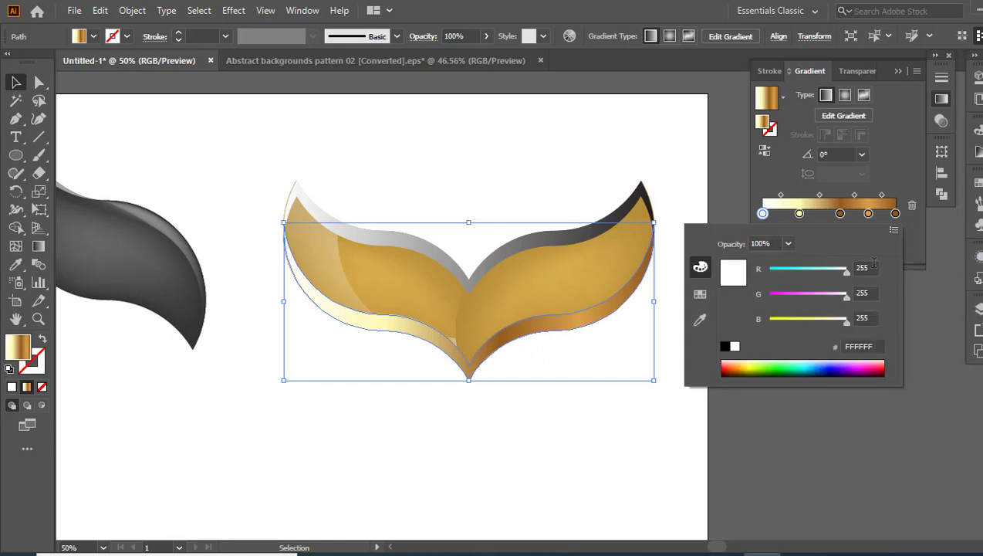
{"action": "left_click", "coordinate": [876, 266]}
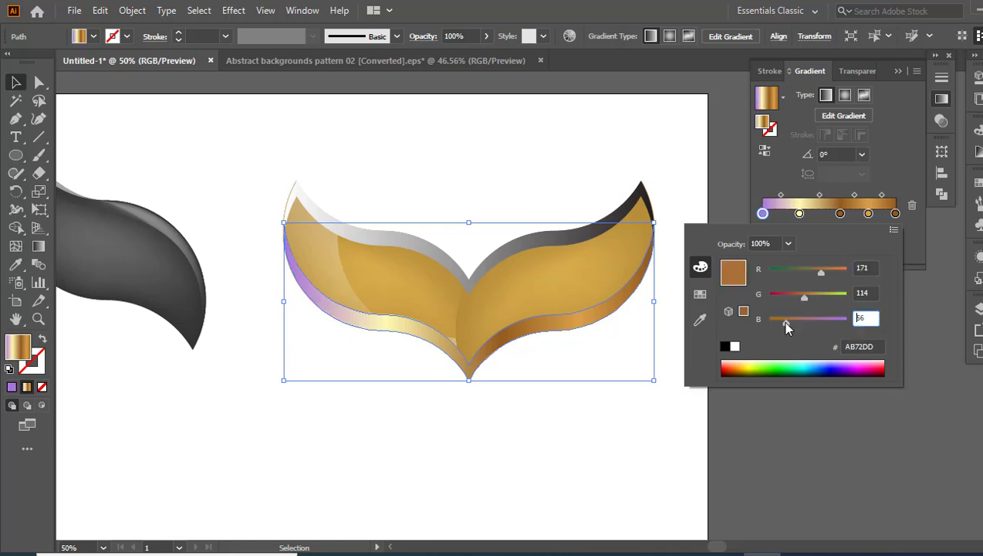
{"action": "left_click_drag", "start_coordinate": [786, 323], "coordinate": [776, 324]}
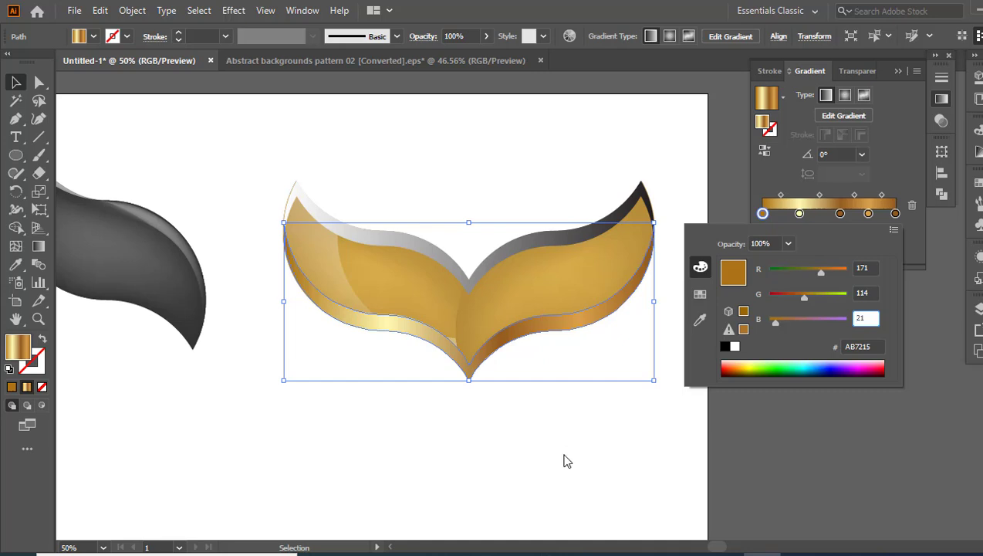
{"action": "left_click", "coordinate": [926, 431]}
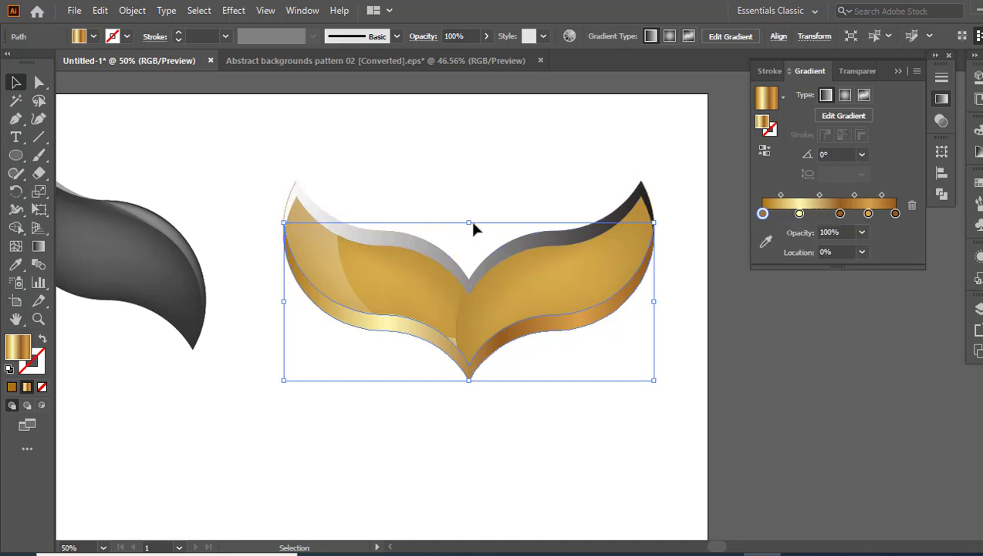
Shorten the lower gold strip slightly from its upper side, undo the excess height and width adjustments, and deselect it.
{"action": "left_click_drag", "start_coordinate": [470, 222], "coordinate": [471, 251]}
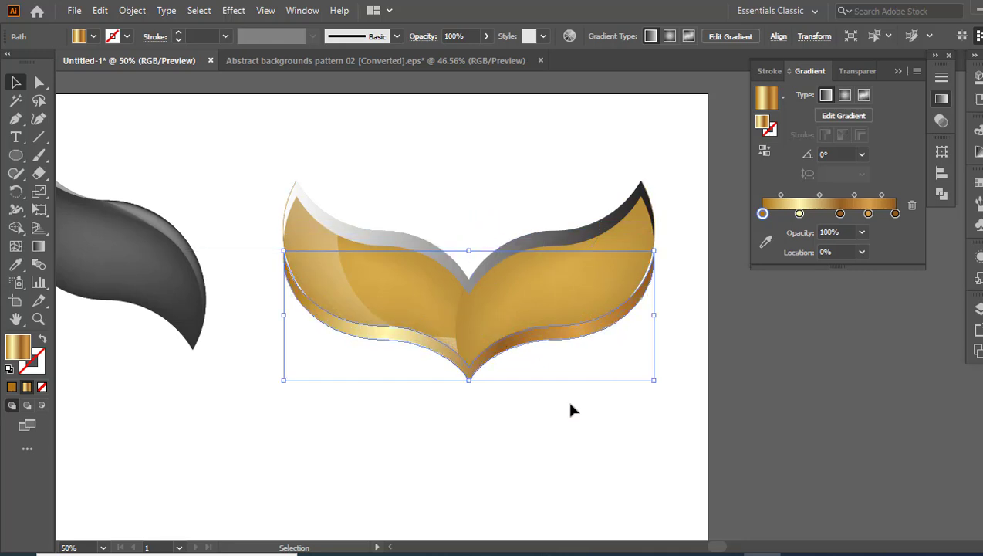
{"action": "left_click_drag", "start_coordinate": [653, 315], "coordinate": [649, 314]}
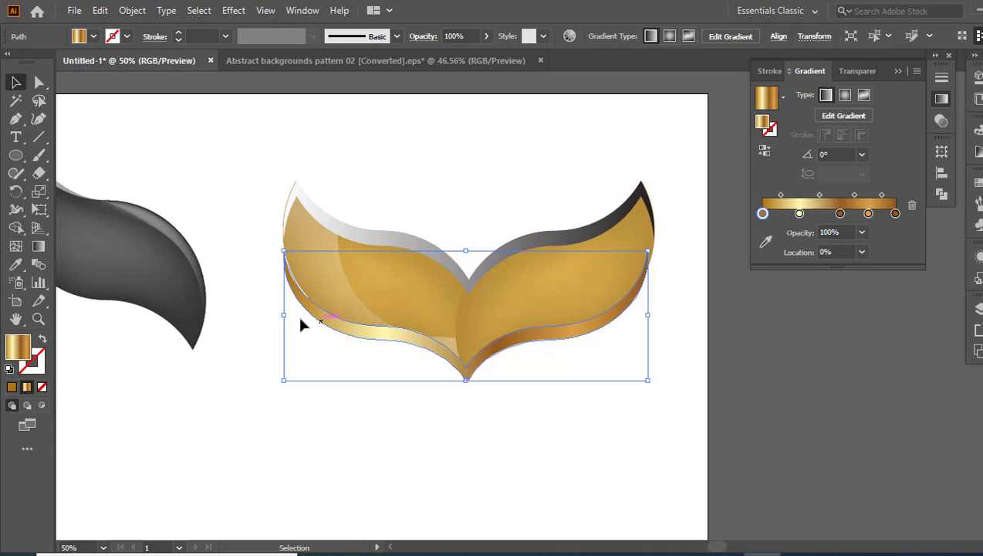
{"action": "left_click_drag", "start_coordinate": [281, 315], "coordinate": [284, 315]}
{"action": "left_click", "coordinate": [346, 461]}
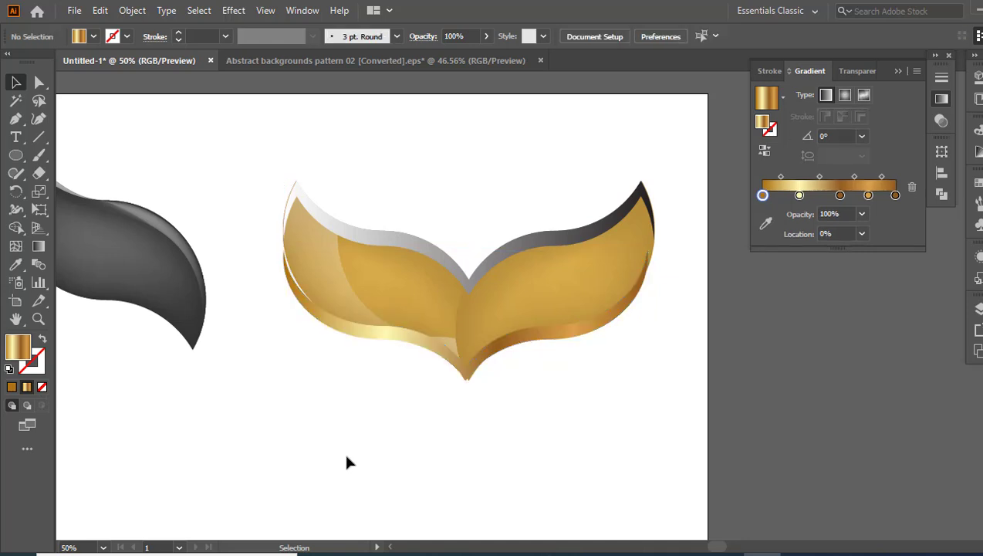
{"action": "key", "text": "ctrl+z"}
{"action": "key", "text": "ctrl+z"}
{"action": "key", "text": "ctrl+z"}
{"action": "left_click", "coordinate": [347, 461]}
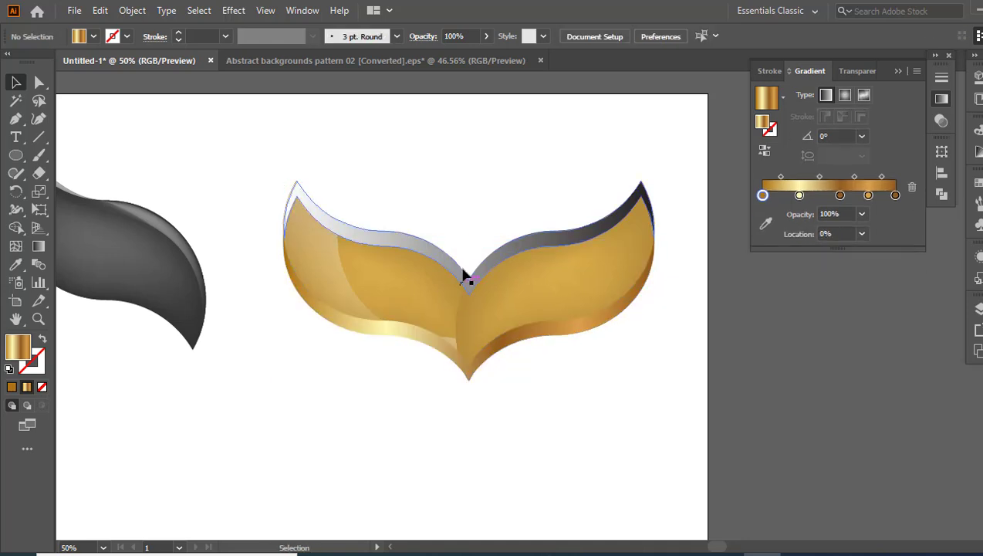
Copy the lower strip's metallic gold gradient onto the upper strip with the Eyedropper and deselect it.
{"action": "left_click", "coordinate": [493, 265]}
{"action": "key", "text": "i"}
{"action": "left_click", "coordinate": [512, 344]}
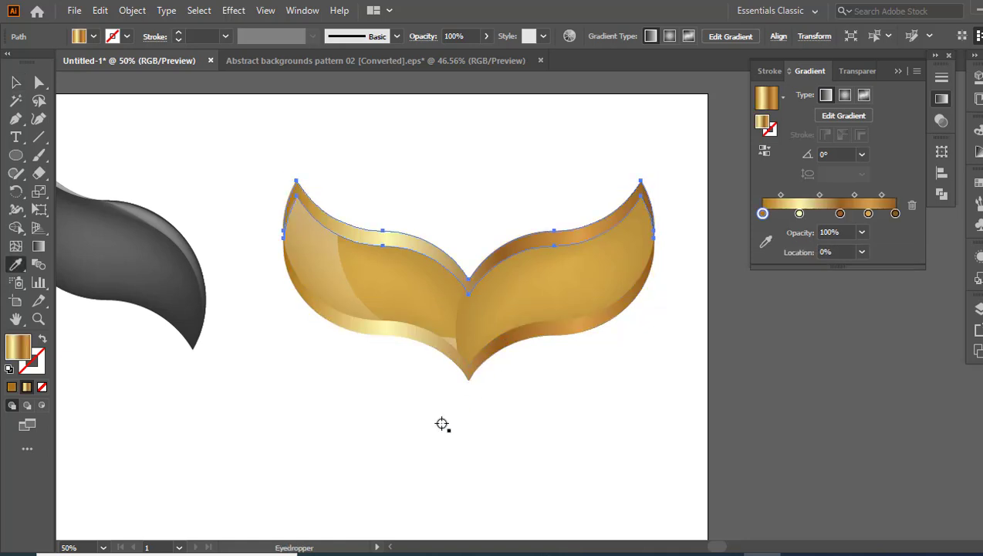
{"action": "key", "text": "v"}
{"action": "left_click", "coordinate": [441, 424]}
Select the whole gold wing pair with both edge strips and group the parts.
{"action": "key", "text": "z"}
{"action": "left_click", "coordinate": [503, 332], "text": "alt"}
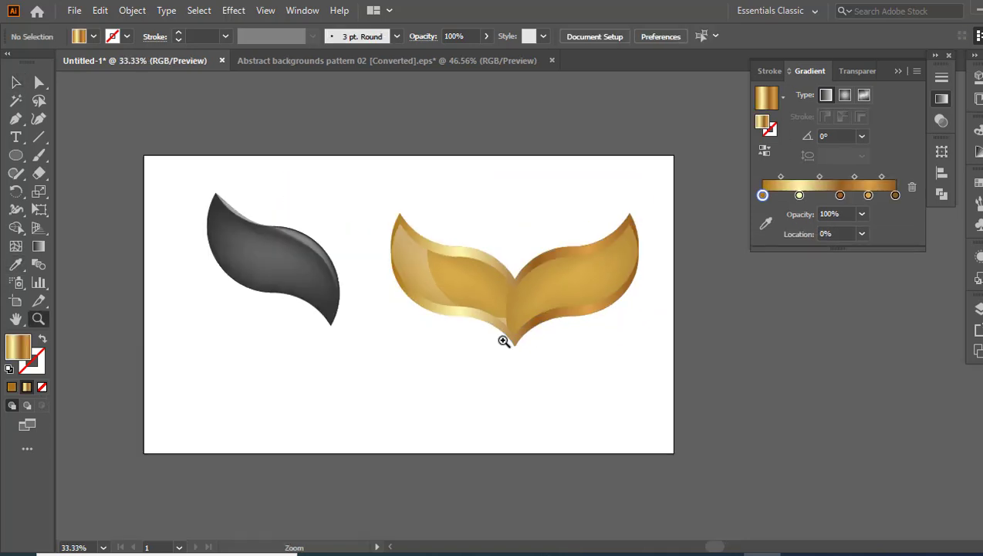
{"action": "key", "text": "alt"}
{"action": "key", "text": "v"}
{"action": "left_click", "coordinate": [594, 375]}
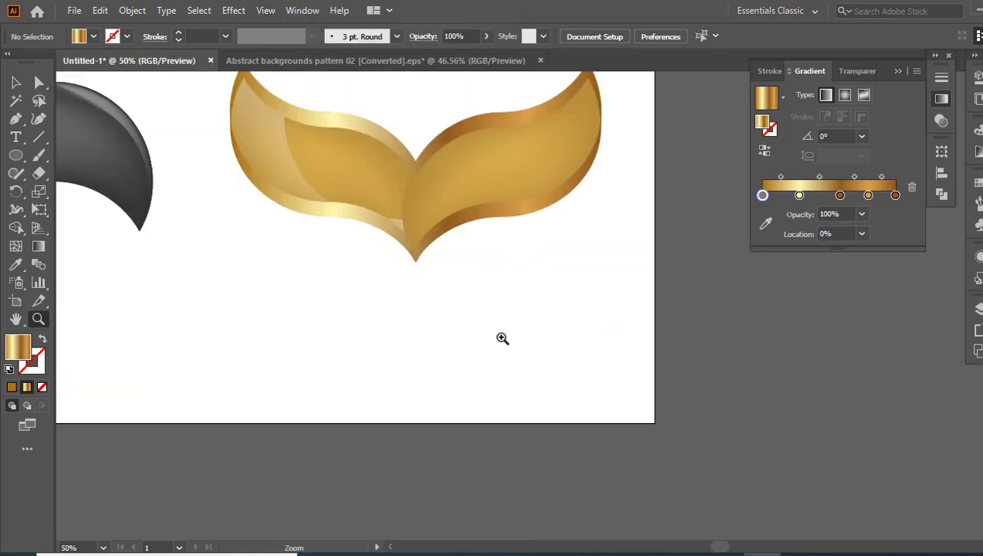
{"action": "left_click", "coordinate": [413, 267], "text": "alt"}
{"action": "key", "text": "v"}
{"action": "left_click", "coordinate": [572, 258]}
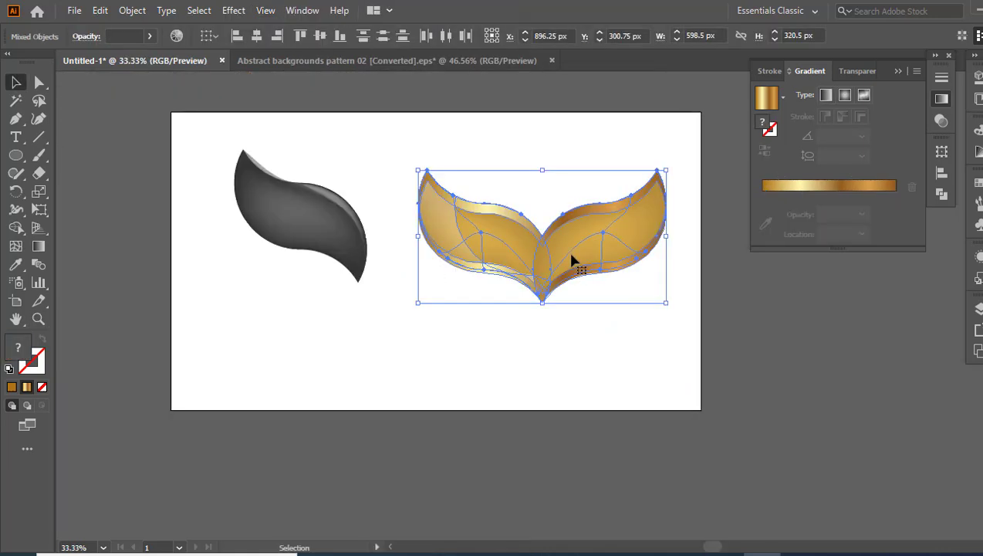
{"action": "right_click", "coordinate": [571, 240]}
{"action": "left_click", "coordinate": [650, 353]}
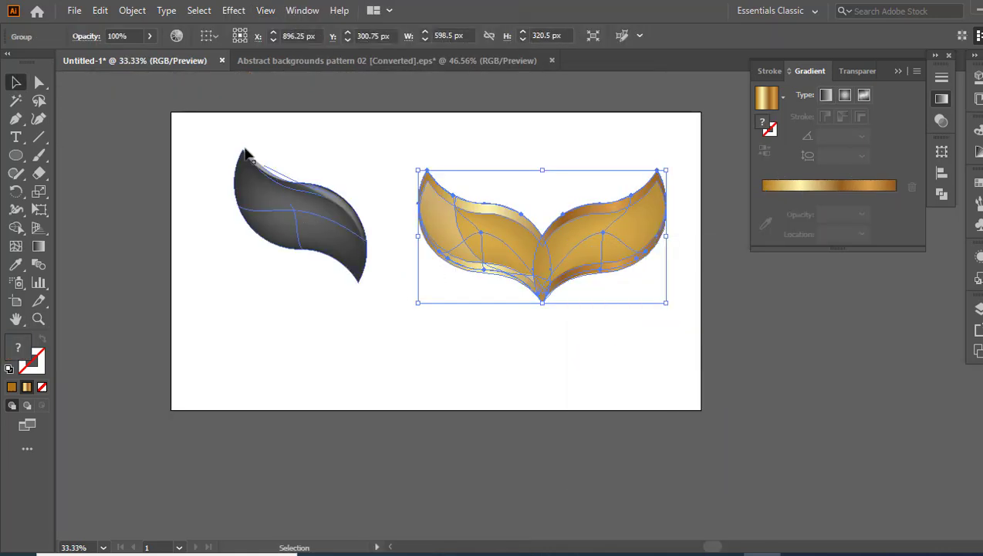
Group the parts of the dark wave shape and move it to the artboard's lower left, overlapping its edge.
{"action": "left_click", "coordinate": [320, 232]}
{"action": "right_click", "coordinate": [319, 225]}
{"action": "left_click_drag", "start_coordinate": [195, 133], "coordinate": [351, 283]}
{"action": "left_click_drag", "start_coordinate": [318, 218], "coordinate": [240, 324]}
Make a horizontally mirrored copy of the dark shape and place it beside the original so they meet in a V.
{"action": "right_click", "coordinate": [240, 325]}
{"action": "mouse_move", "coordinate": [414, 232]}
{"action": "left_click", "coordinate": [472, 284]}
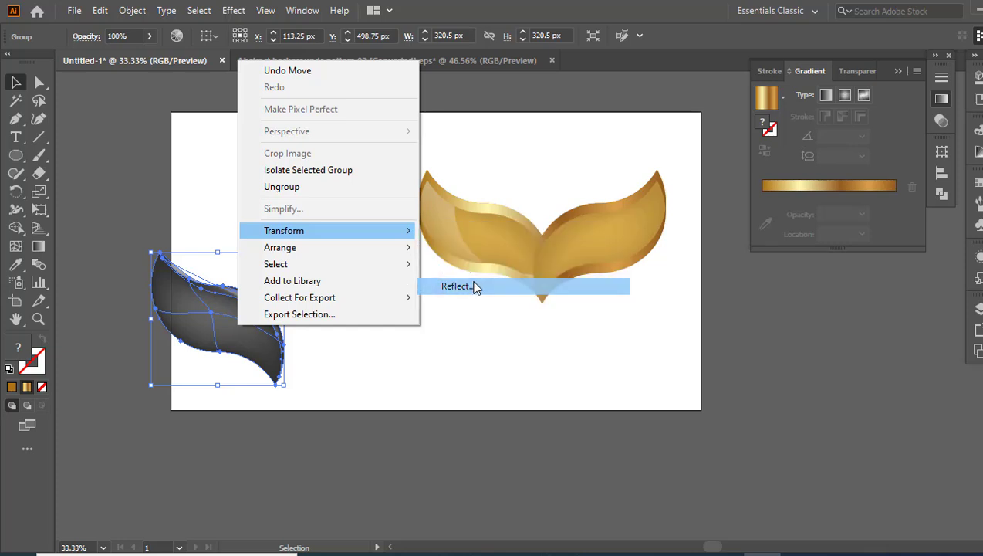
{"action": "left_click", "coordinate": [705, 383]}
{"action": "left_click_drag", "start_coordinate": [220, 325], "coordinate": [325, 331]}
Group the two mirrored dark shapes into one wing pair and deselect it.
{"action": "left_click", "coordinate": [191, 302], "text": "shift"}
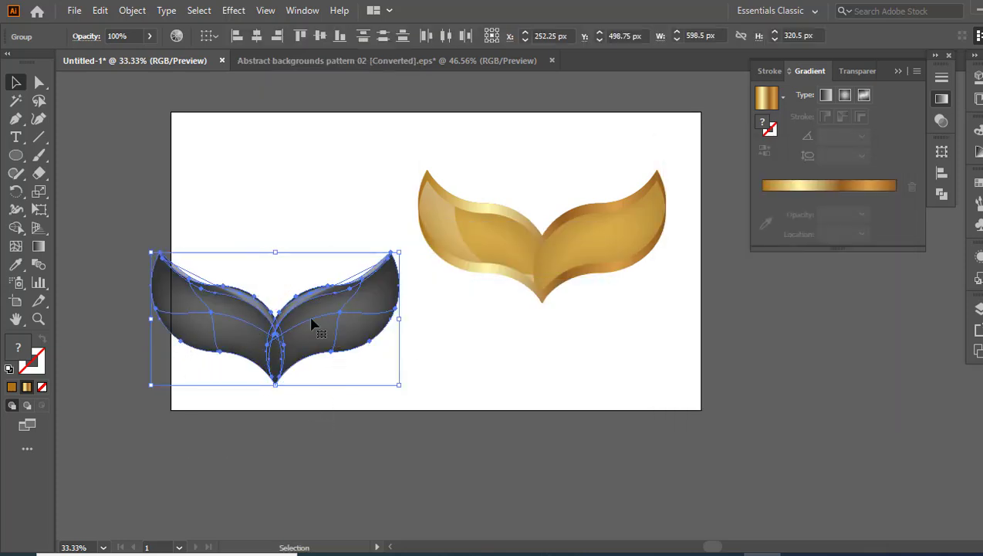
{"action": "right_click", "coordinate": [314, 323]}
{"action": "left_click", "coordinate": [371, 185]}
{"action": "left_click", "coordinate": [357, 430]}
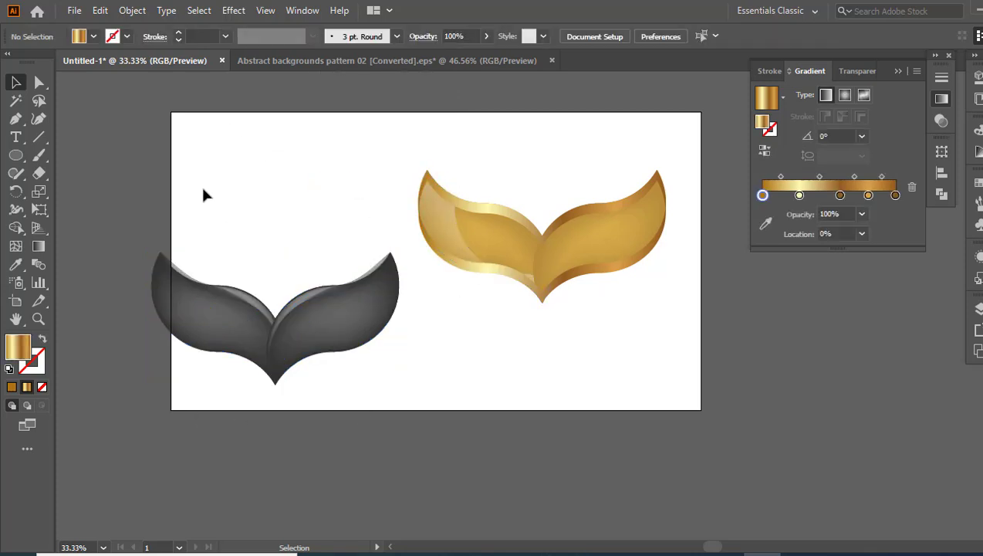
Scale the dark wing pair down to about 300 × 160 px and move it over the artboard's upper-left corner.
{"action": "left_click", "coordinate": [362, 297]}
{"action": "left_click_drag", "start_coordinate": [401, 384], "coordinate": [277, 318]}
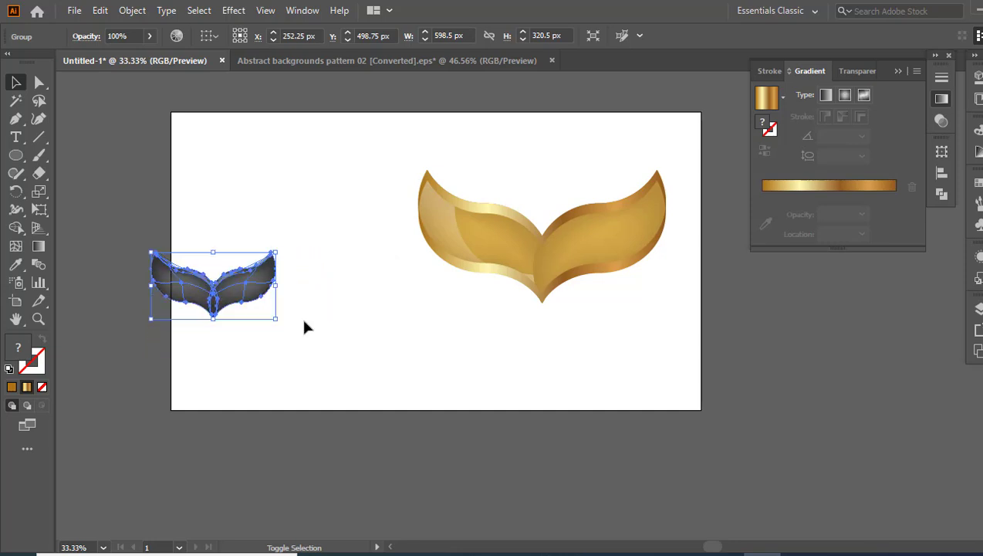
{"action": "left_click_drag", "start_coordinate": [226, 296], "coordinate": [222, 133]}
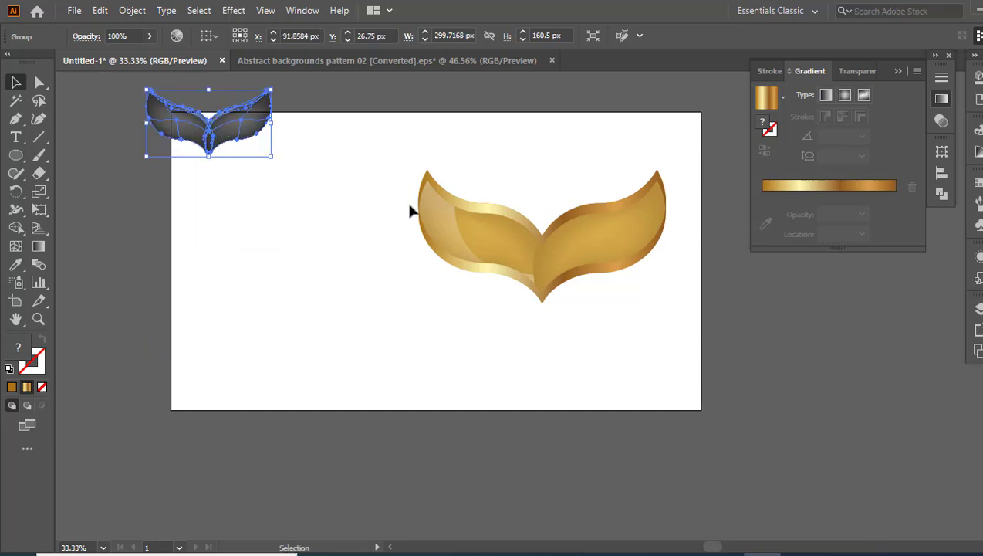
Scale the gold wing pair down to the dark pair's width, nest it directly beneath the dark pair, and deselect it.
{"action": "left_click", "coordinate": [432, 220]}
{"action": "left_click_drag", "start_coordinate": [668, 306], "coordinate": [252, 180]}
{"action": "left_click", "coordinate": [278, 231]}
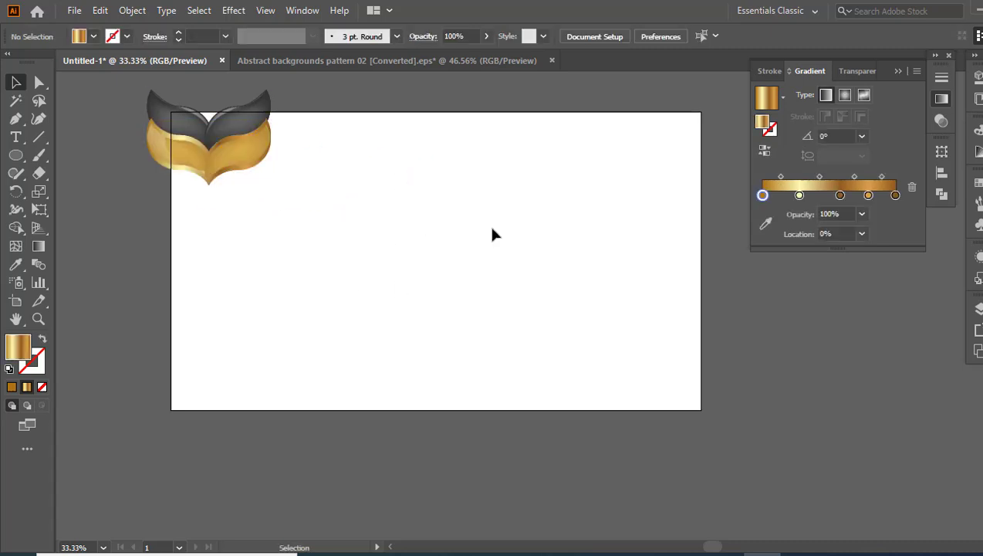
Draw a rectangle covering the whole artboard and fill it with black.
{"action": "left_click_drag", "start_coordinate": [15, 154], "coordinate": [85, 154]}
{"action": "left_click_drag", "start_coordinate": [172, 114], "coordinate": [701, 409]}
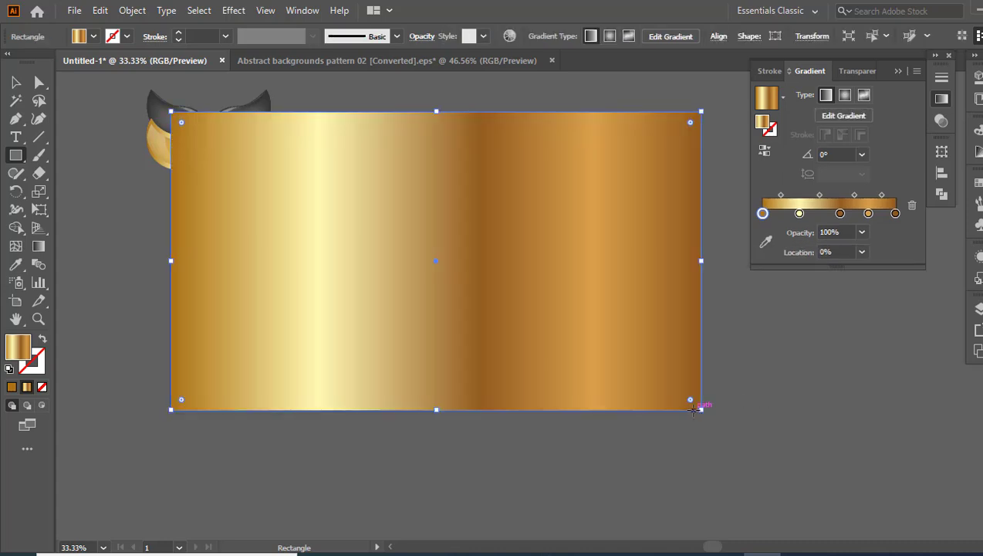
{"action": "key", "text": "v"}
{"action": "left_click", "coordinate": [977, 184]}
{"action": "left_click", "coordinate": [822, 222]}
Send the black rectangle behind the wing pairs and deselect it.
{"action": "right_click", "coordinate": [467, 263]}
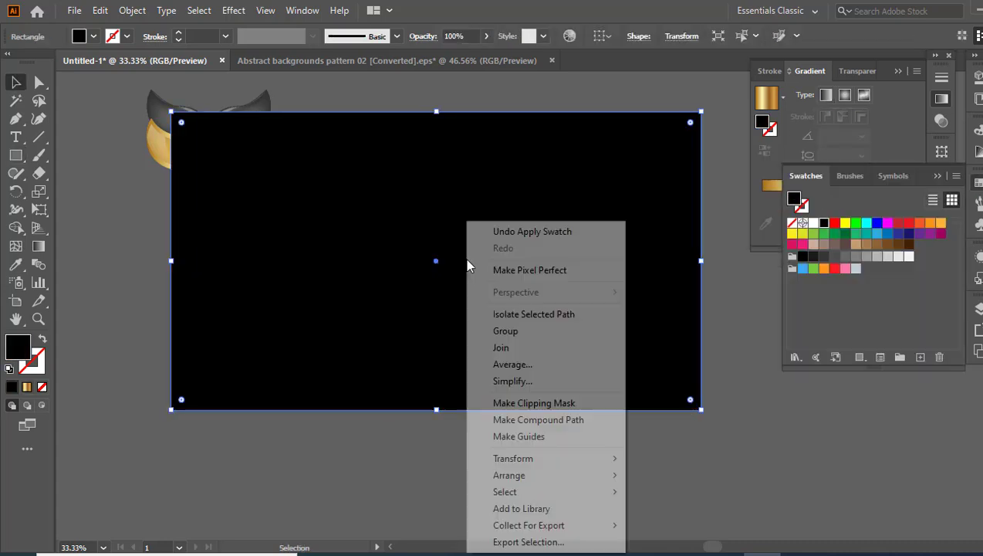
{"action": "mouse_move", "coordinate": [610, 475]}
{"action": "left_click", "coordinate": [645, 510]}
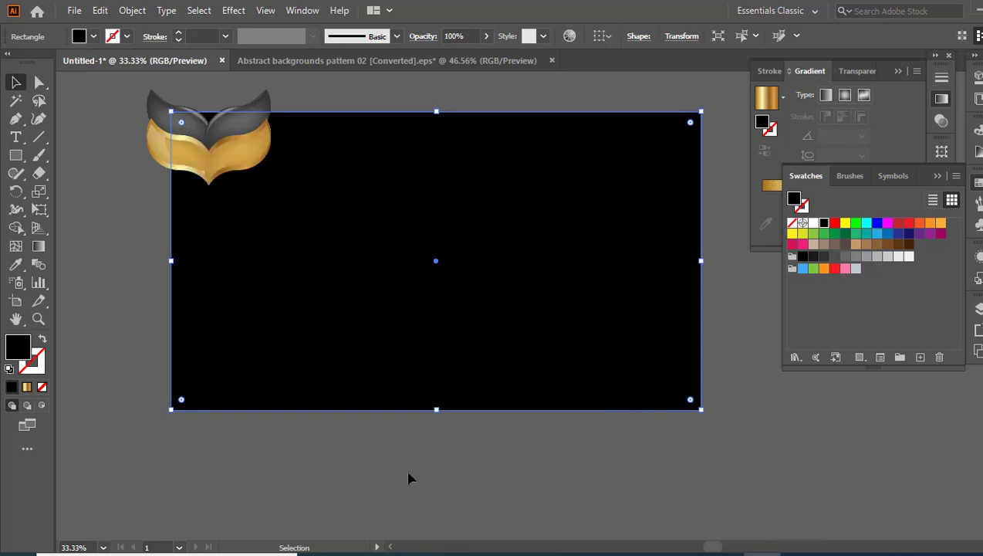
{"action": "left_click", "coordinate": [160, 198]}
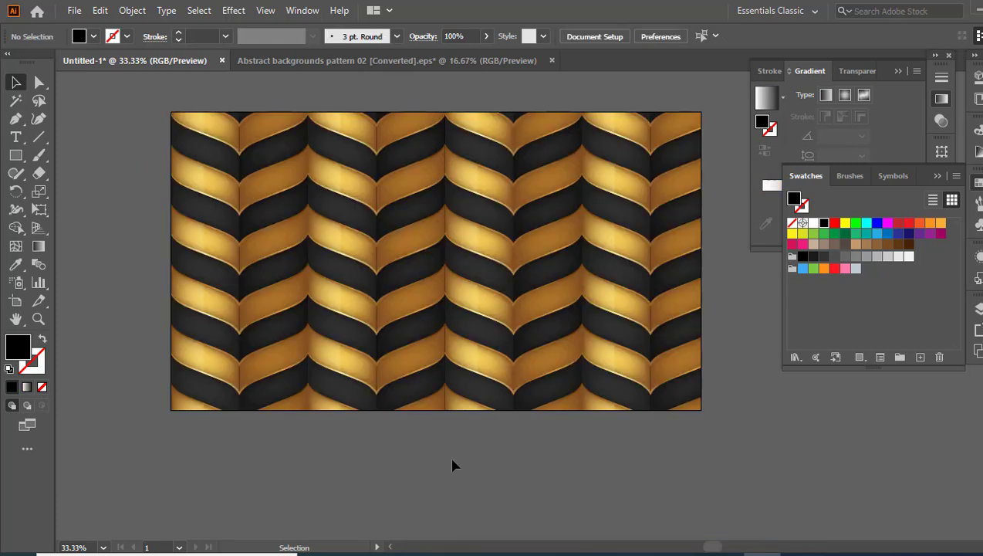